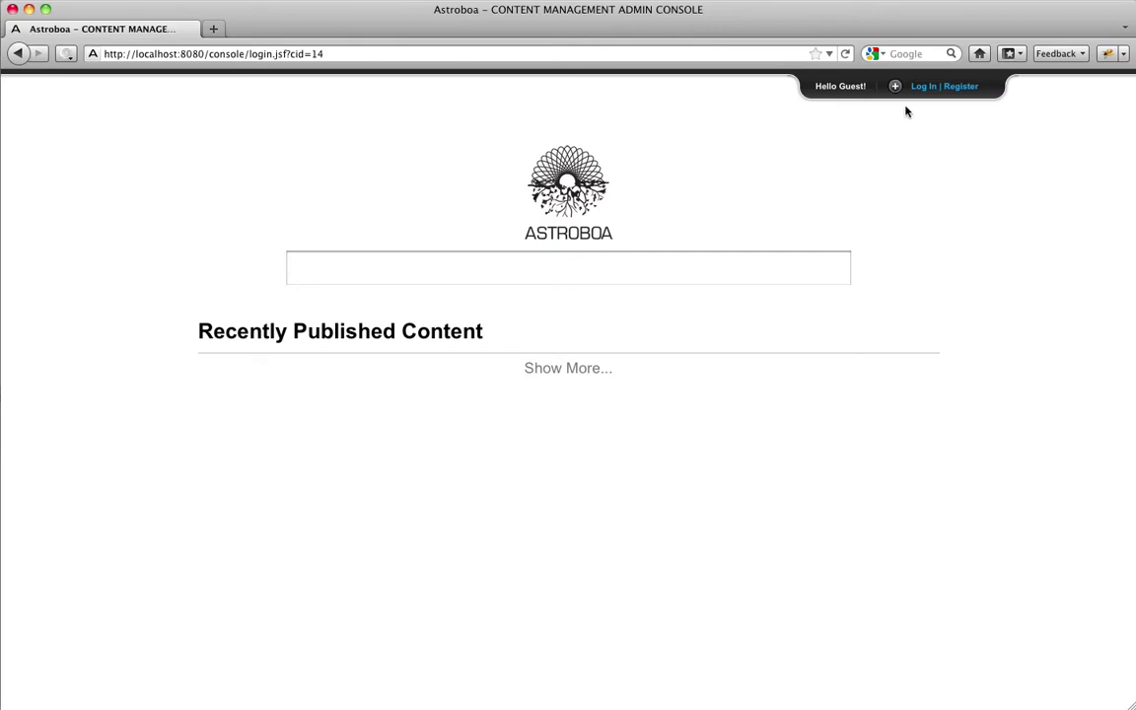
Open the login form and enter the user name SYSTEM and the account password
left_click(899, 95)
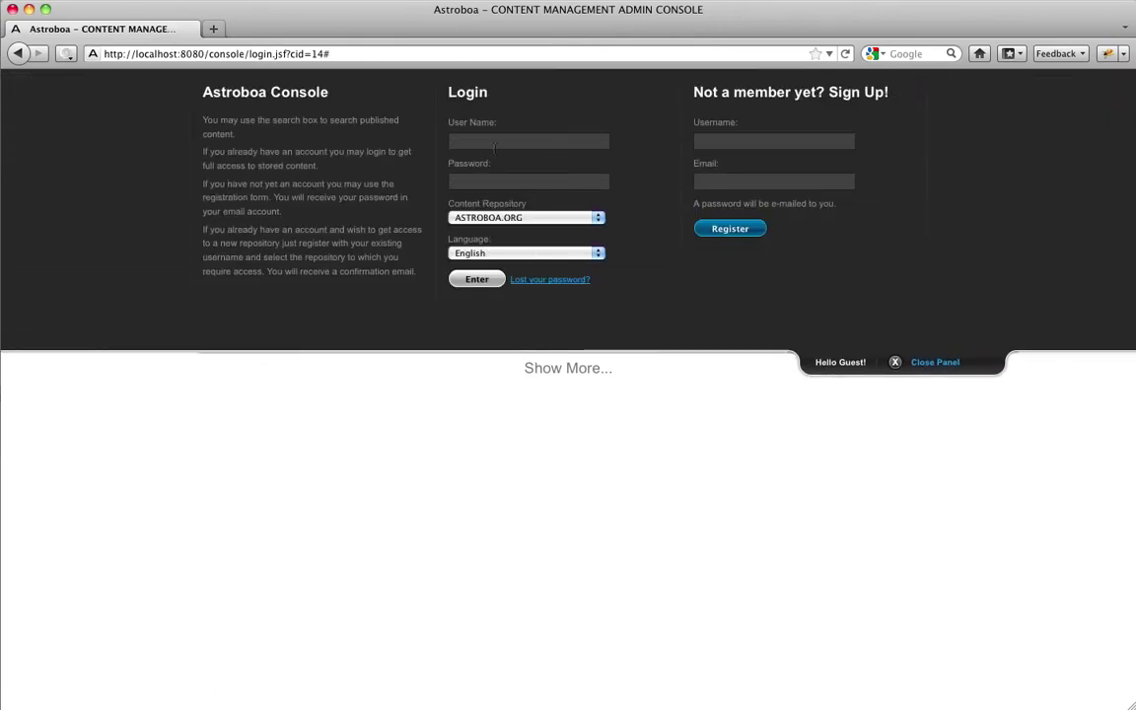
left_click(494, 142)
type("SYSTEM")
key("Tab")
Choose the Astroboa Demo content repository and English as the language, and log in
left_click(479, 219)
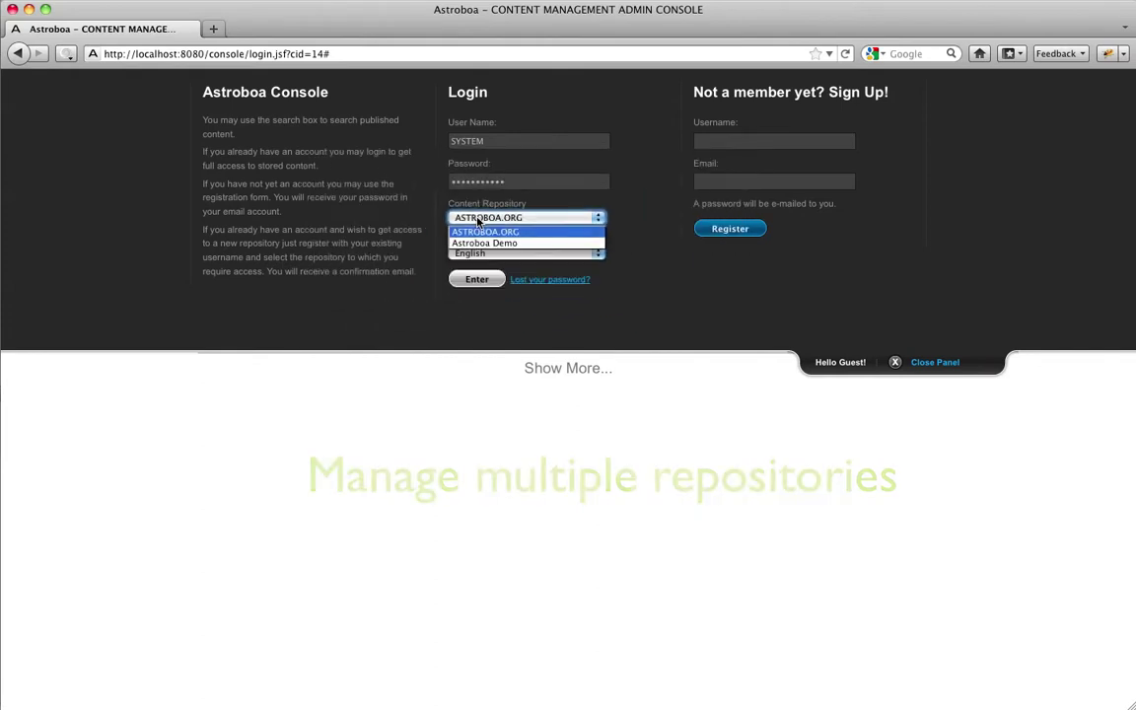
left_click(480, 244)
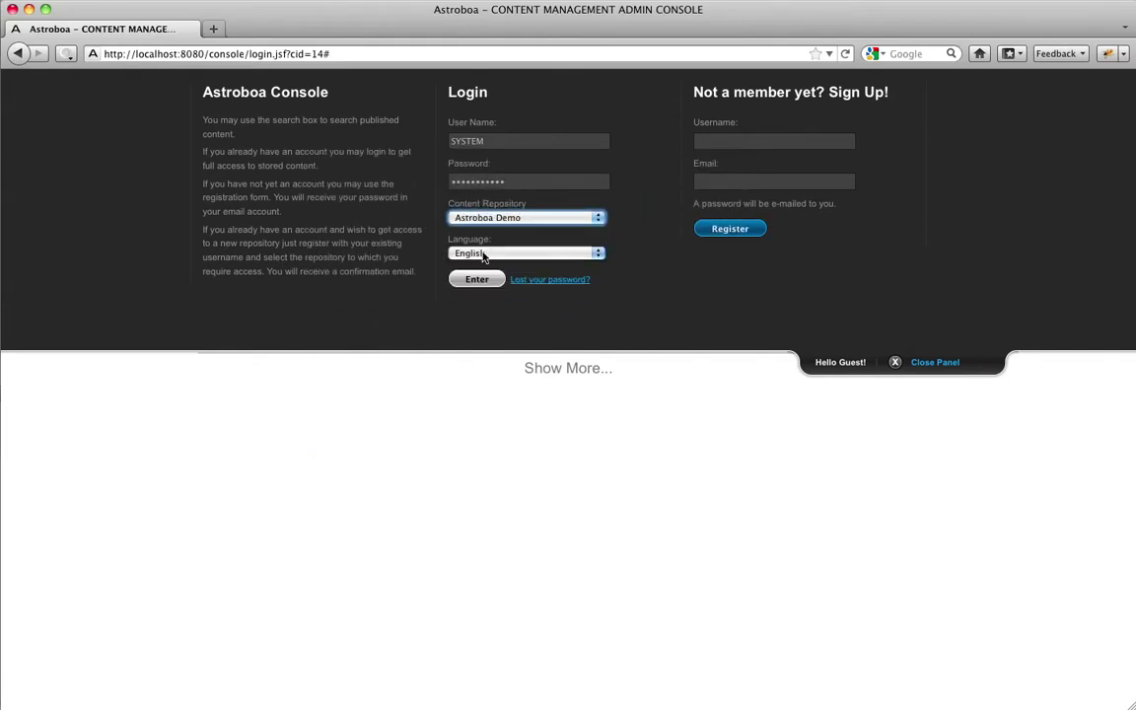
left_click(484, 254)
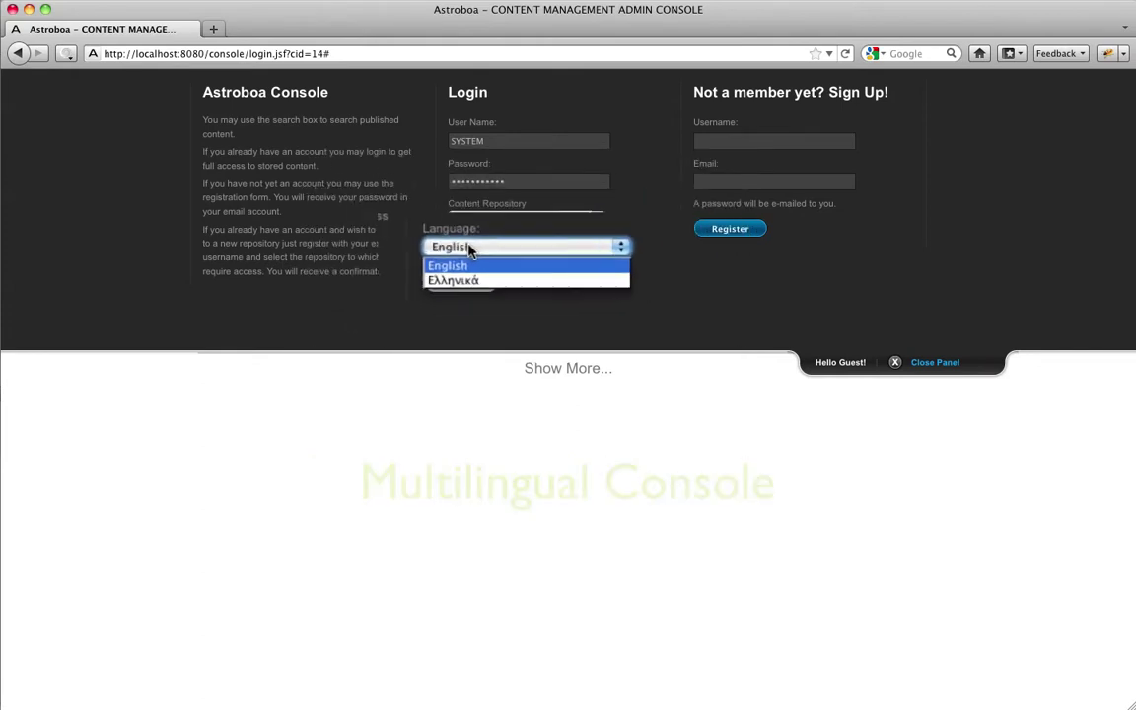
left_click(483, 266)
left_click(479, 280)
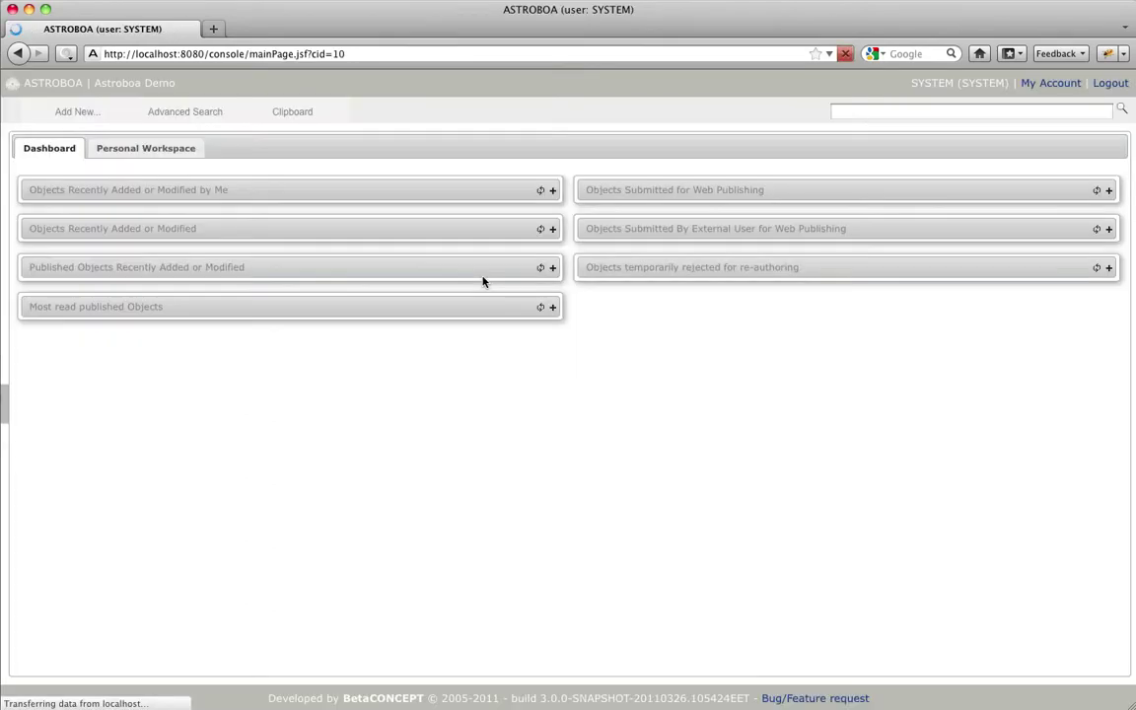
Import the taxonomy file typeOfEmail.xml and check the topics under the Email Type taxonomy
left_click(5, 405)
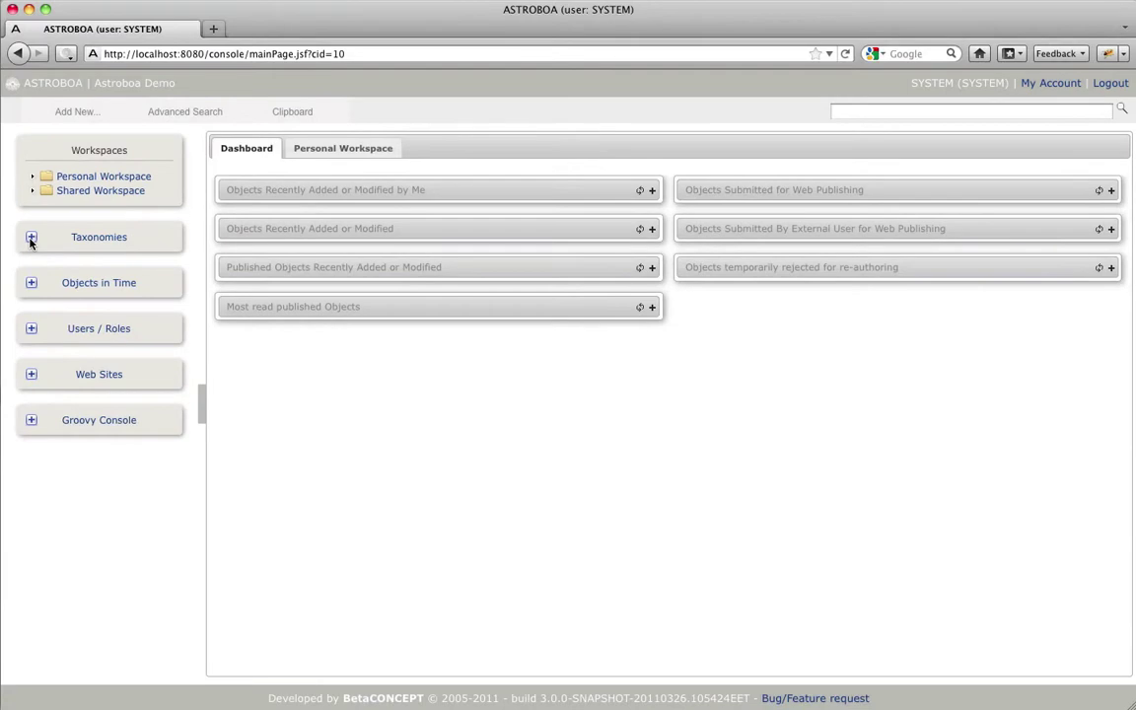
left_click(30, 239)
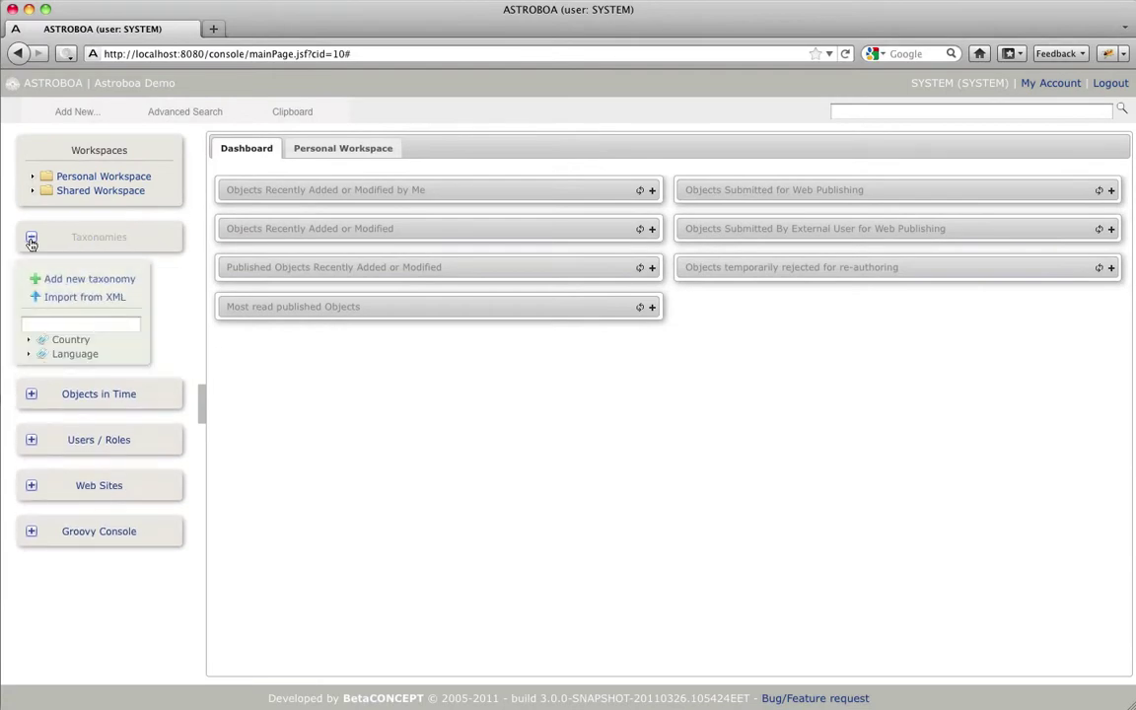
left_click(86, 298)
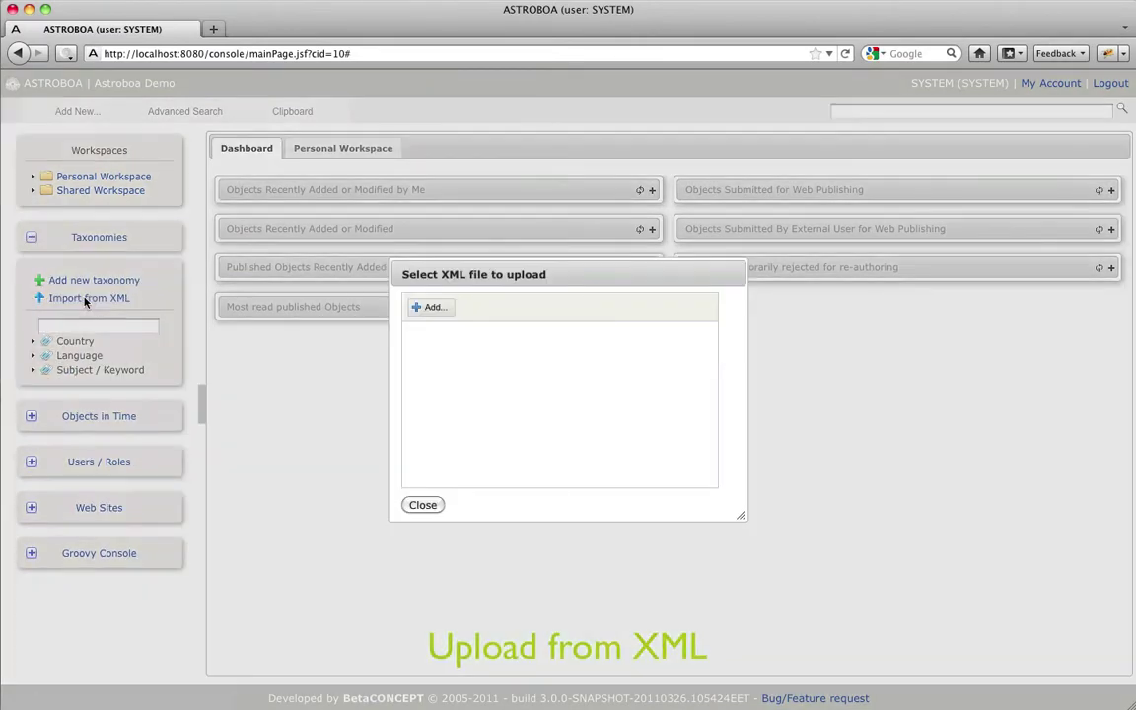
left_click(427, 308)
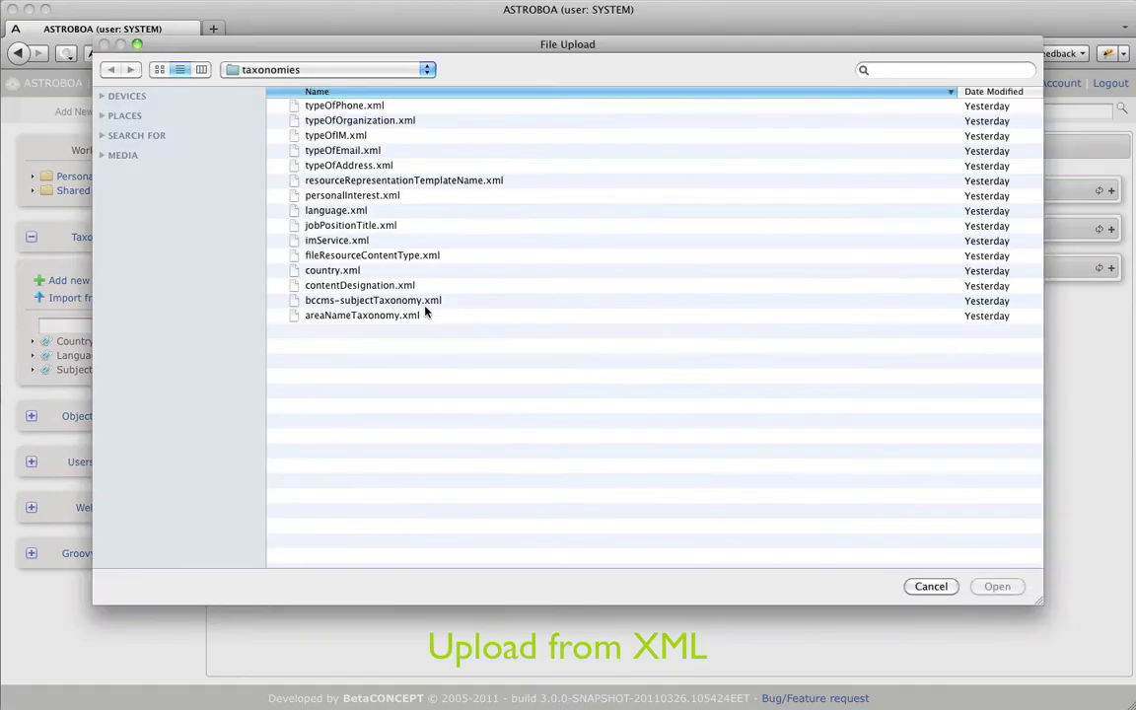
left_click(331, 153)
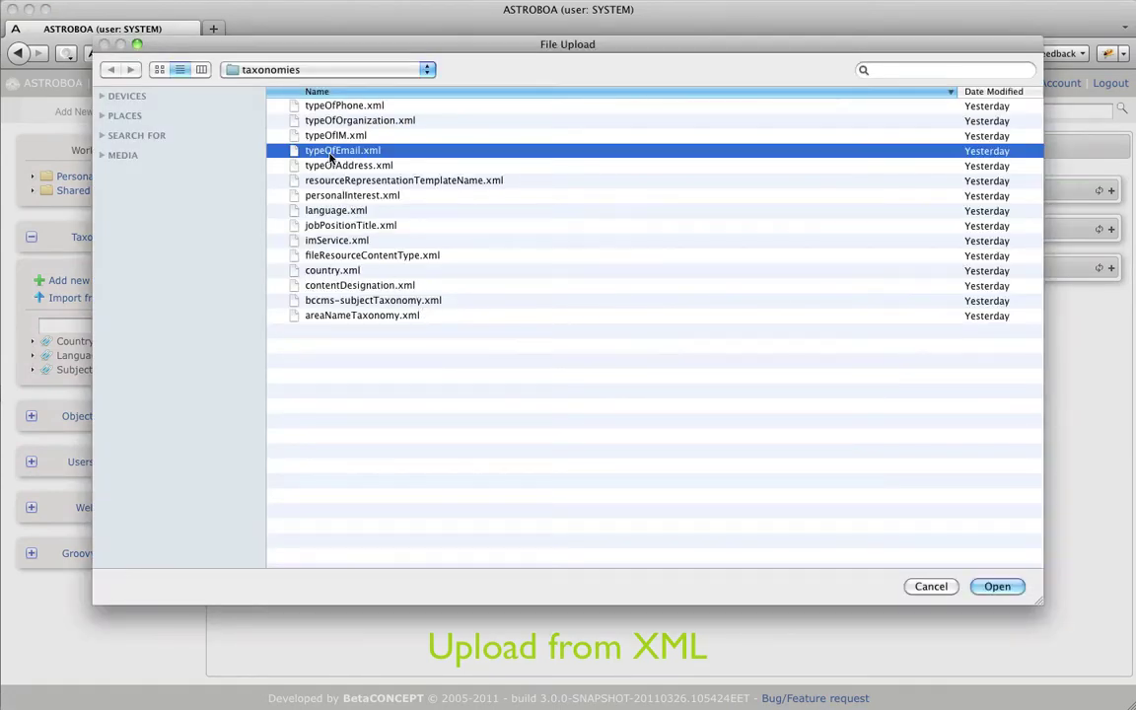
left_click(994, 586)
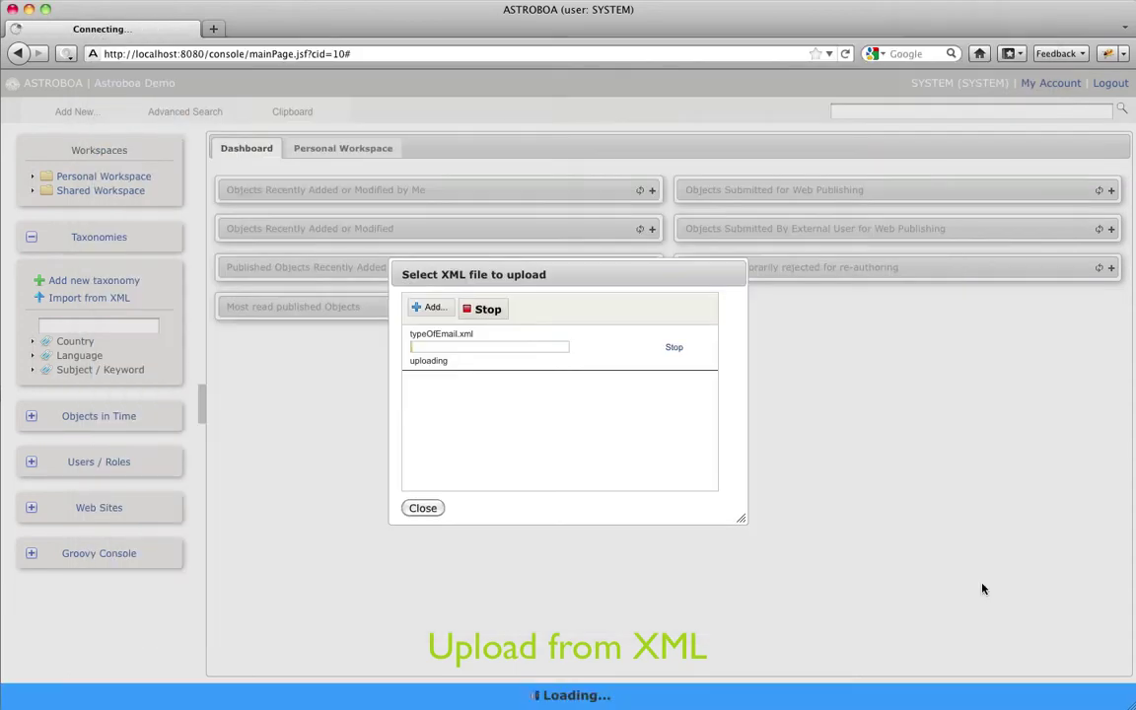
left_click(425, 505)
left_click(32, 356)
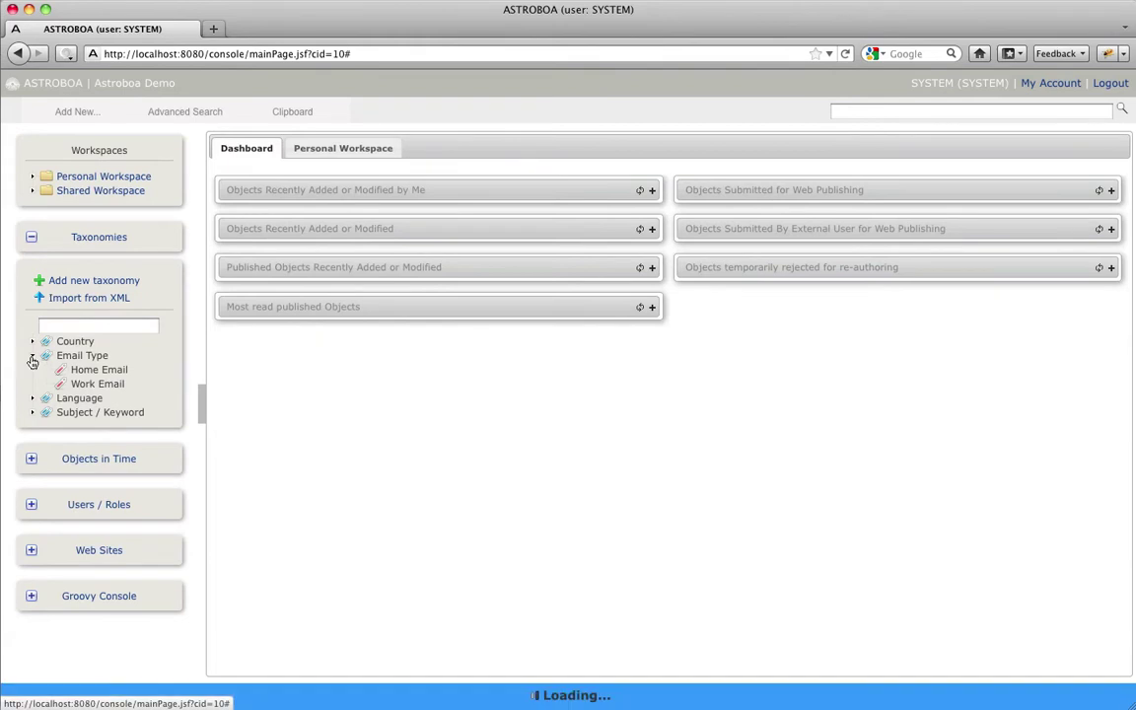
left_click(32, 356)
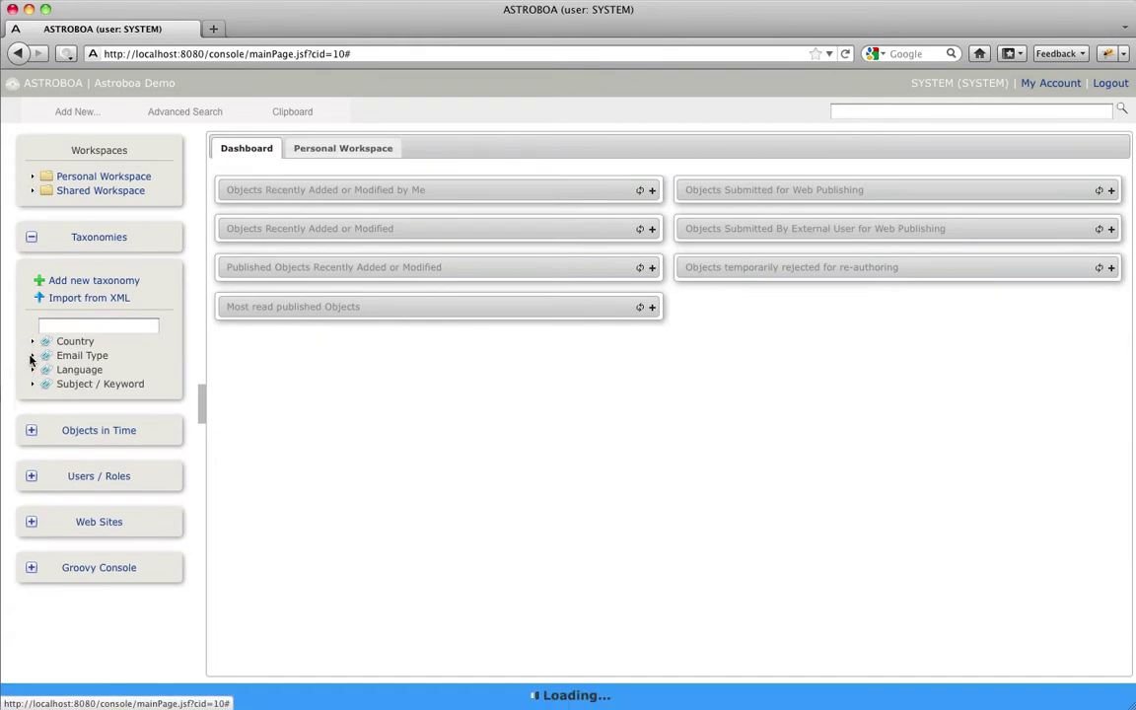
Start a new taxonomy with the system name classification and the English label Classification
left_click(67, 115)
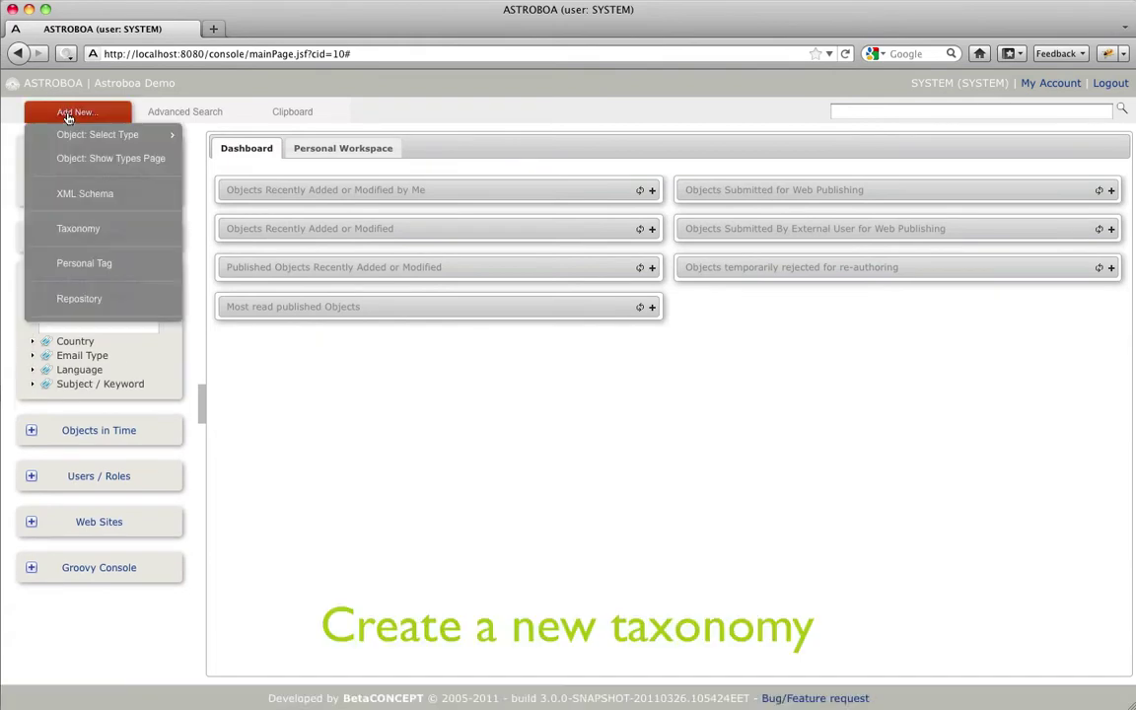
left_click(80, 232)
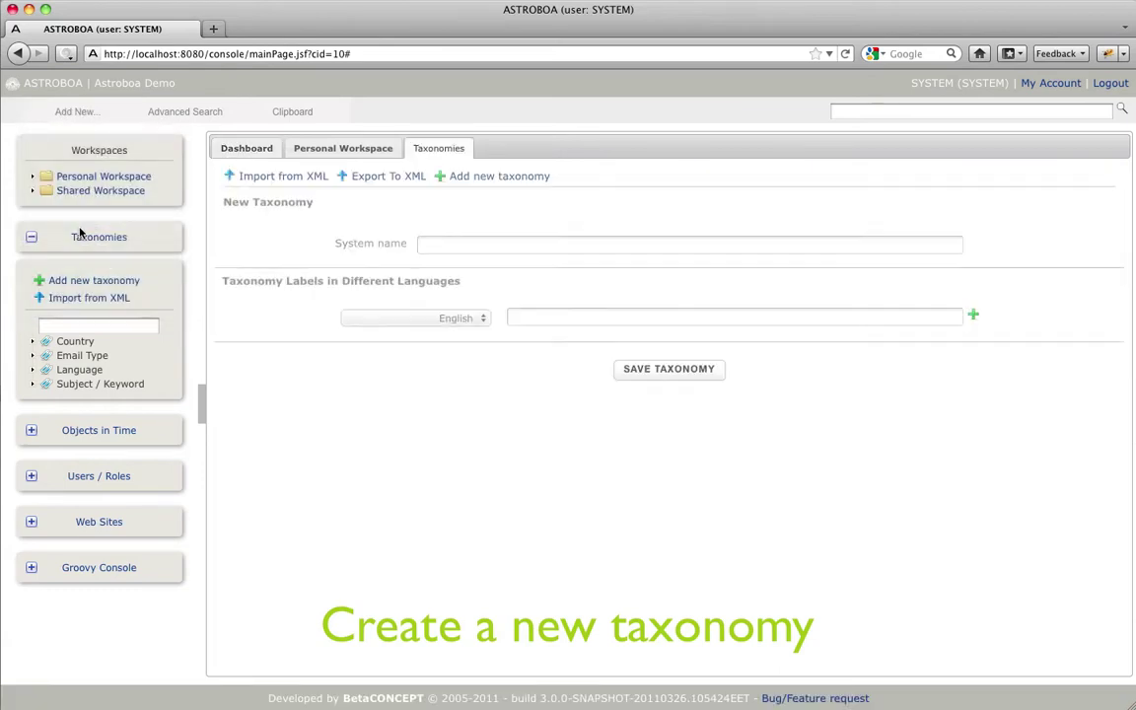
left_click(470, 248)
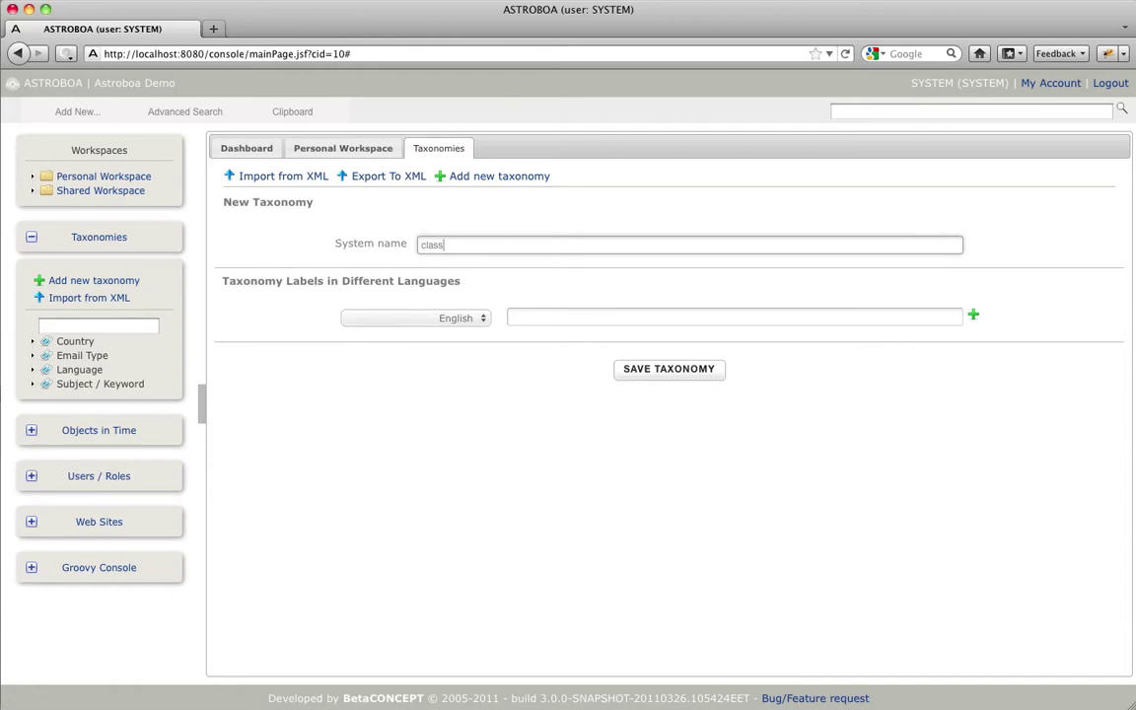
type("classification")
left_click(546, 319)
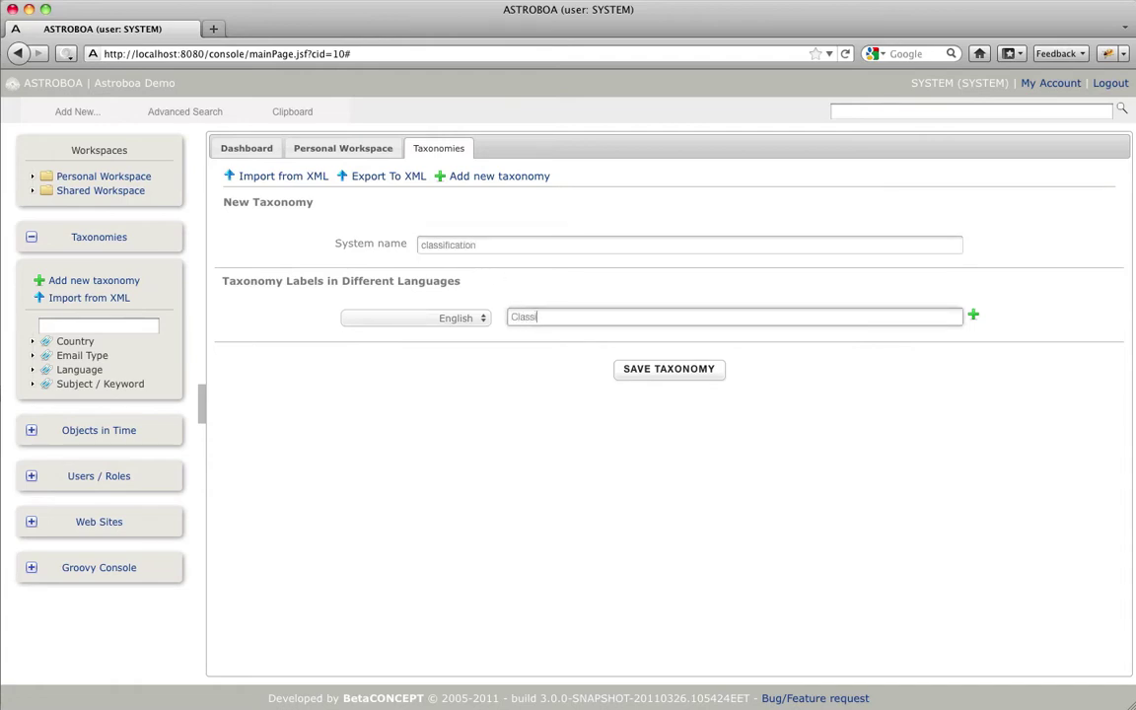
key("super+a")
Add the French label Classification to the new taxonomy and save it
left_click(973, 315)
left_click(457, 355)
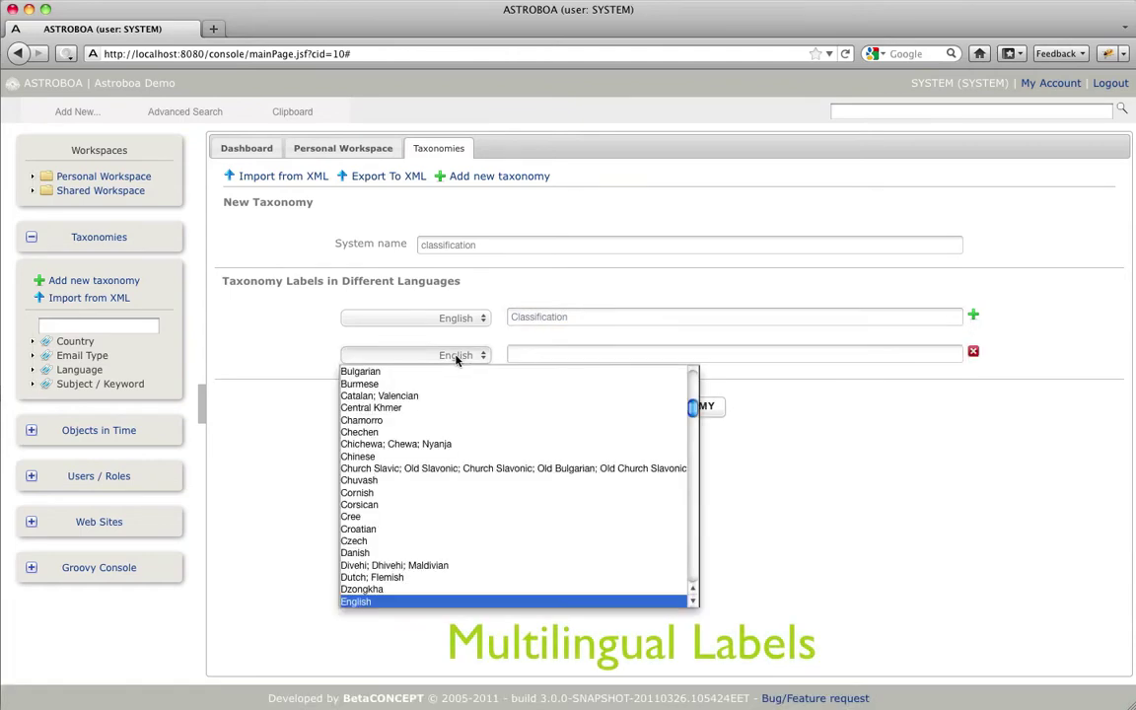
scroll(430, 512, "down", 5)
scroll(430, 512, "up", 1)
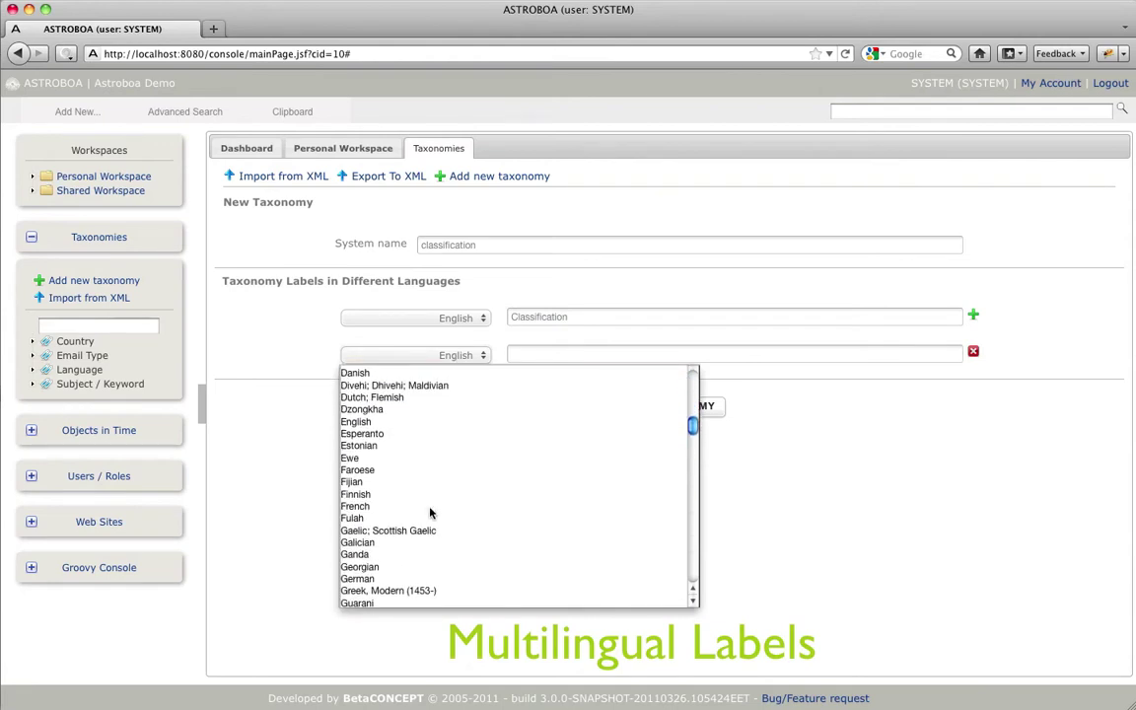
left_click(433, 503)
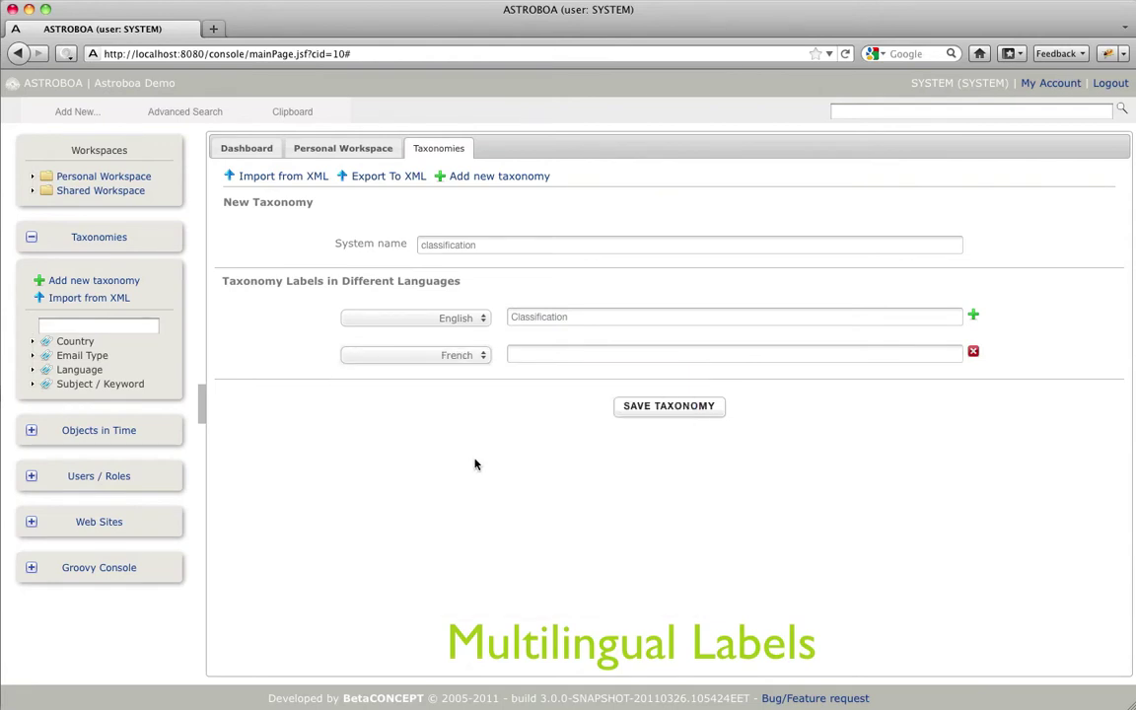
left_click(595, 356)
type("Classification")
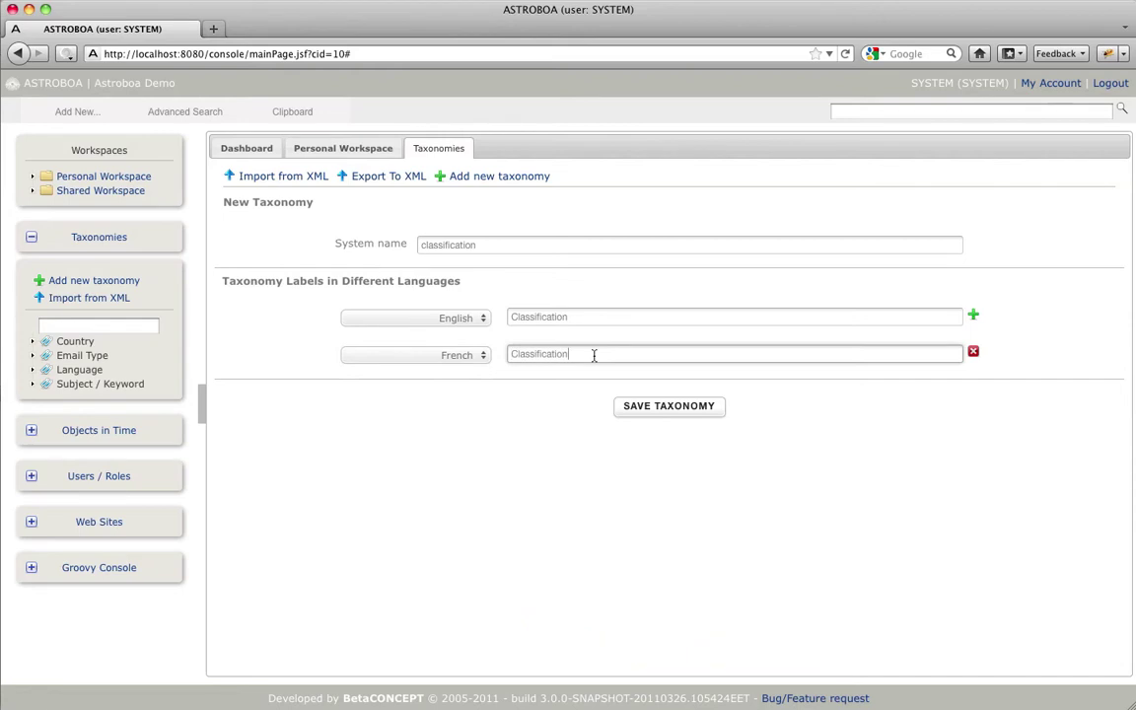
left_click(631, 406)
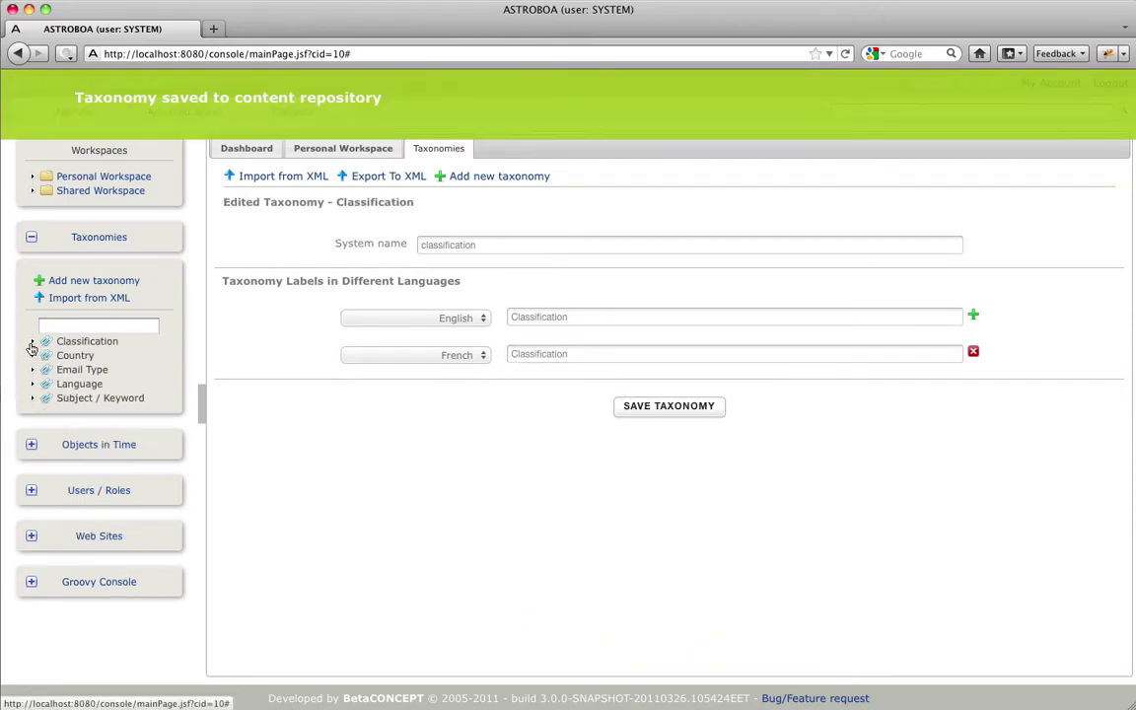
Add a topic to the Classification taxonomy with system name euryalida and English label Euryalida, and save it
right_click(71, 344)
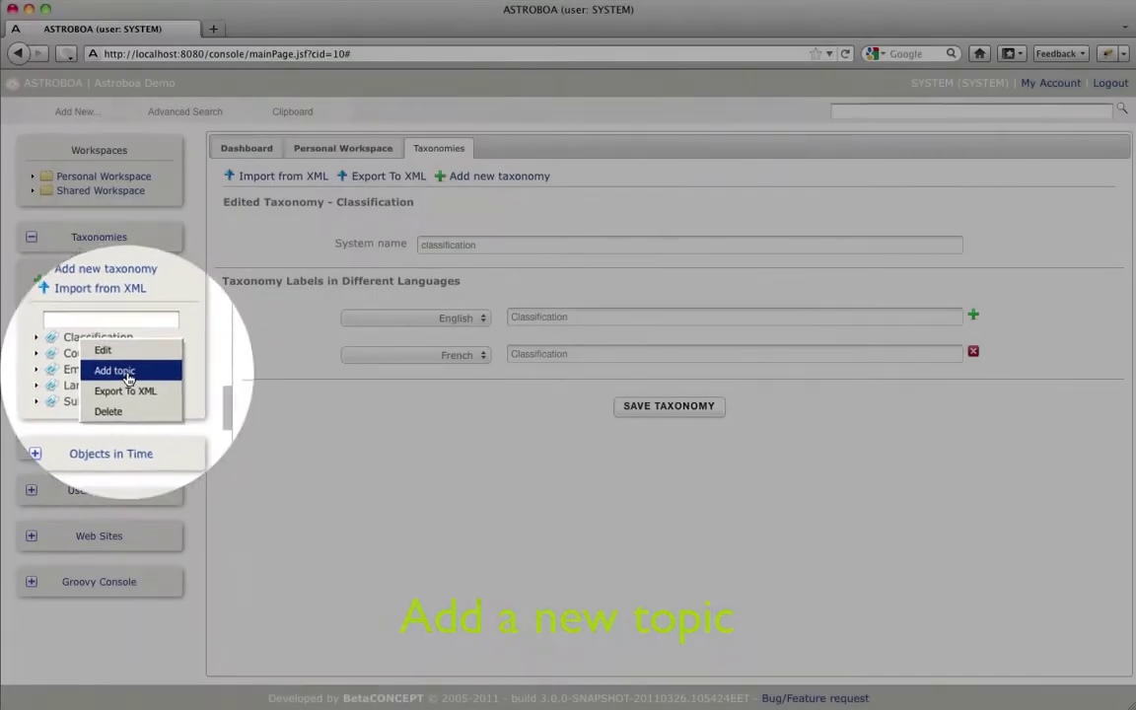
left_click(106, 373)
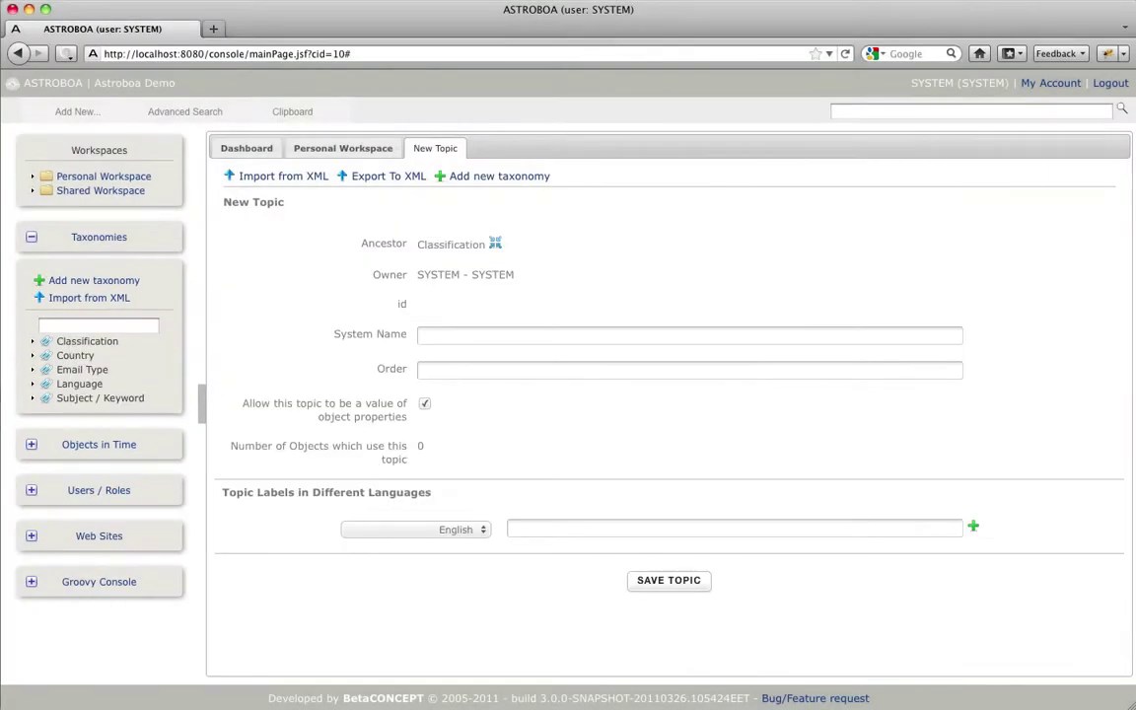
left_click(491, 335)
type("euryalida")
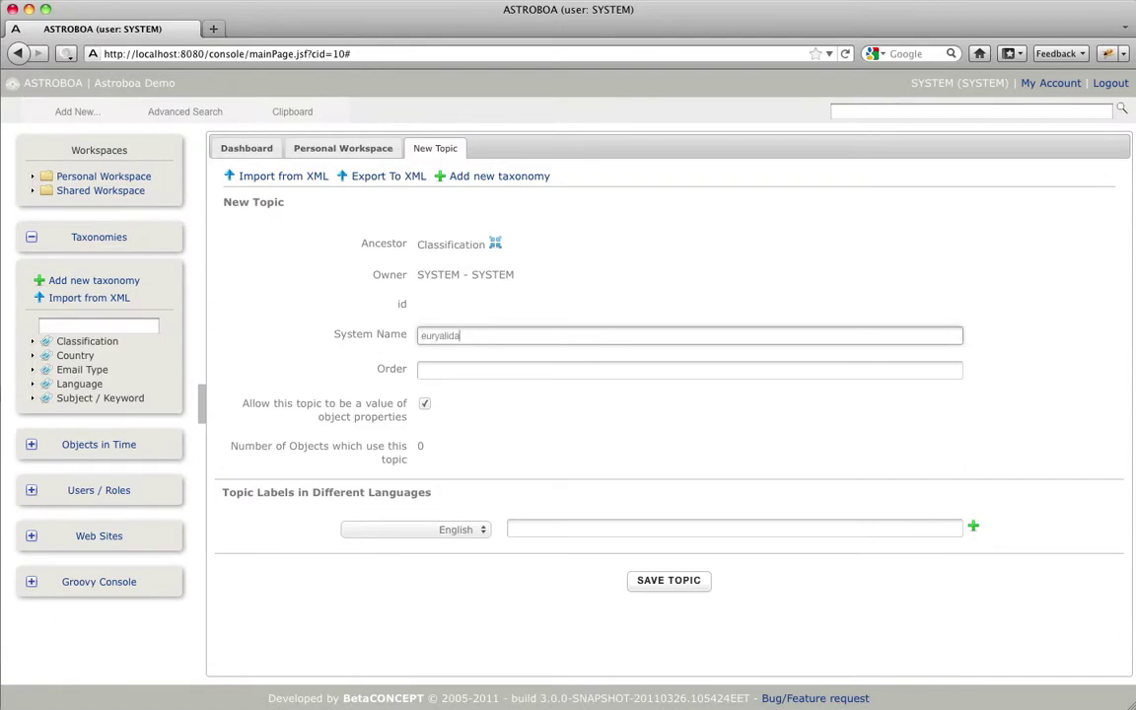
left_click(578, 528)
type("Euryalida")
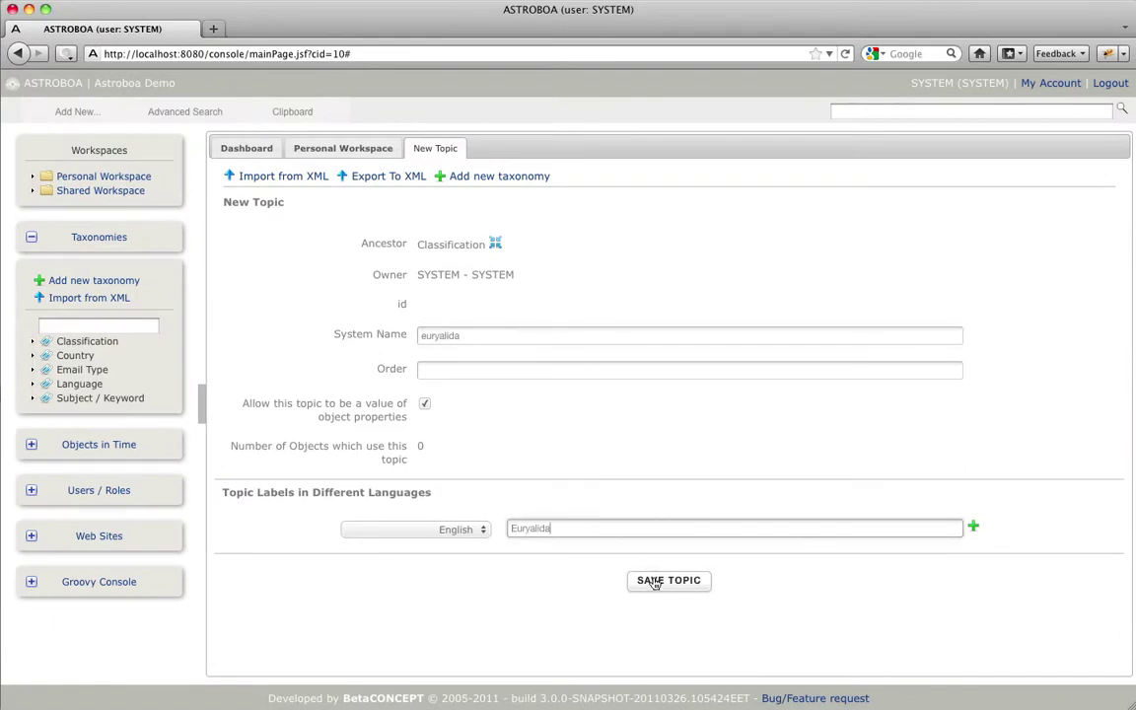
left_click(654, 582)
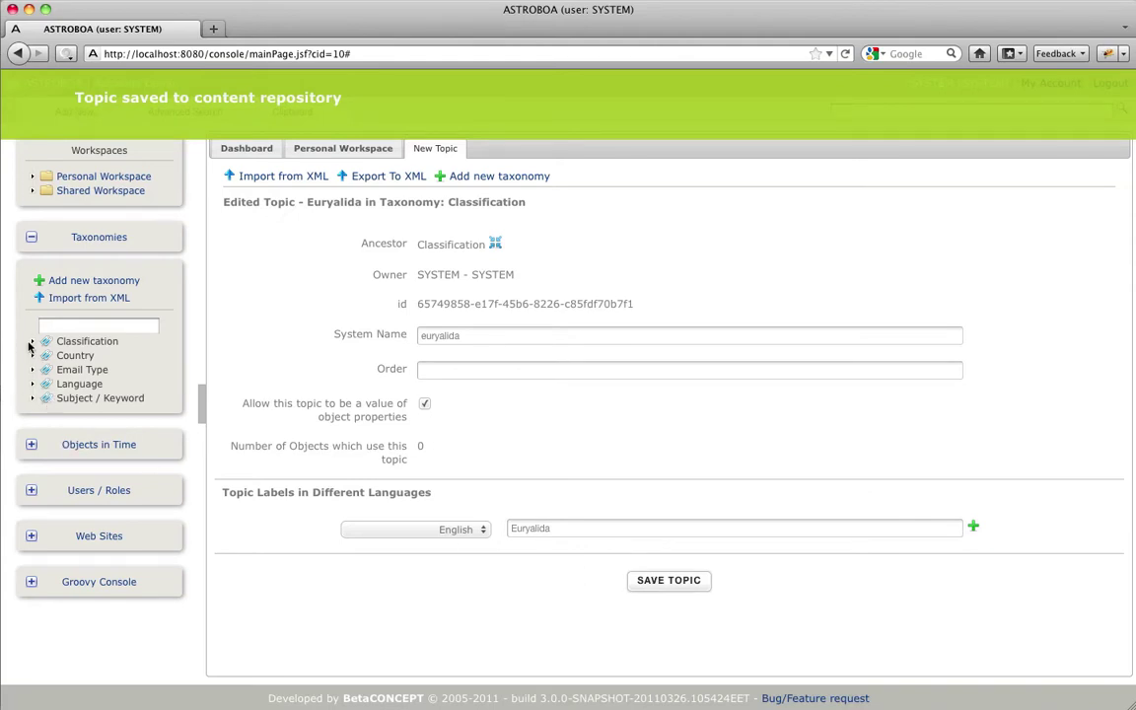
Save another topic under Classification with system name astroboa and English label Astroboa, and move a topic within the taxonomy tree
left_click(33, 341)
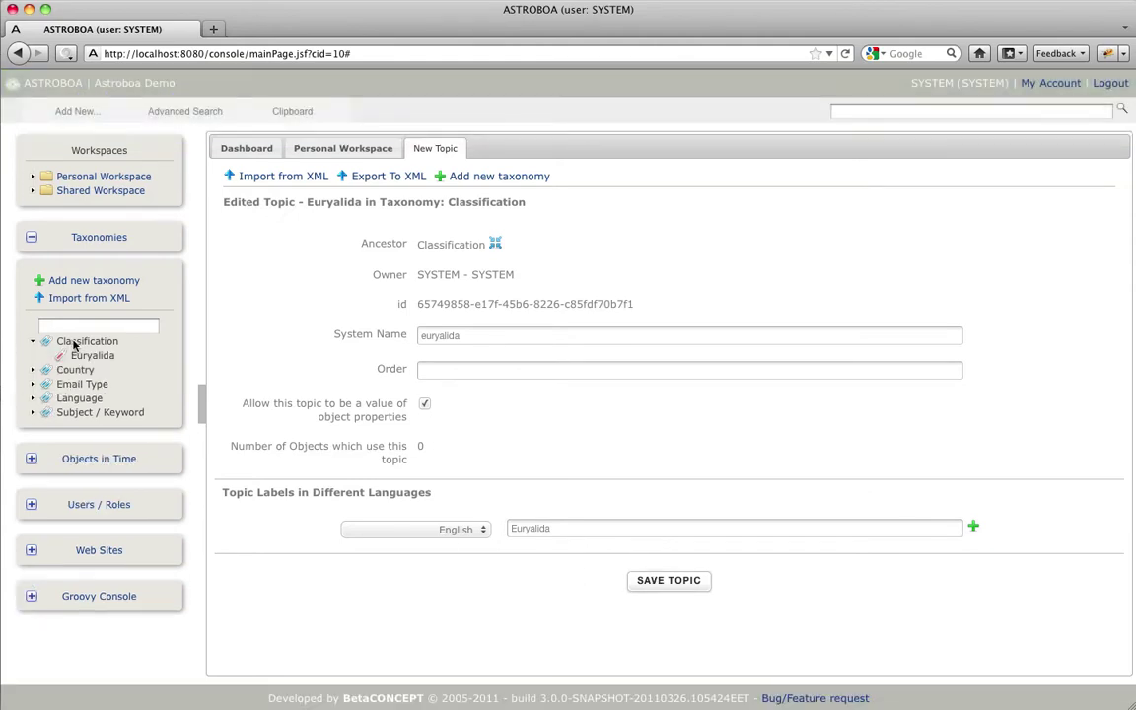
right_click(77, 342)
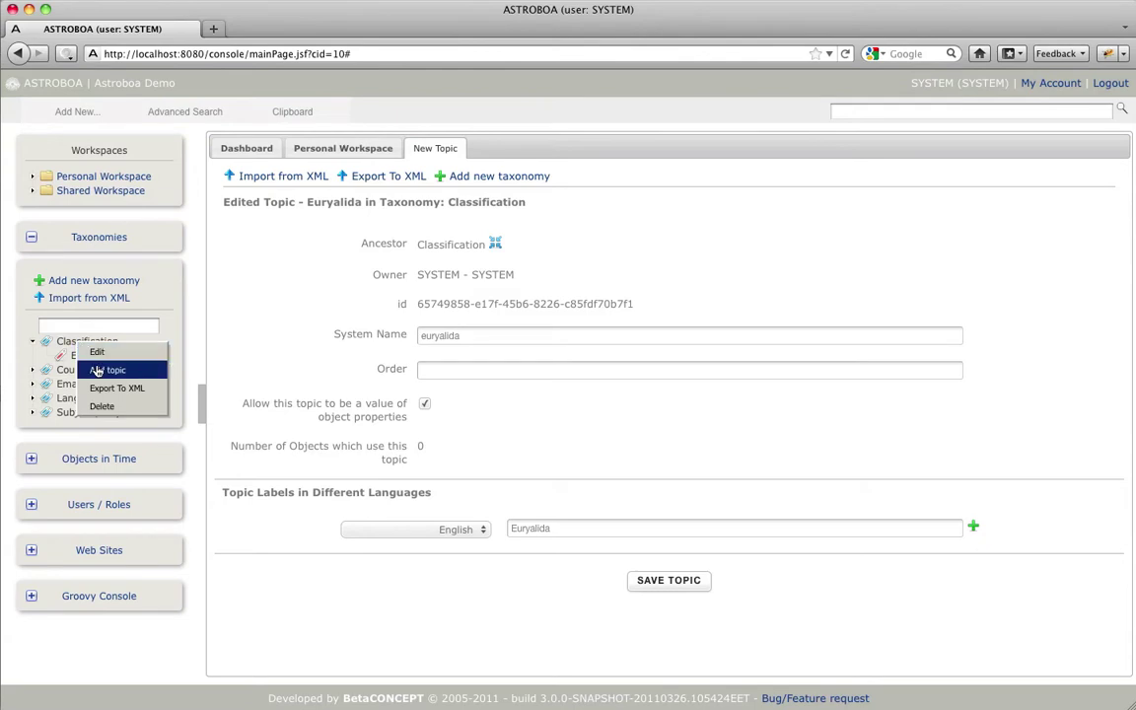
left_click(97, 370)
left_click(507, 332)
type("astroboa")
left_click(571, 530)
type("Astroboa")
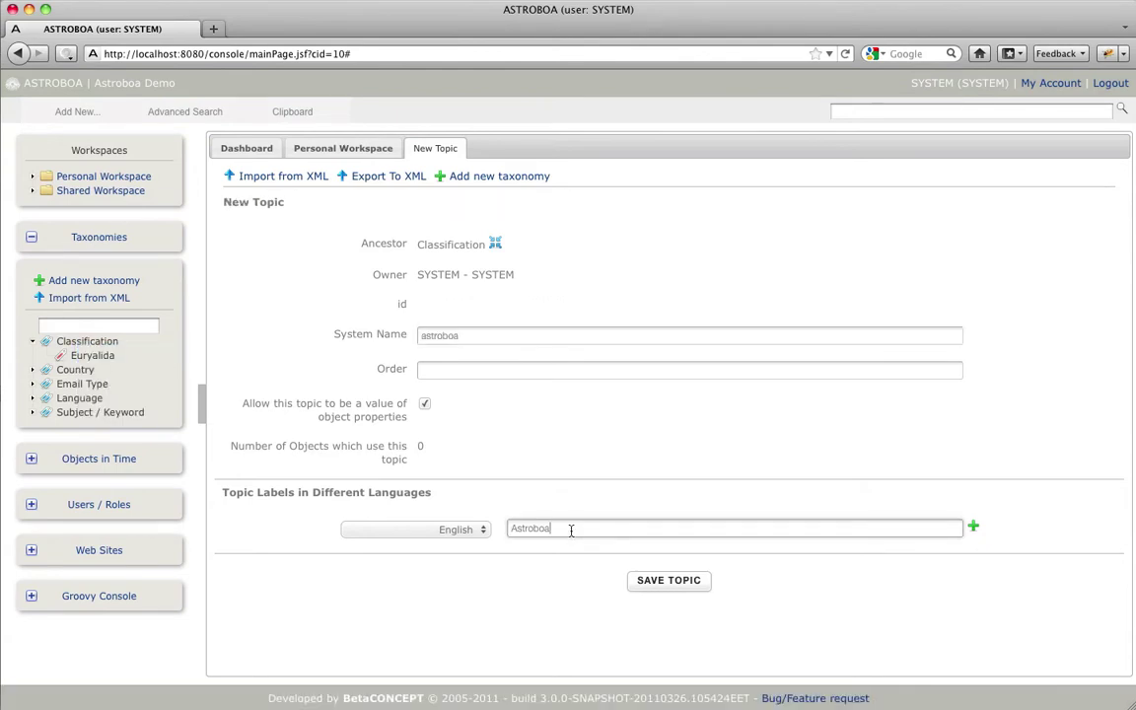
left_click(655, 582)
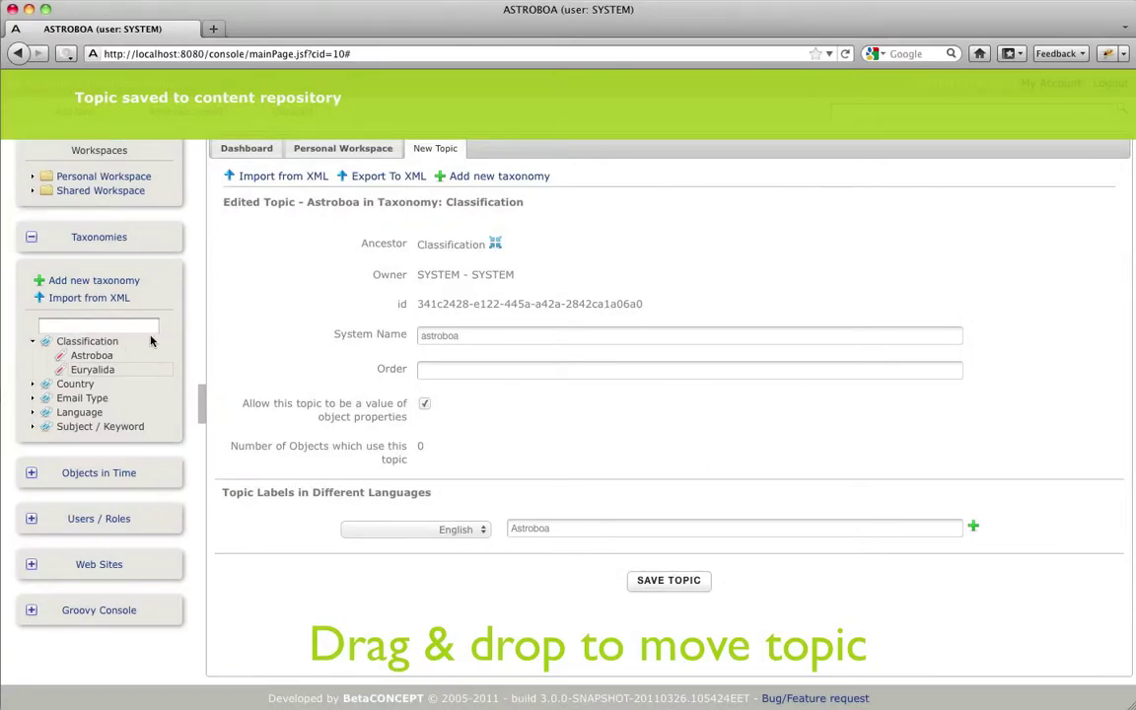
left_click_drag(403, 277, 493, 247)
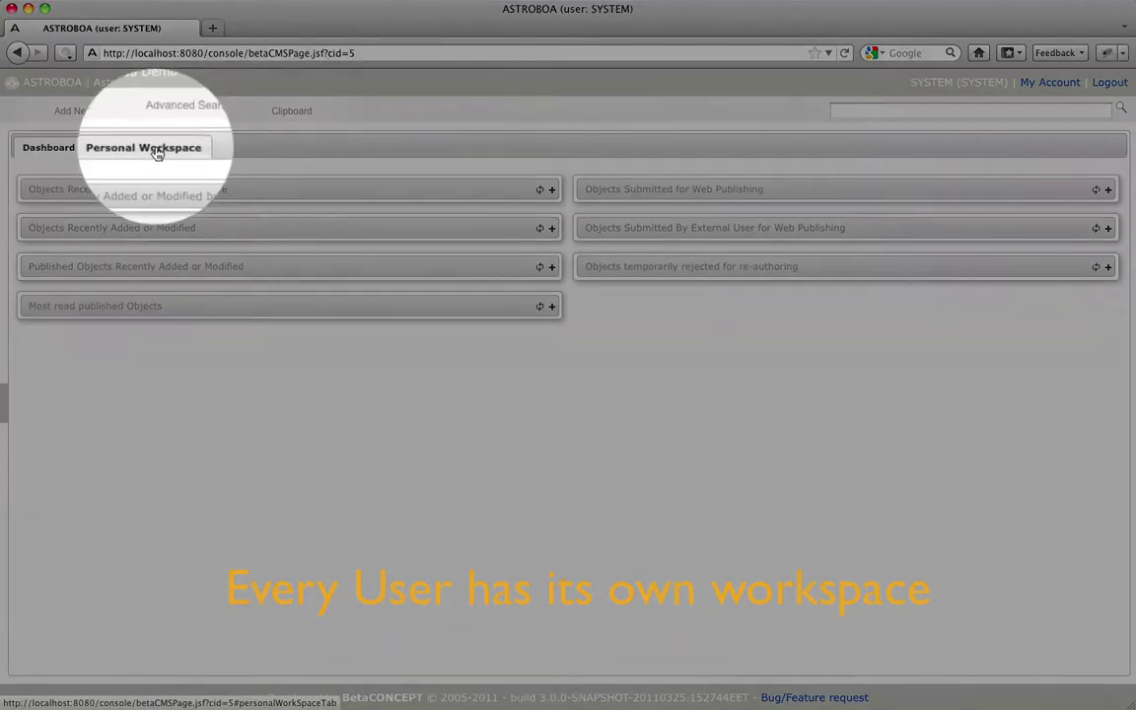
Add a new folder to the Personal Workspace and rename it Astroboa Console Demo
left_click(155, 151)
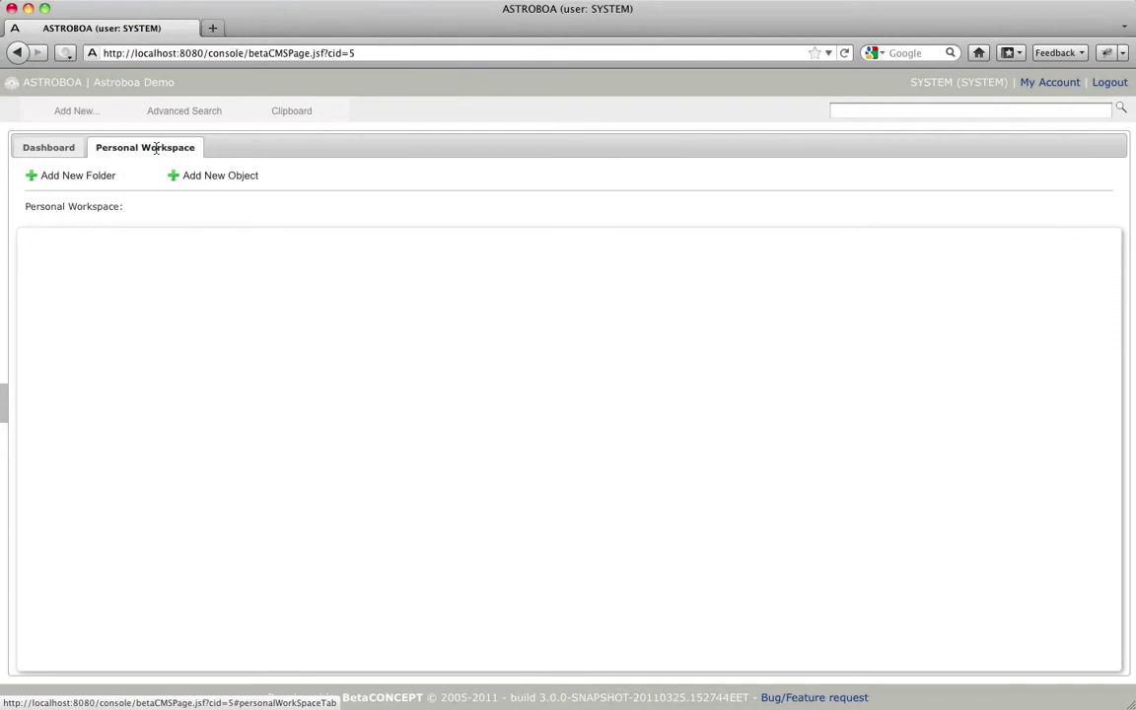
left_click(108, 179)
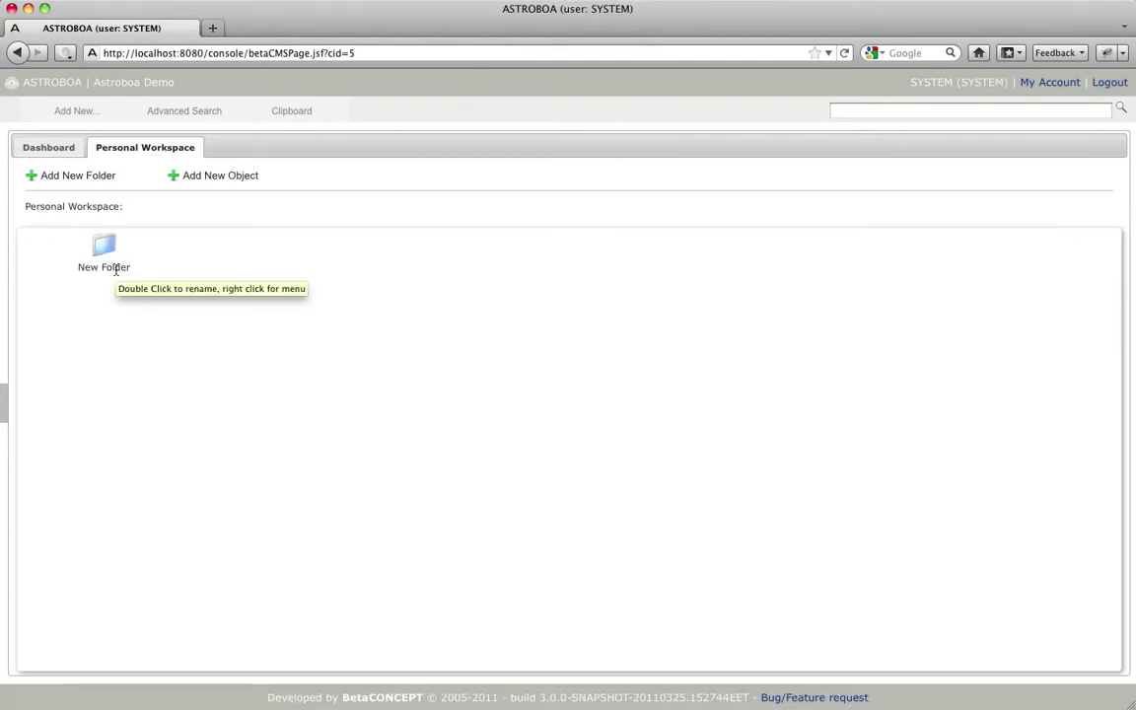
double_click(115, 268)
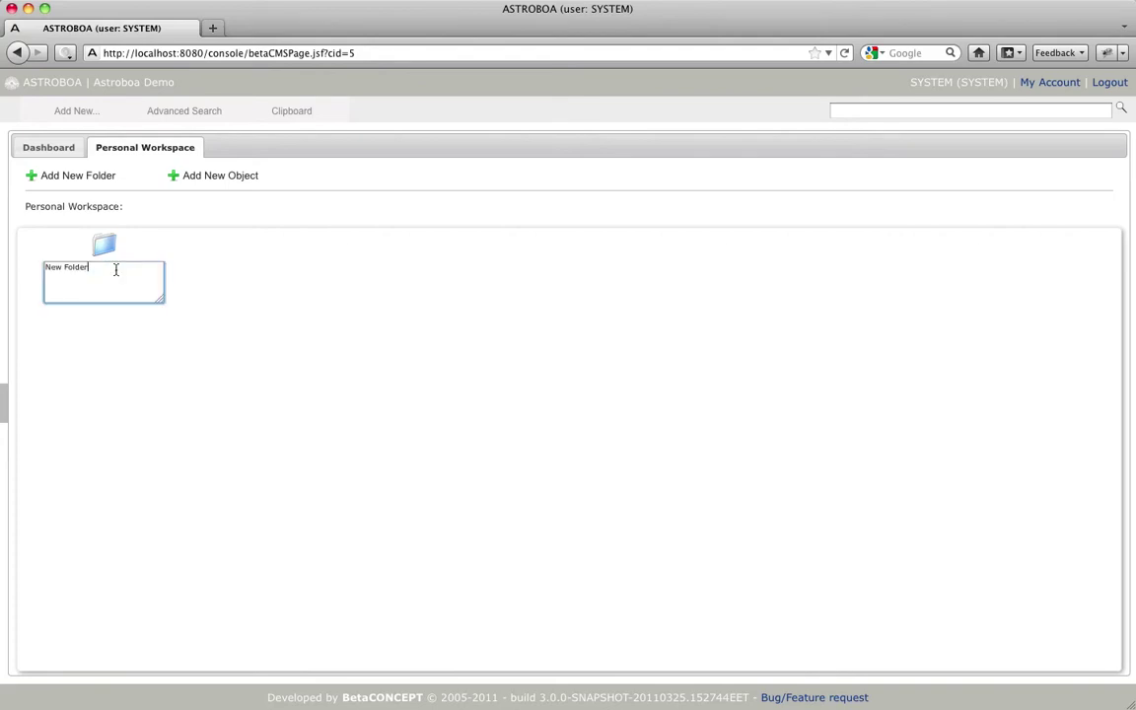
key("super+a")
type("Astroboa Console Demo")
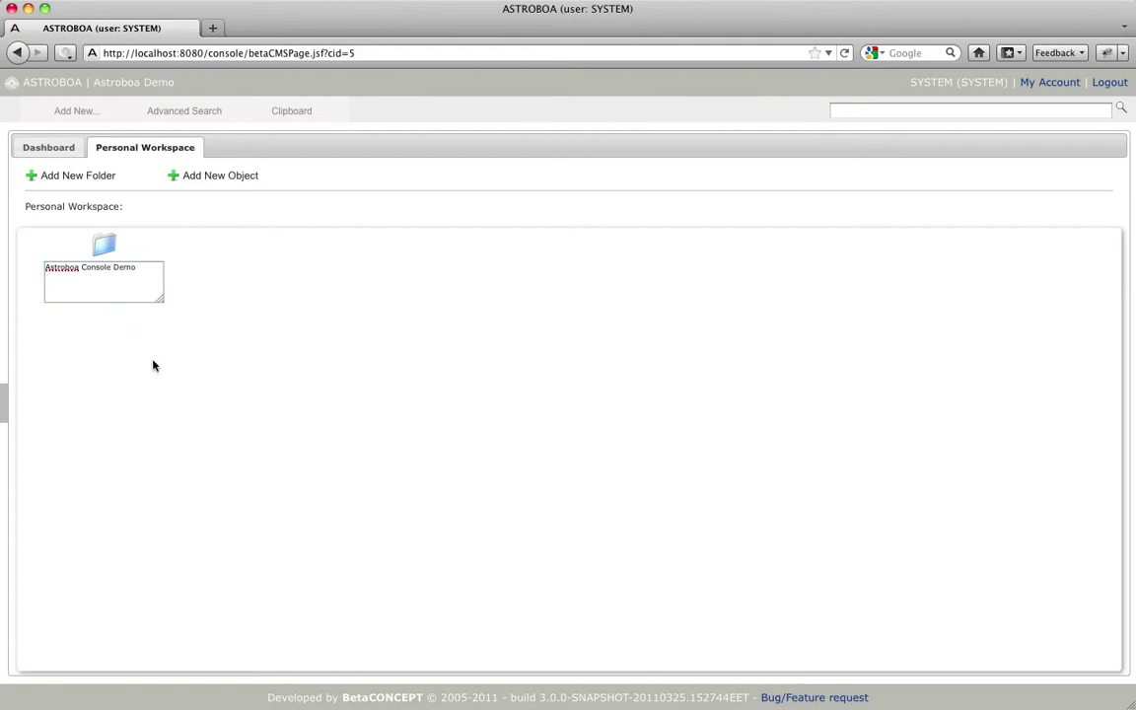
left_click(137, 323)
Start a File Resource object titled Astroboa Nuda inside the Astroboa Console Demo folder, consulting the Dublin Core Metadata description
left_click(98, 244)
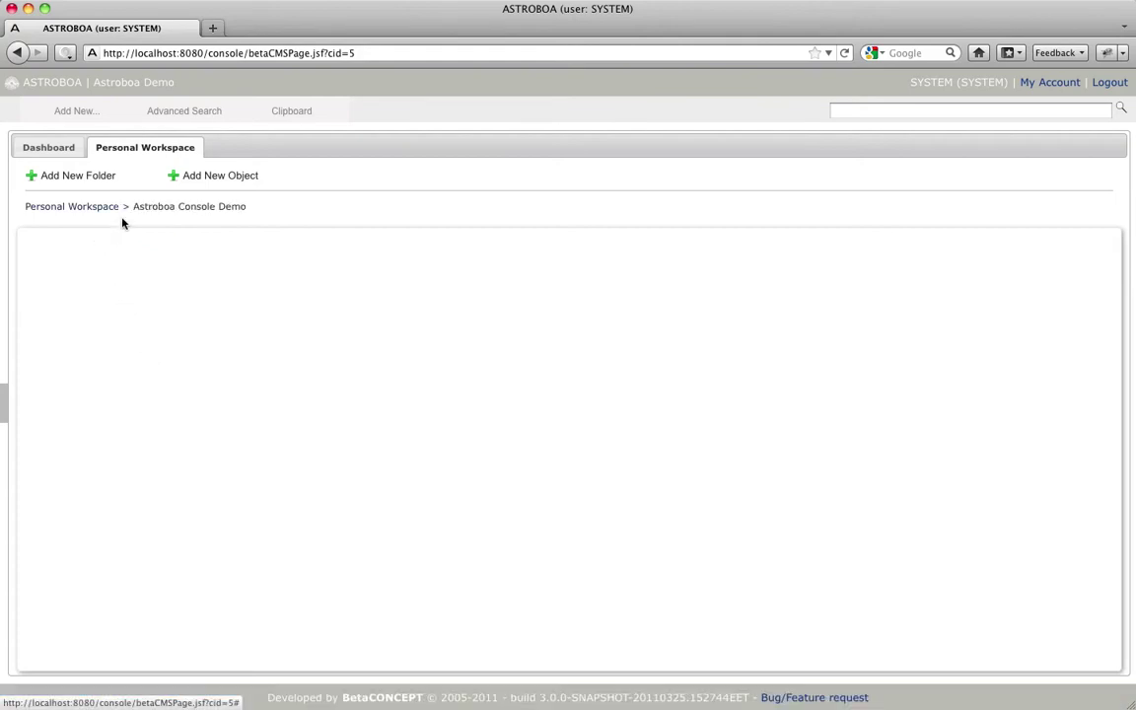
left_click(191, 177)
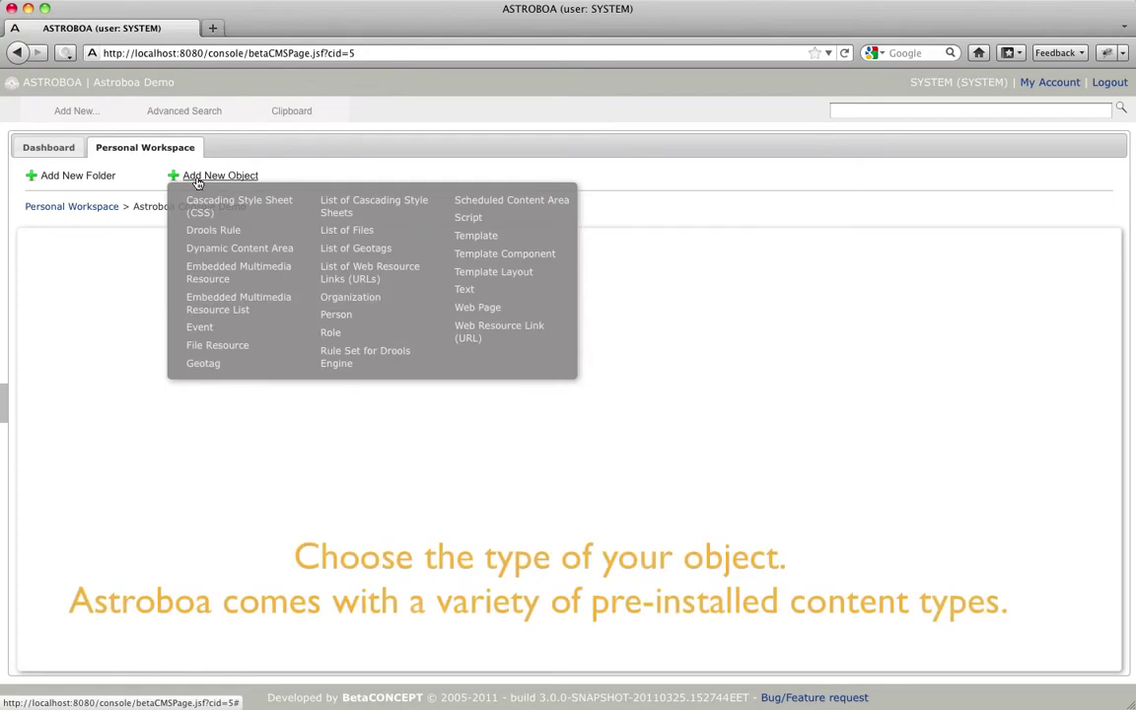
left_click(194, 346)
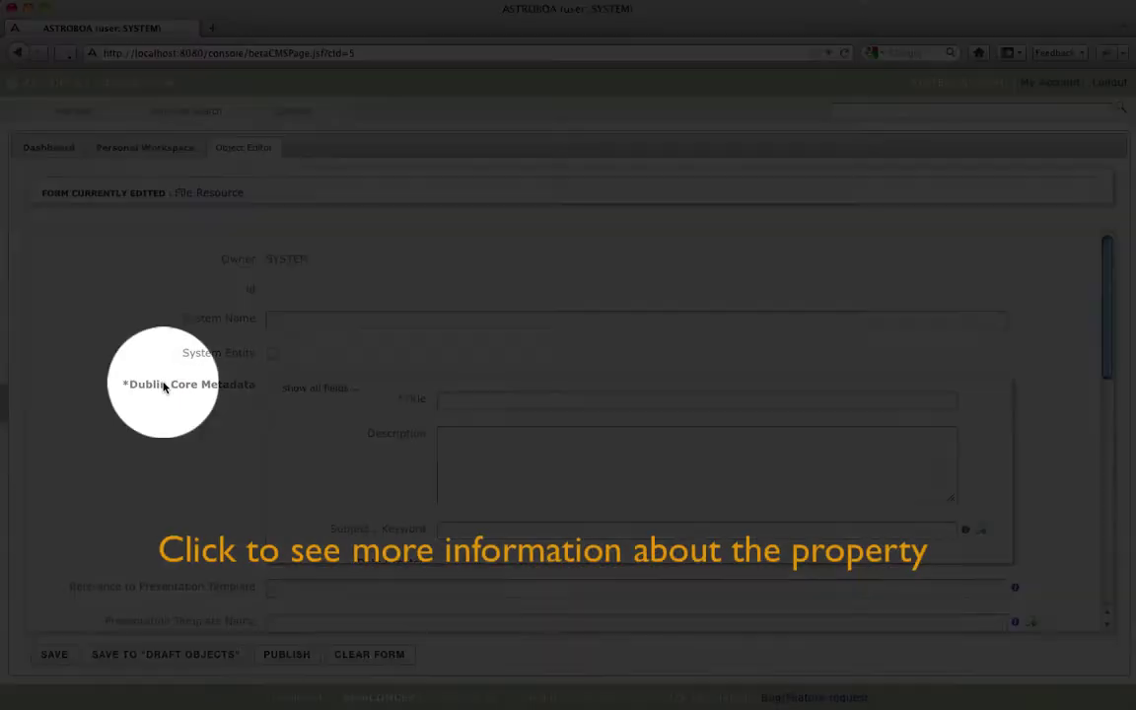
left_click(163, 387)
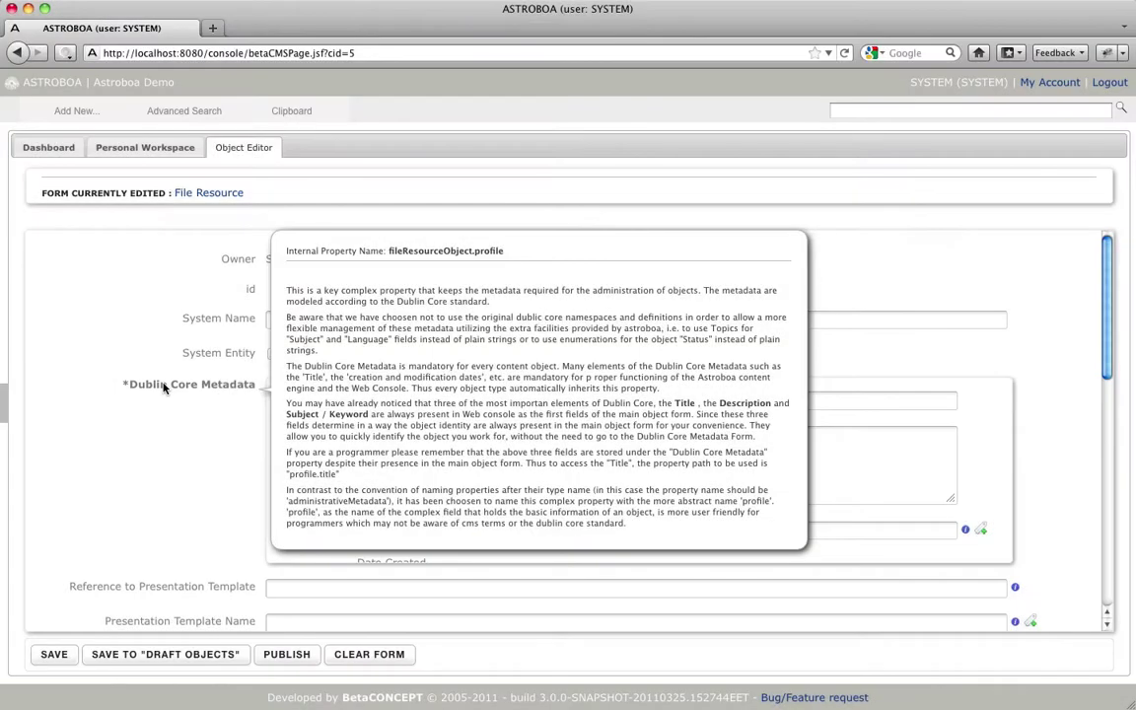
left_click(128, 340)
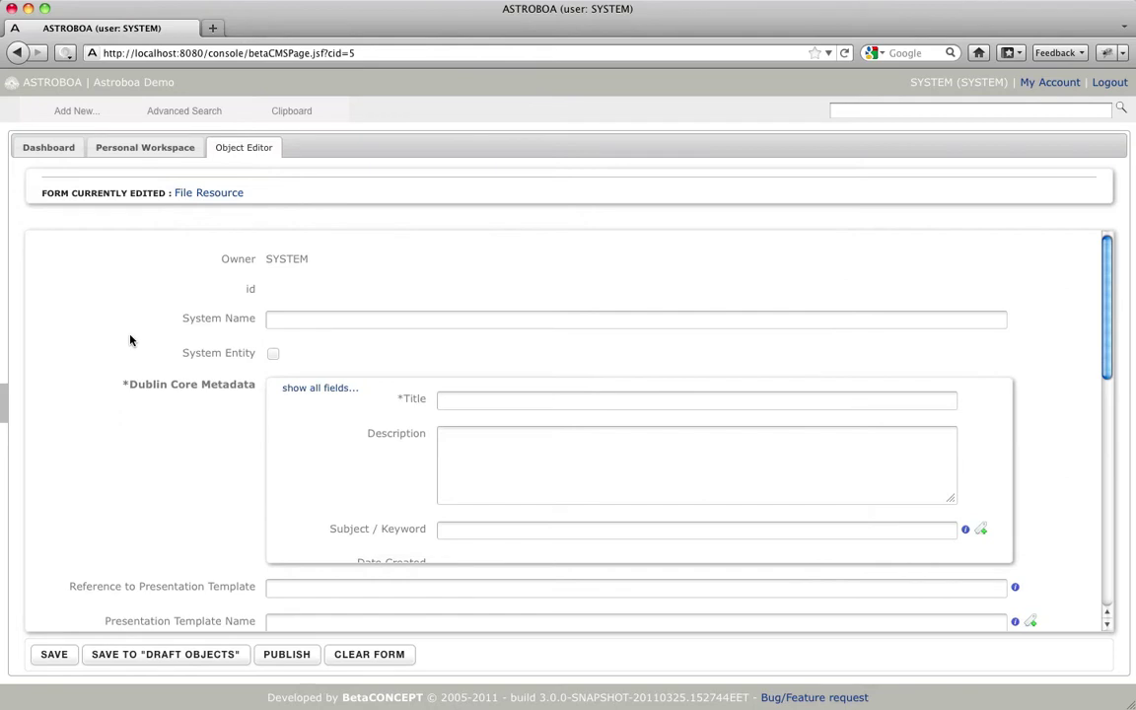
left_click(439, 401)
type("Astroboa Nuda")
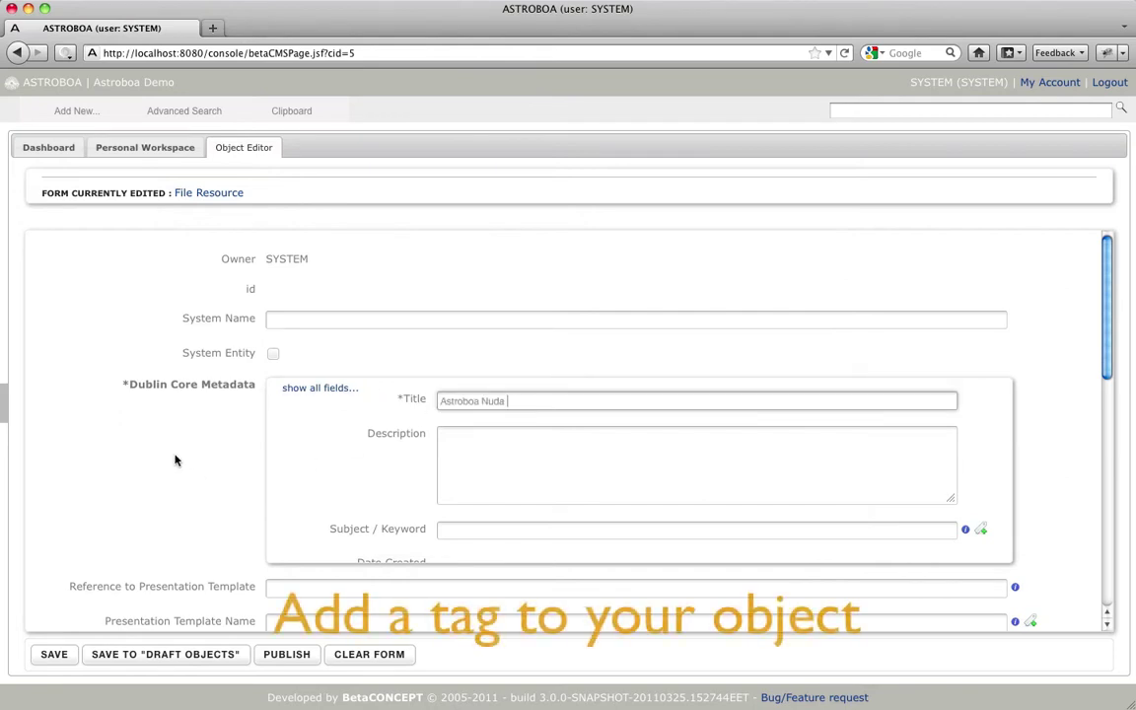
Tag the file resource with the suggested Astroboa topic as its Subject / Keyword
scroll(176, 460, "down", 3)
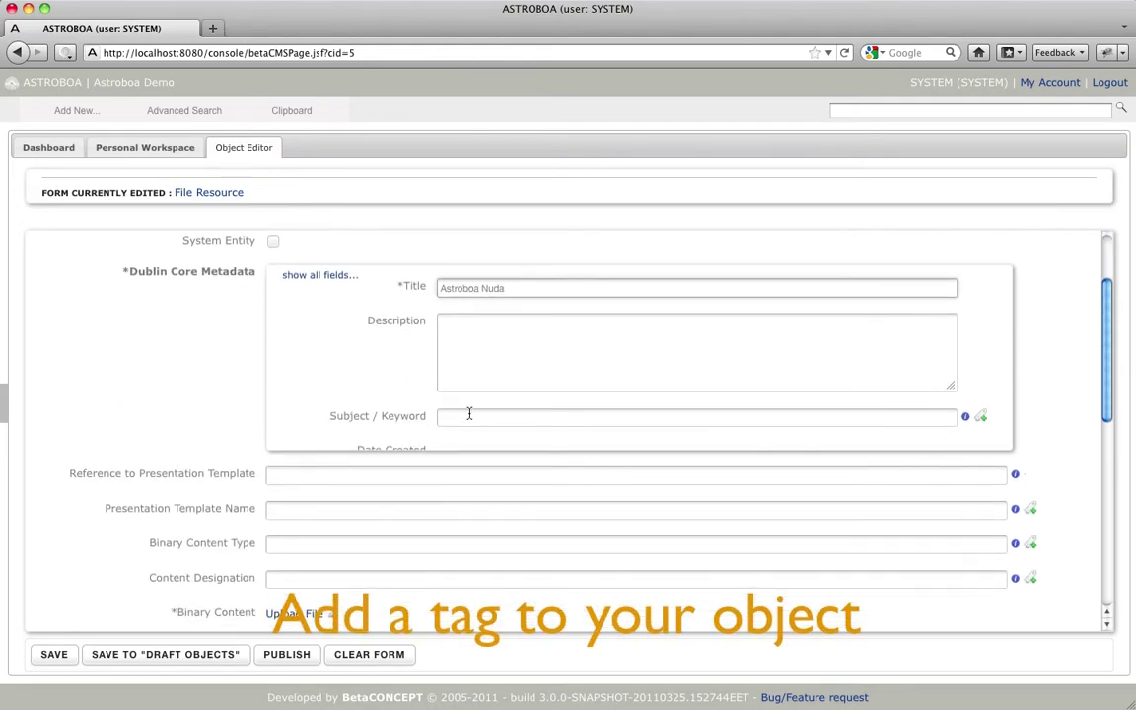
left_click(469, 415)
type("as")
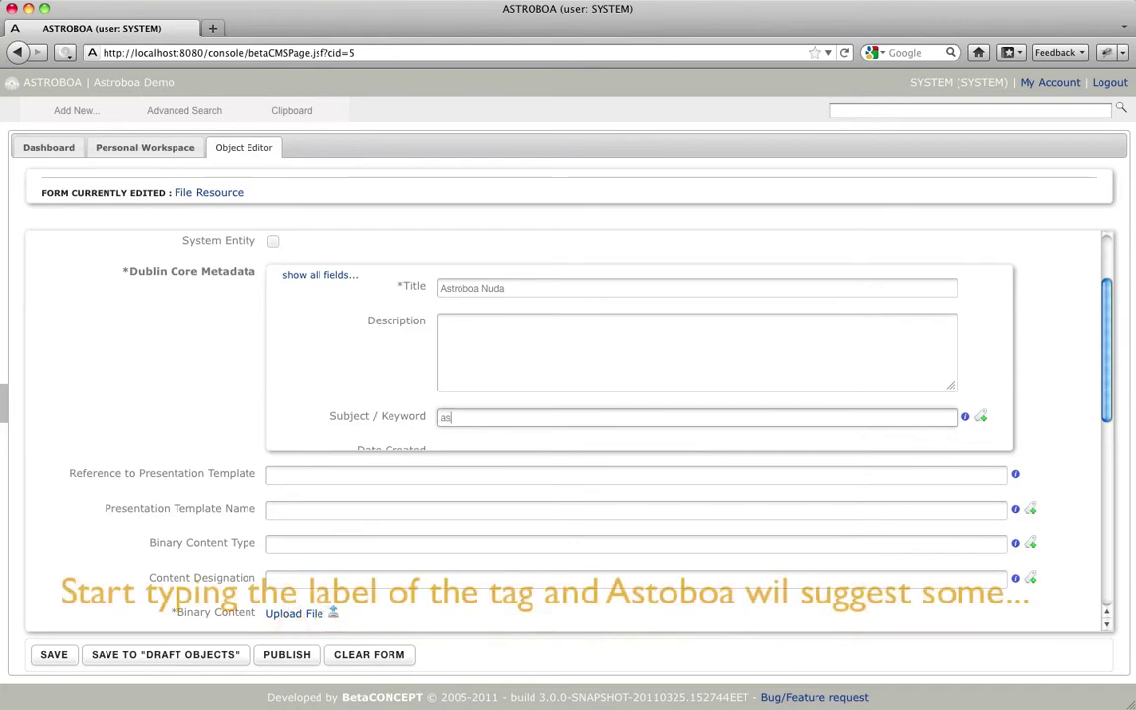
type("troboa")
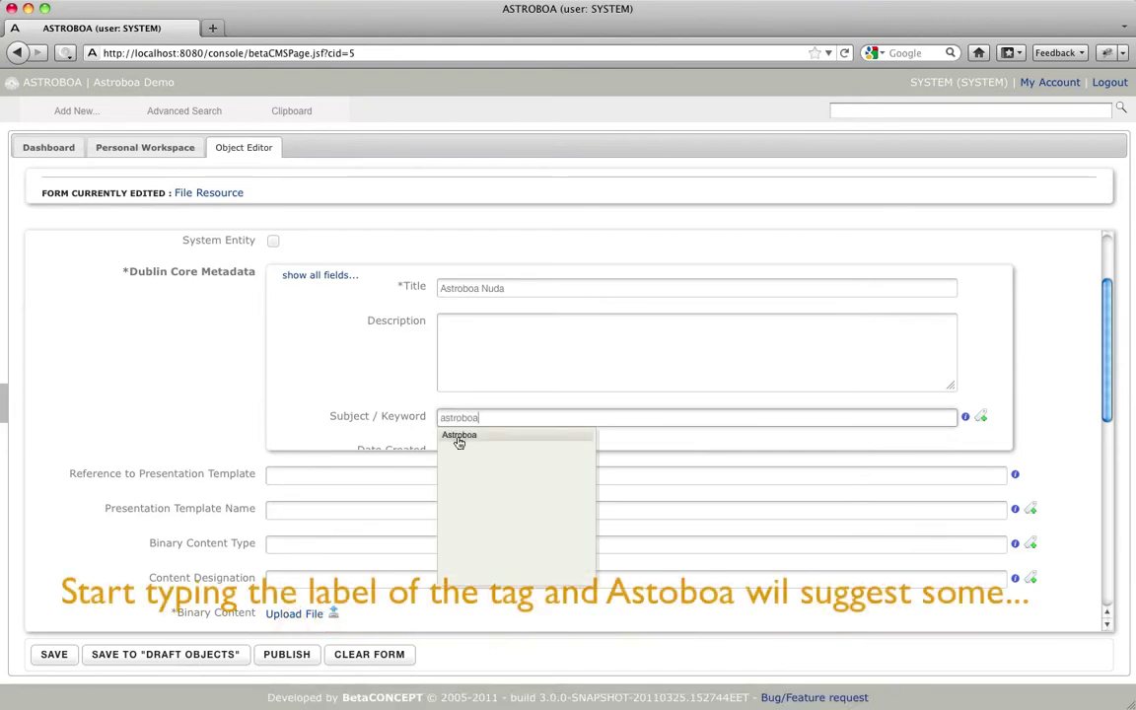
left_click(458, 436)
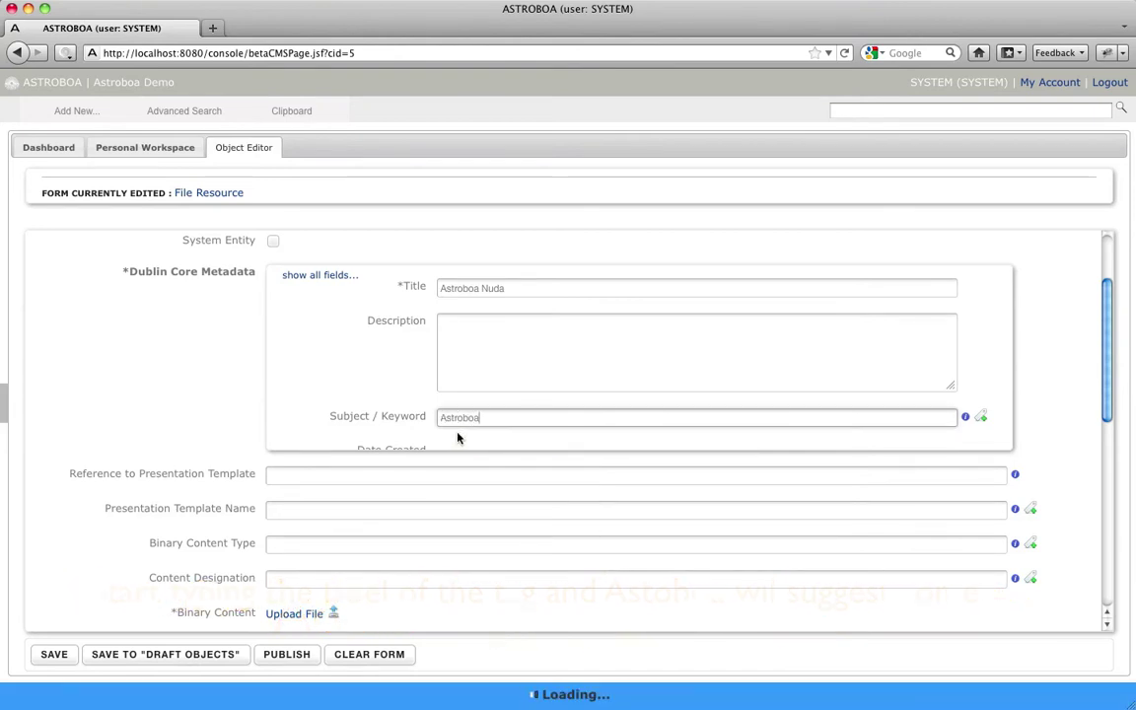
Check which values Binary Content Type accepts and assign it the Image topic from the File Resource Type taxonomy
scroll(165, 380, "down", 3)
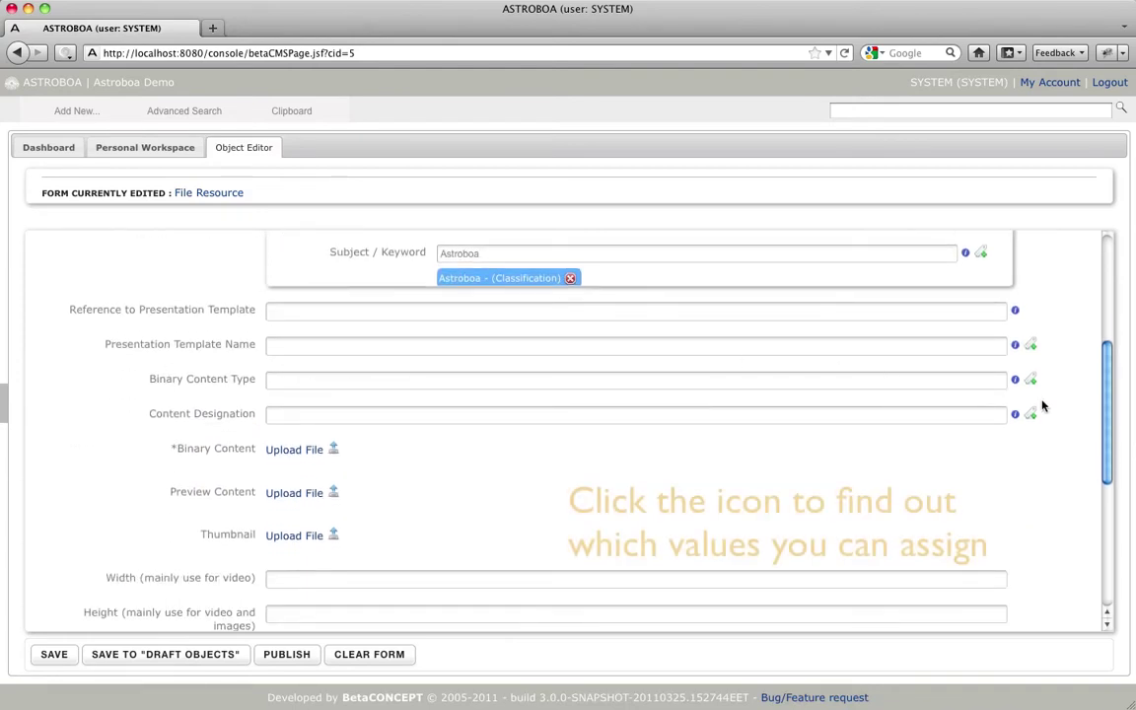
left_click(1015, 381)
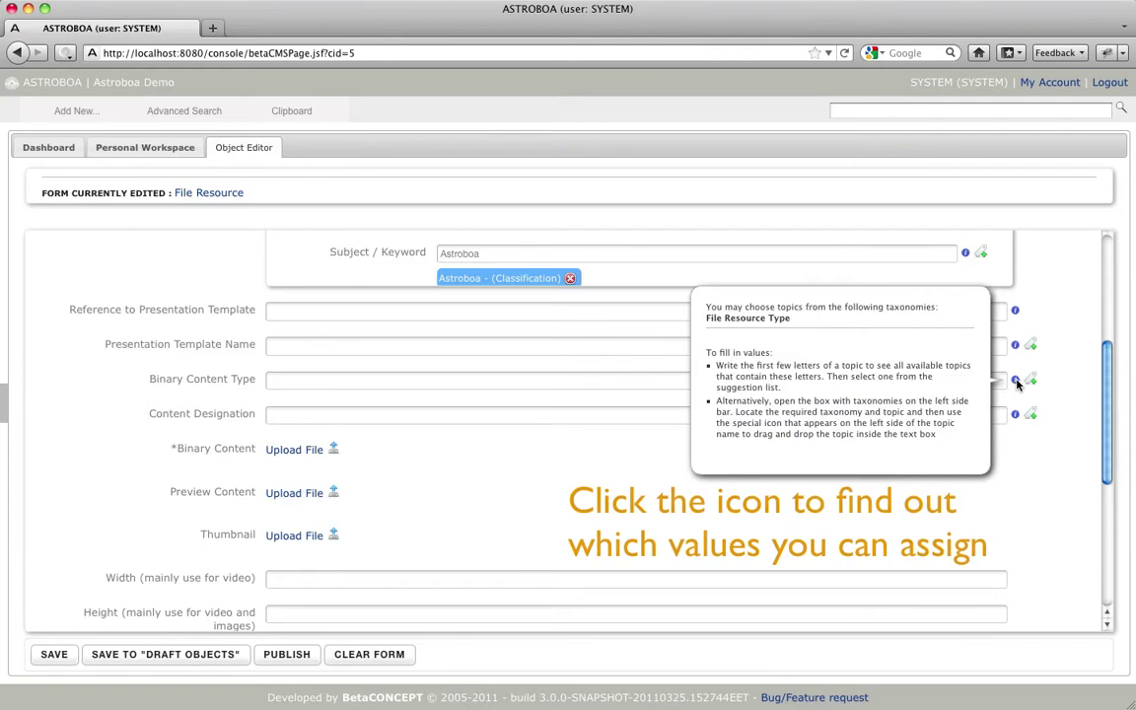
left_click(1032, 383)
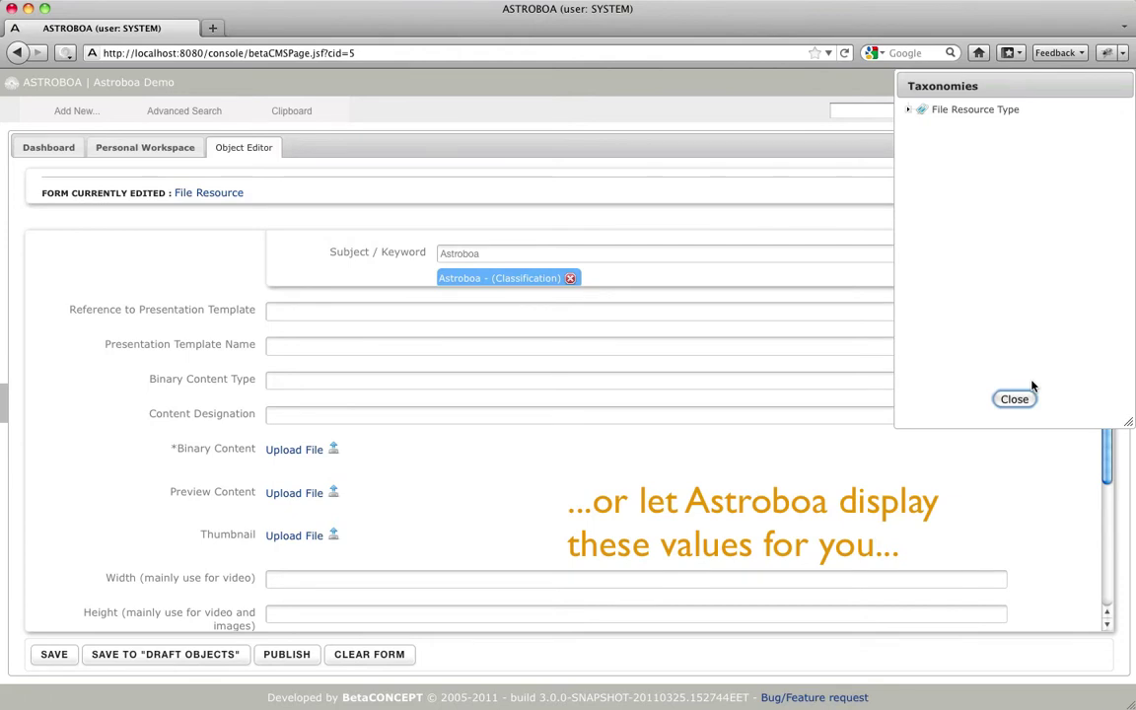
left_click(909, 110)
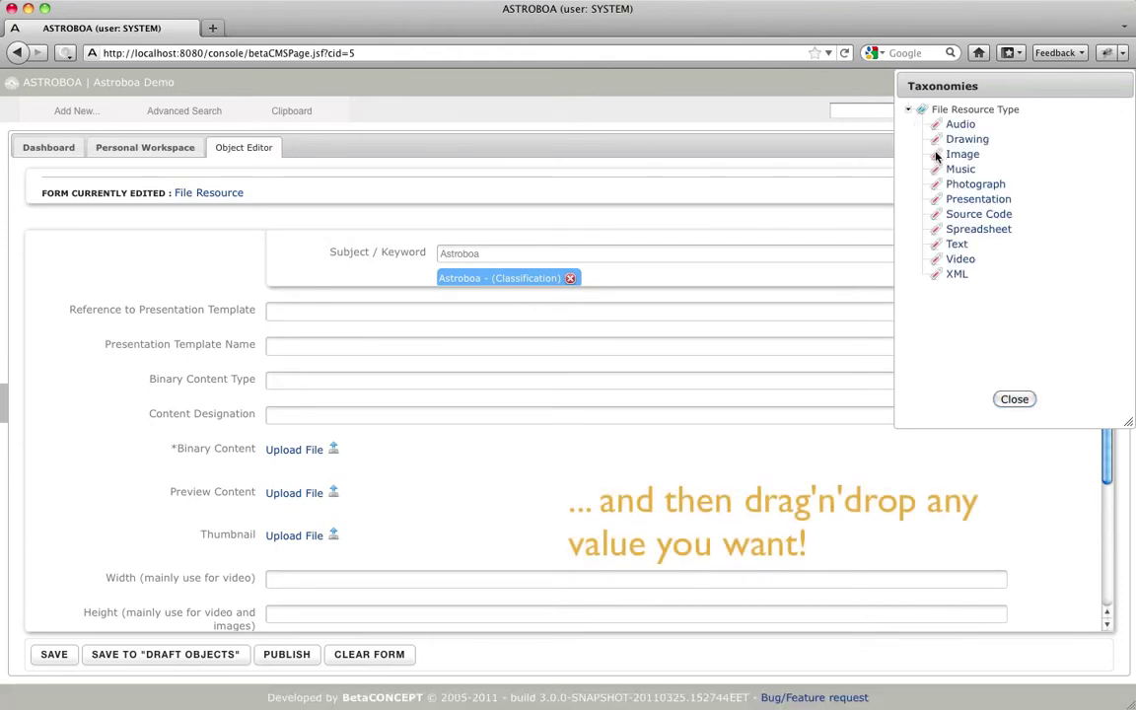
left_click_drag(937, 155, 553, 379)
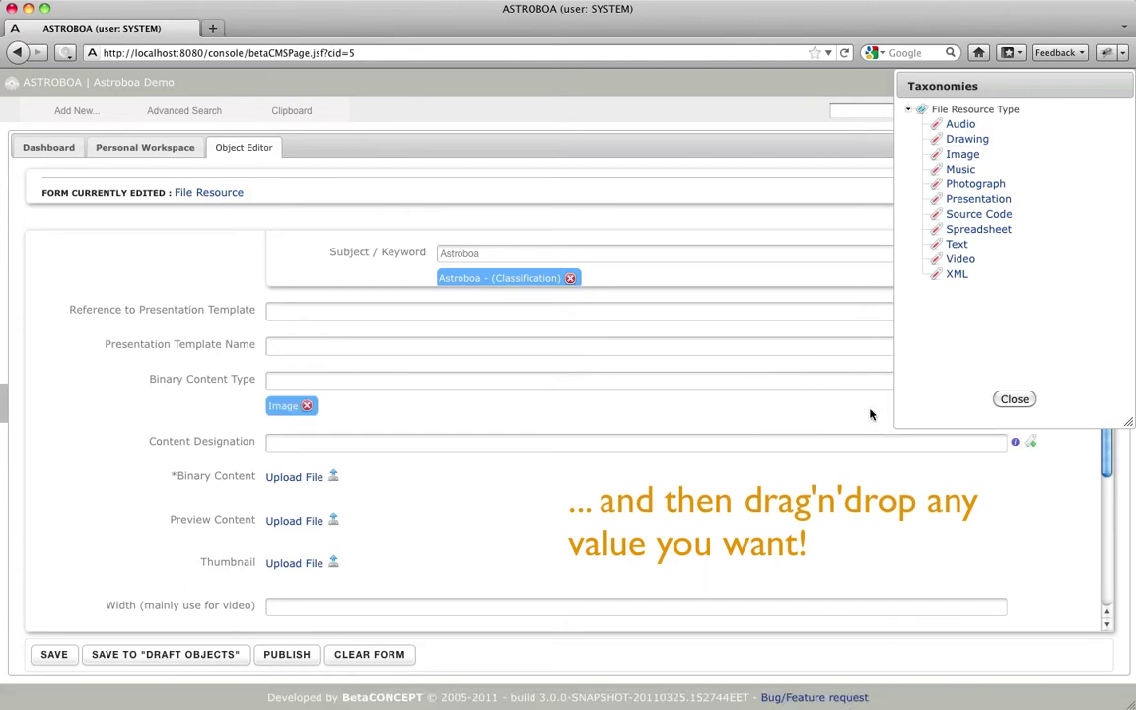
left_click(1015, 399)
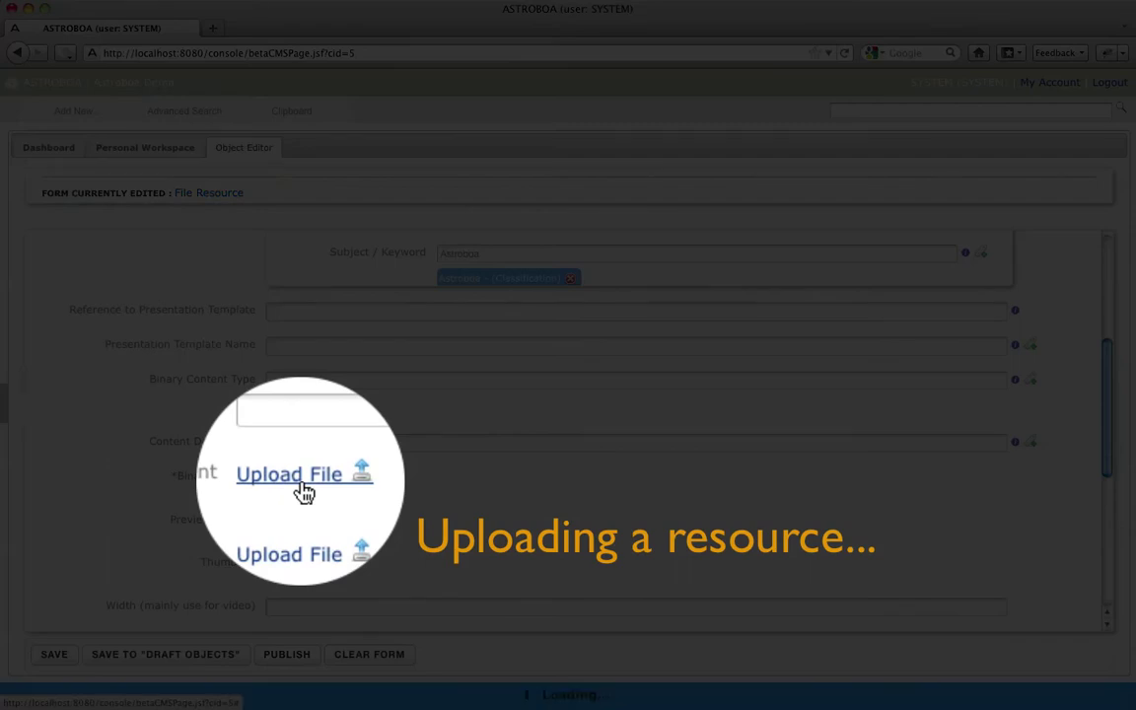
Upload astroboa-nuda.jpg as the Binary Content of the file resource
left_click(294, 478)
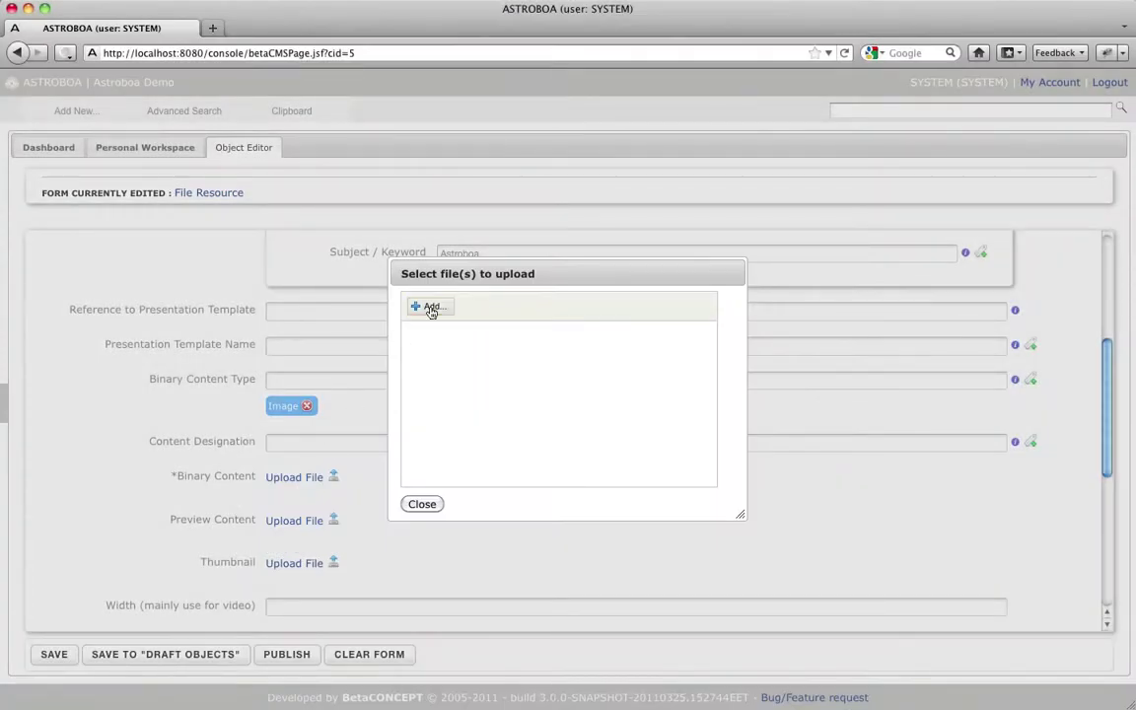
left_click(433, 307)
left_click(387, 138)
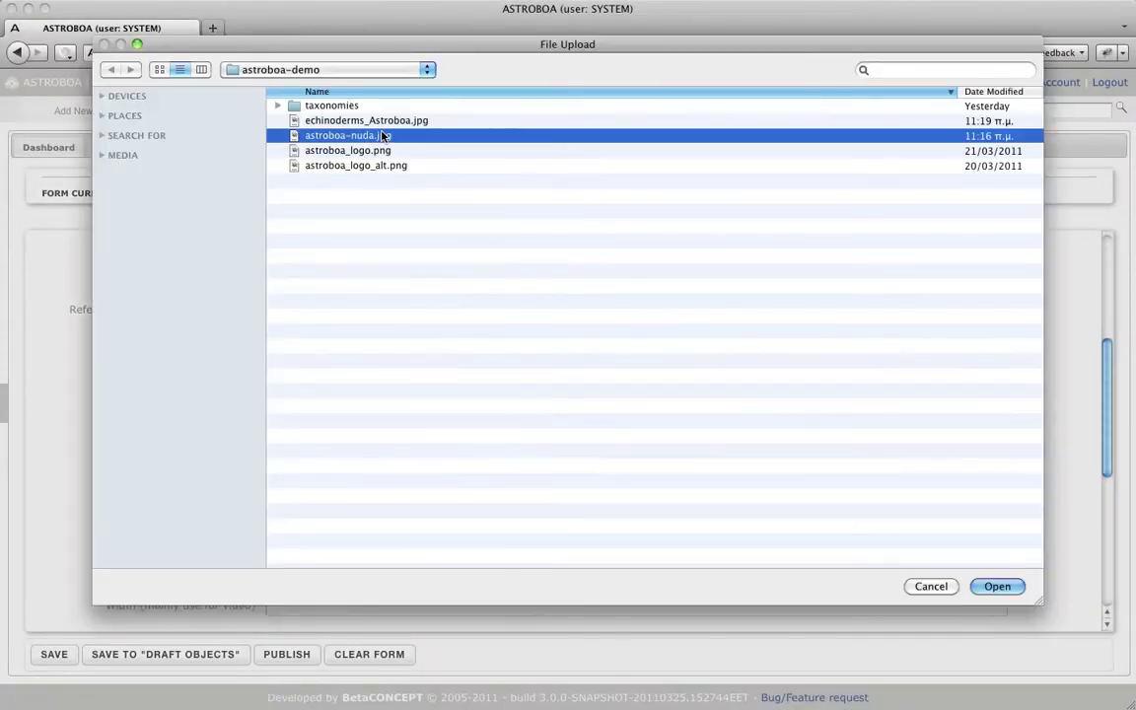
left_click(997, 586)
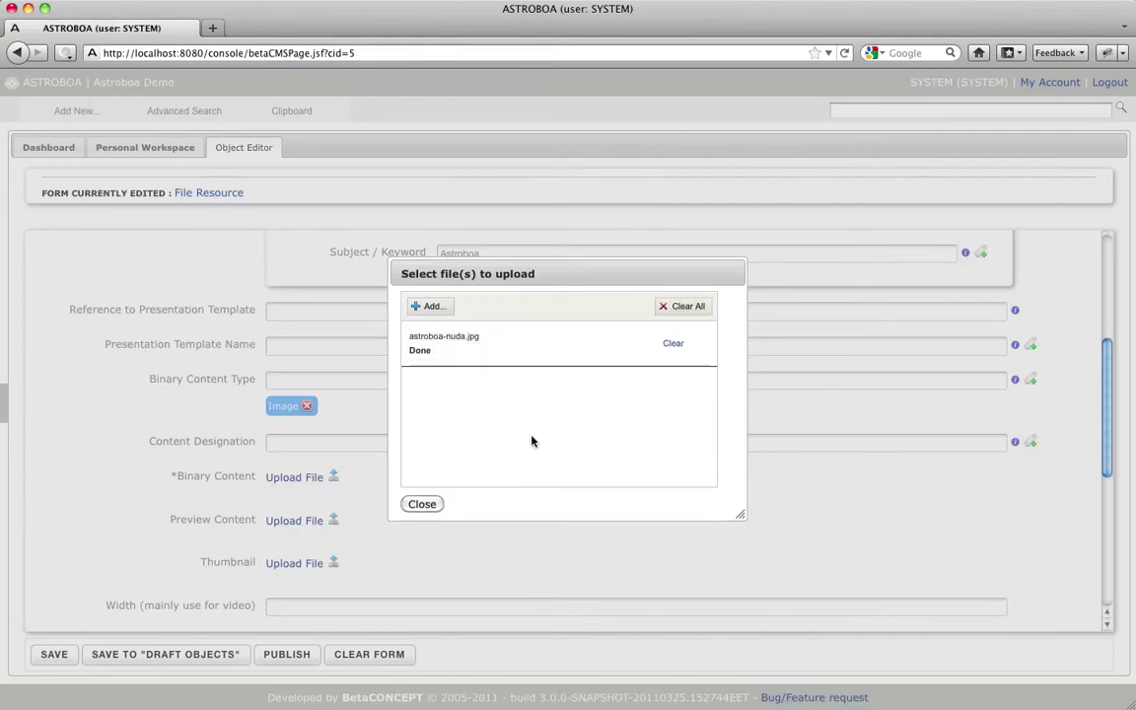
left_click(422, 505)
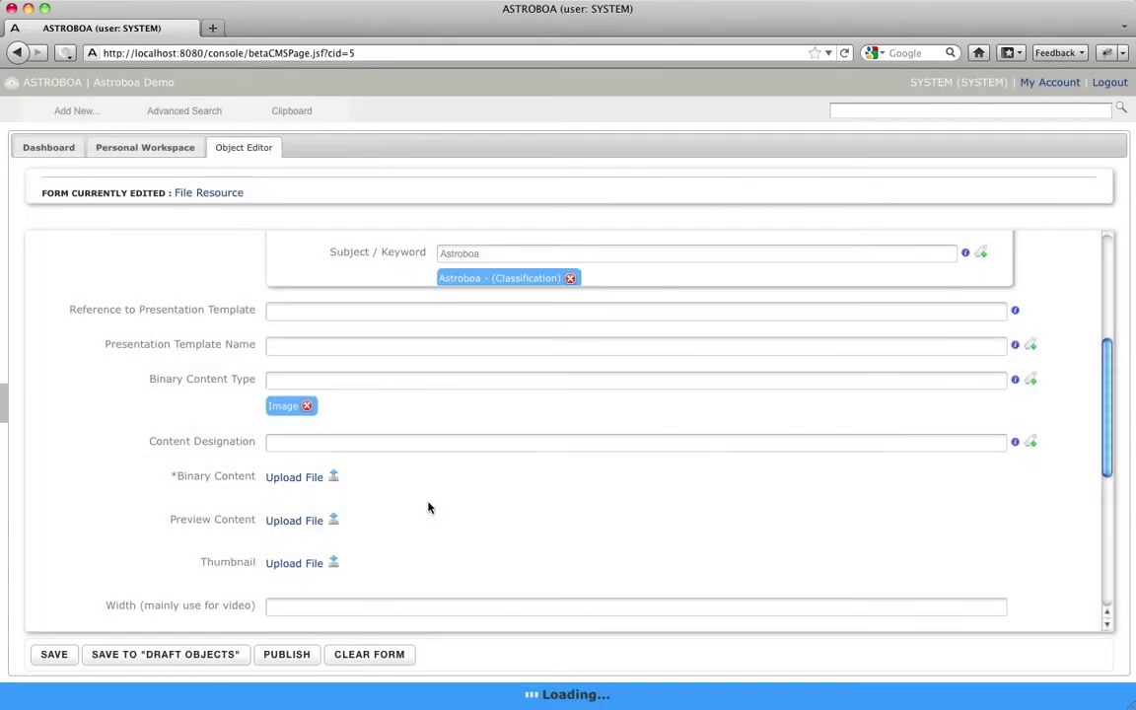
Generate a thumbnail from the uploaded image and publish the Astroboa Nuda file resource
scroll(240, 519, "down", 3)
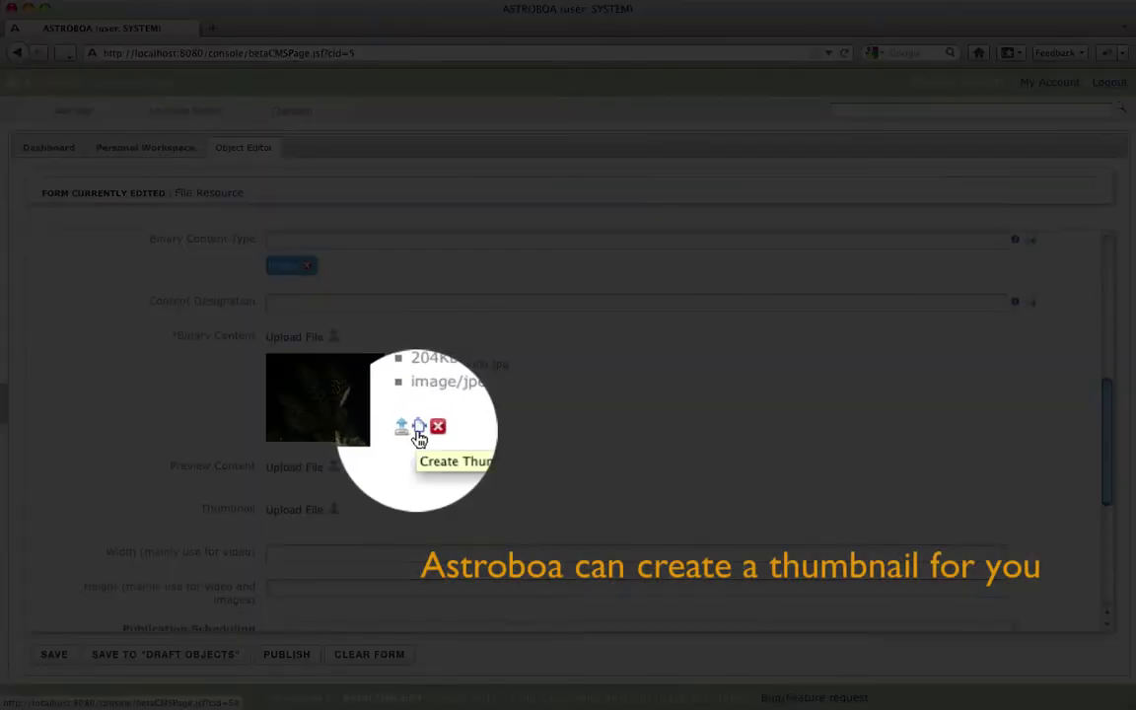
left_click(419, 429)
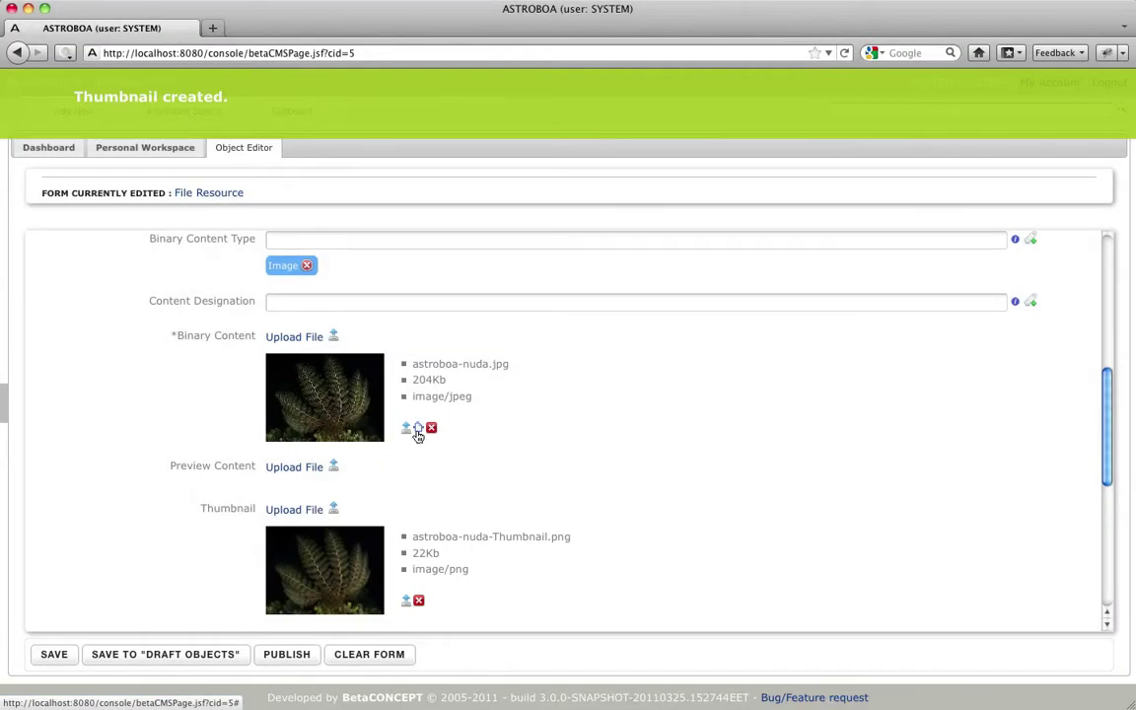
scroll(158, 460, "down", 6)
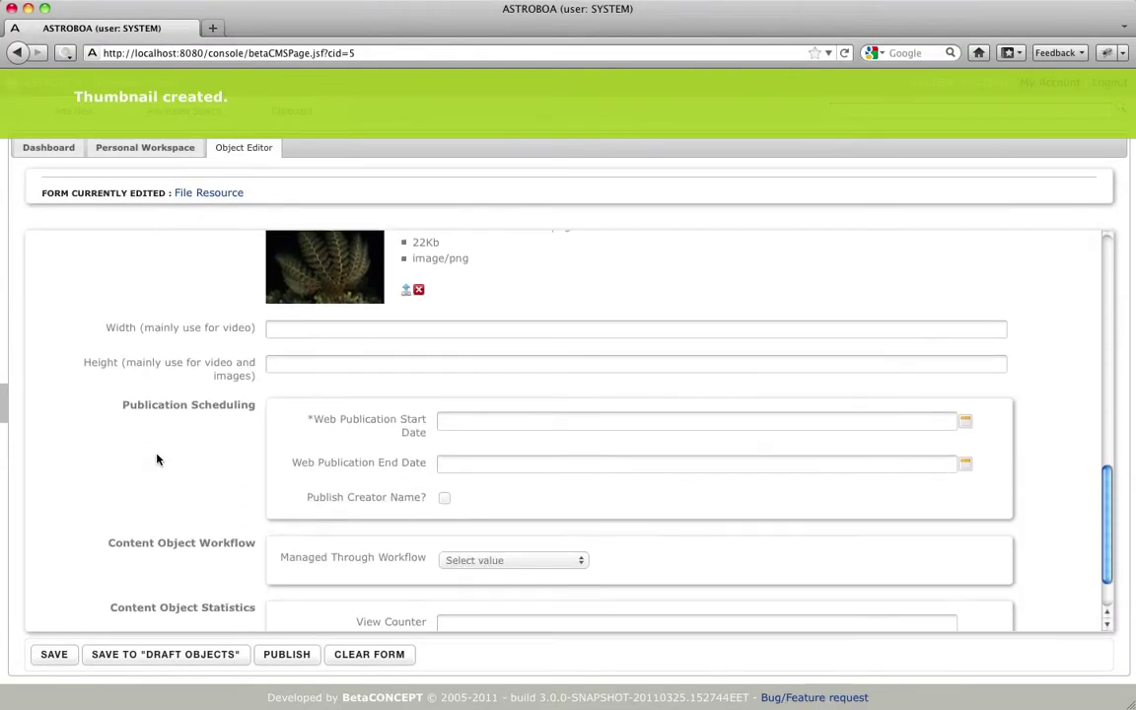
scroll(156, 460, "down", 2)
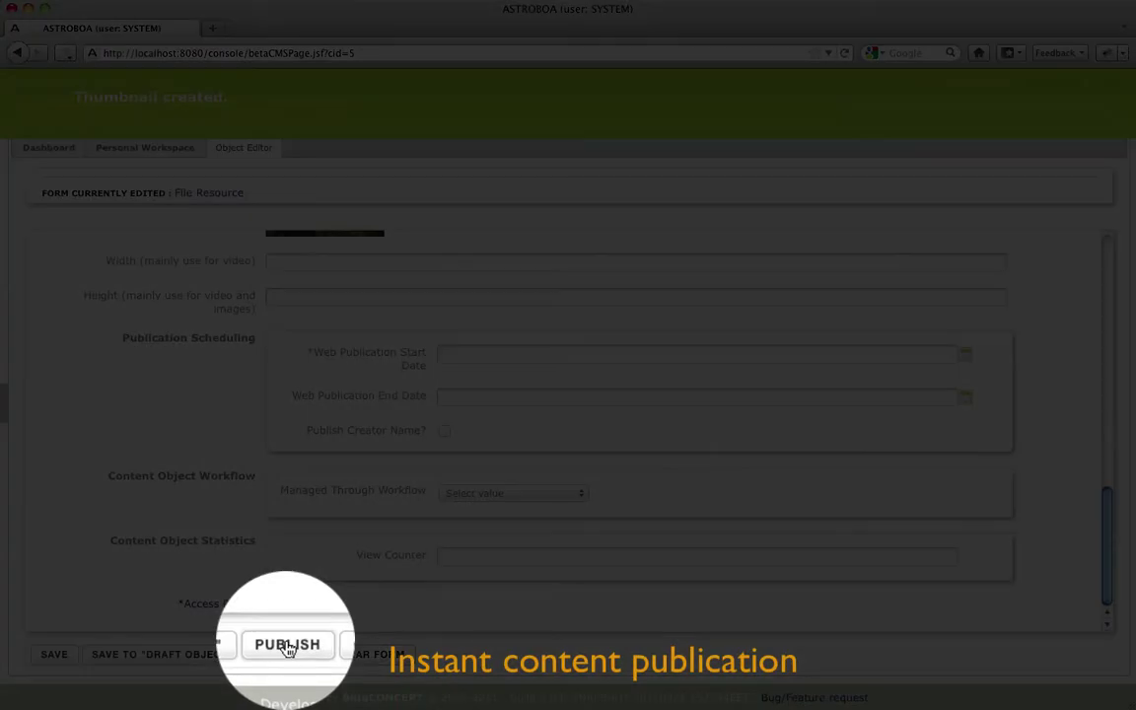
left_click(287, 651)
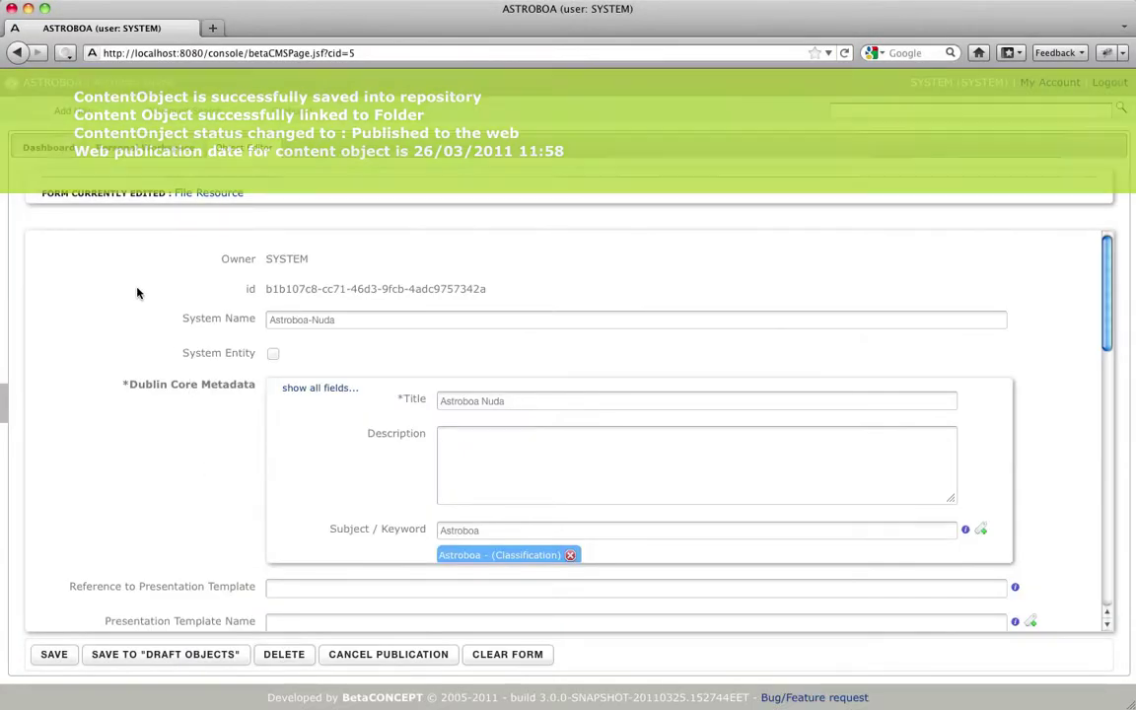
Start another File Resource object in the Astroboa Console Demo folder, titled Astroboa Nuda 2
left_click(139, 148)
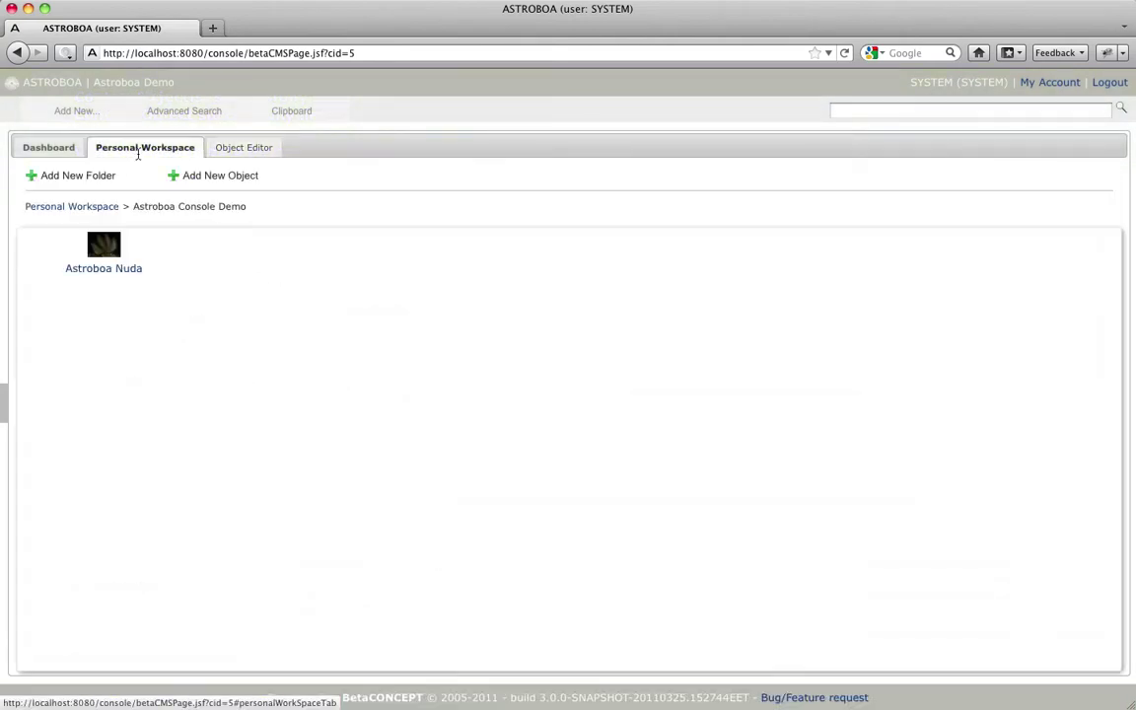
left_click(230, 186)
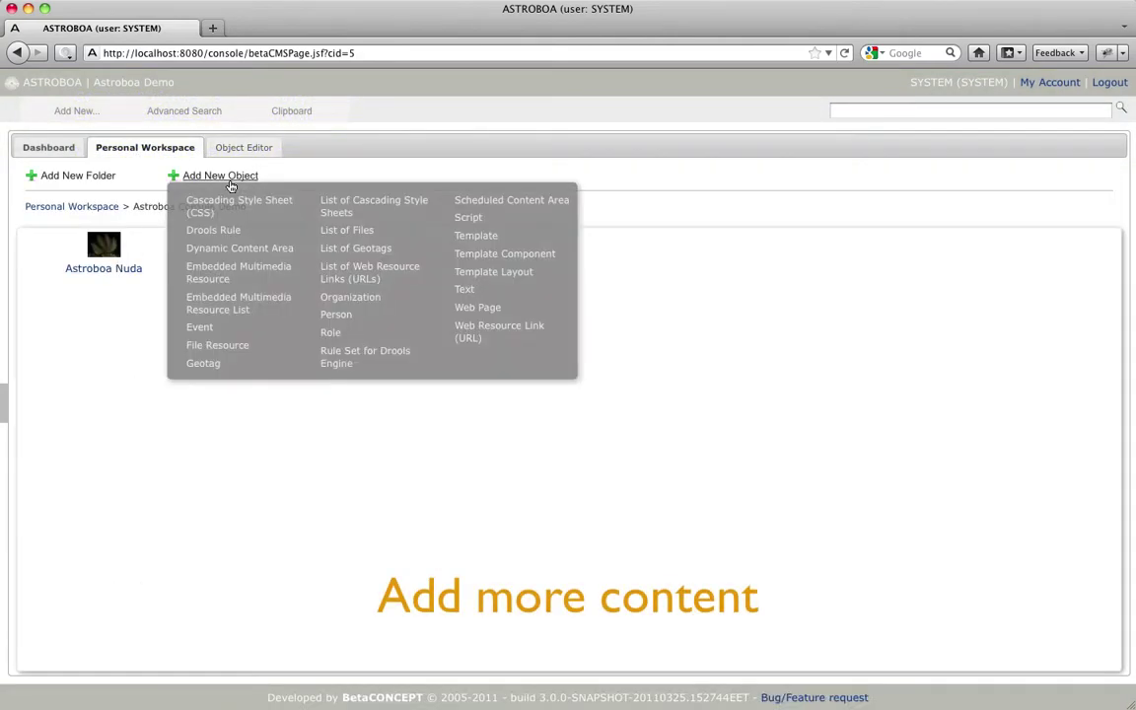
left_click(198, 347)
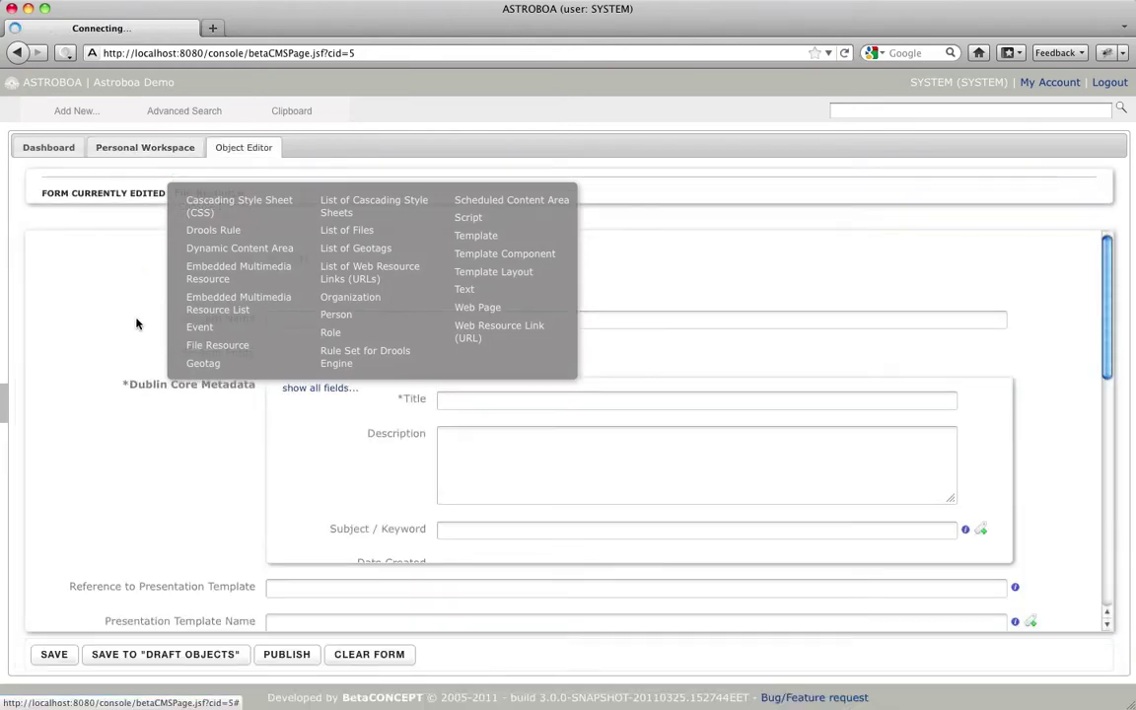
left_click(473, 400)
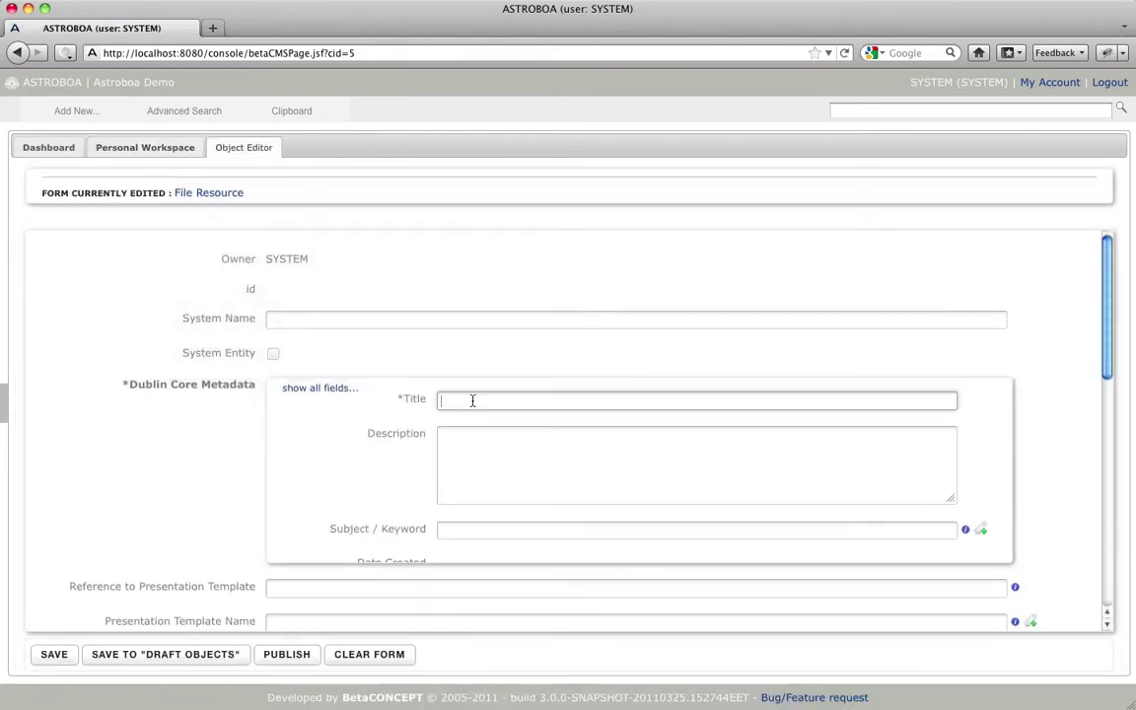
type("Astroboa Nuda 2")
Tag the new file resource with the Astroboa topic as Subject / Keyword and set its Binary Content Type to Image
left_click(452, 533)
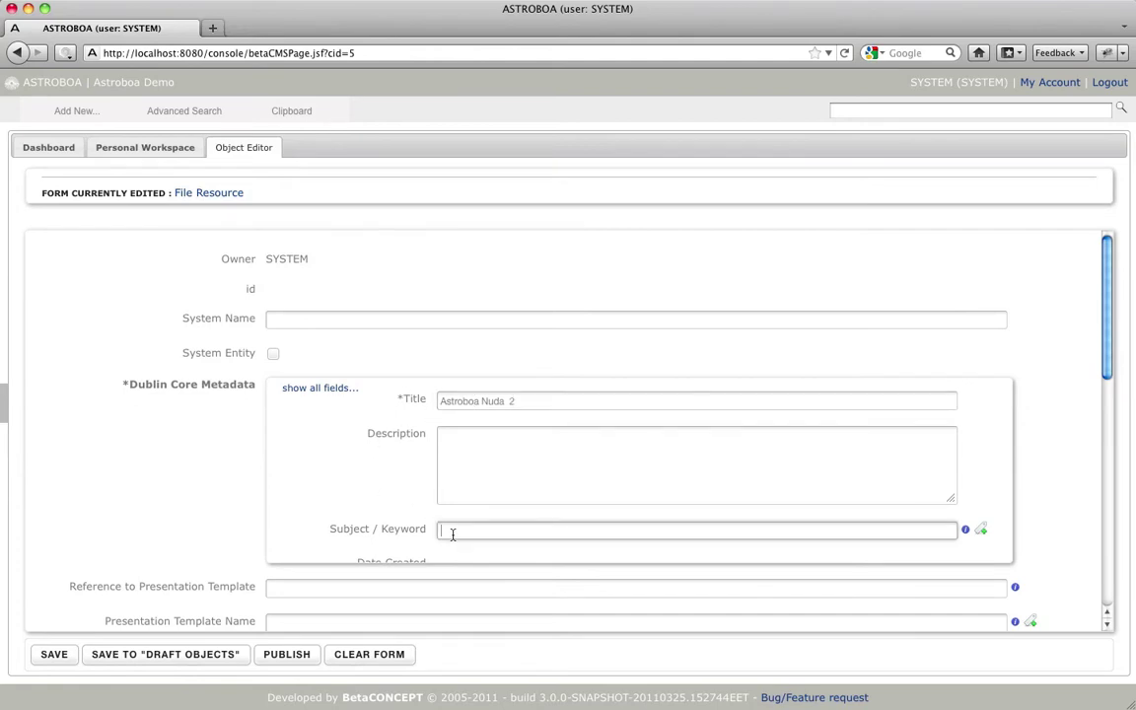
type("astroboa")
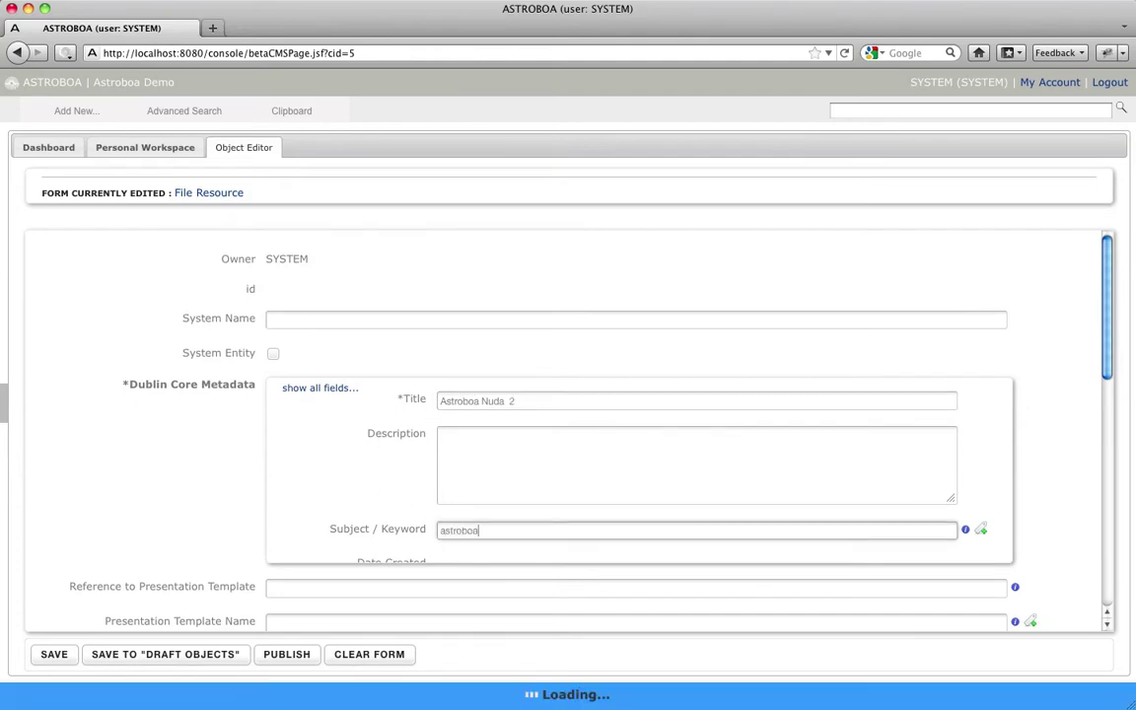
left_click(463, 554)
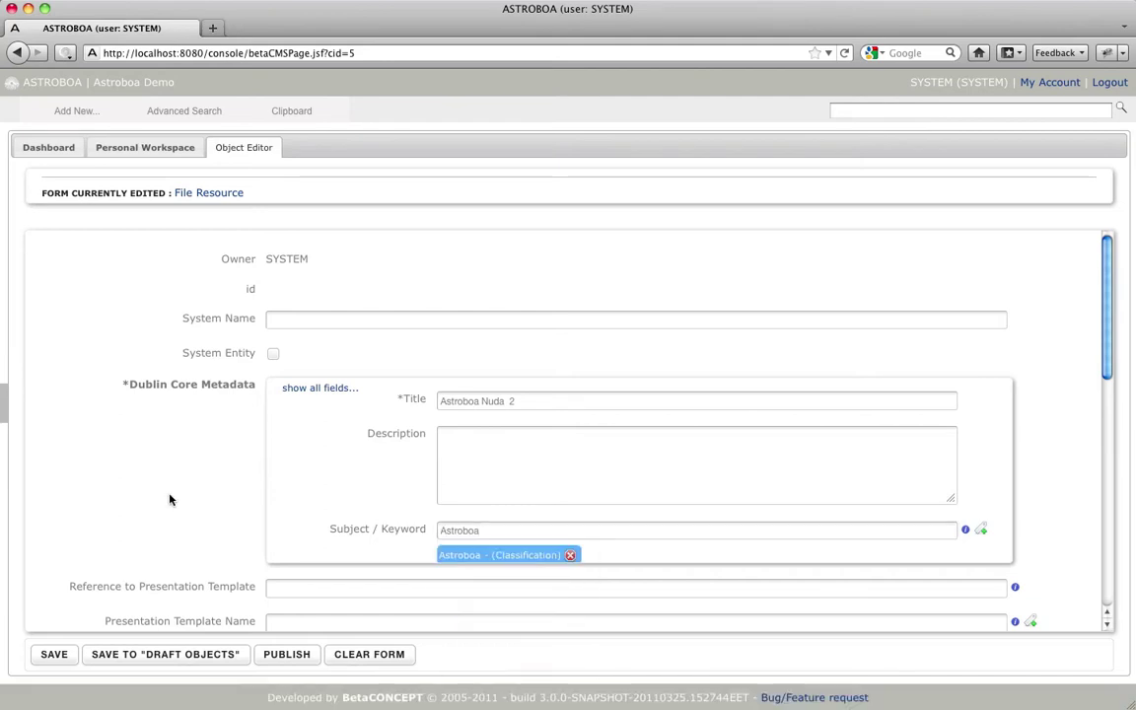
scroll(168, 499, "down", 4)
scroll(168, 499, "down", 2)
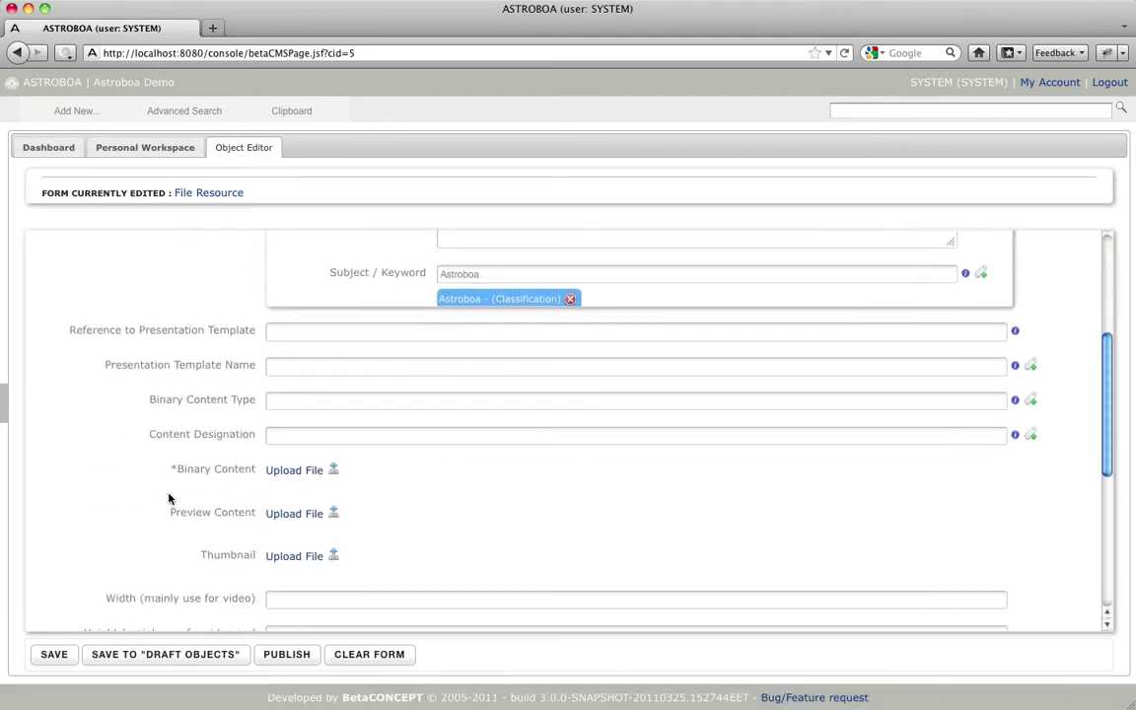
left_click(351, 406)
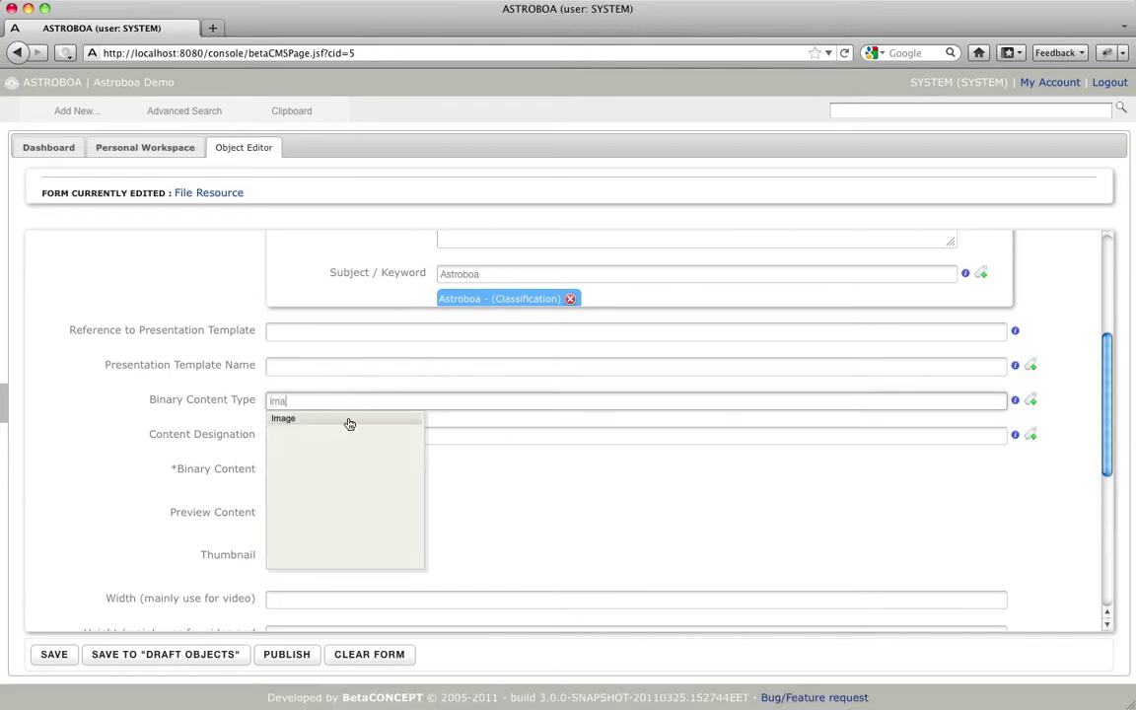
left_click(340, 426)
Upload echinoderms_Astroboa.jpg from the astroboa-demo folder as the Binary Content of the file resource
left_click(301, 496)
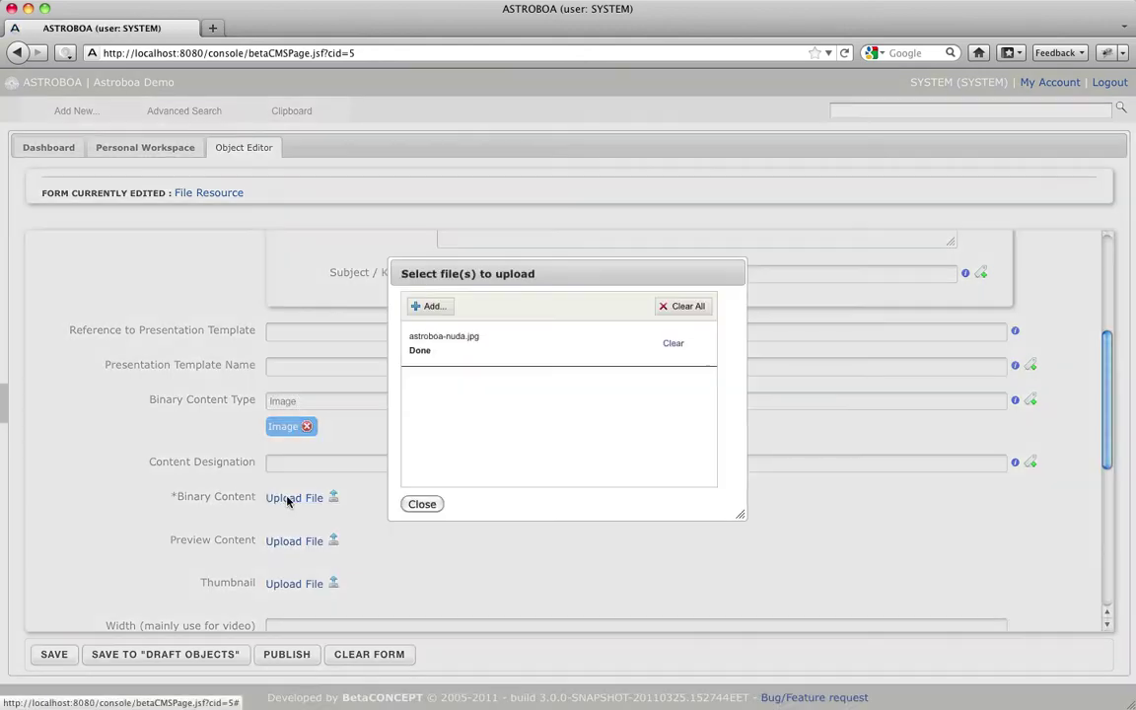
left_click(430, 305)
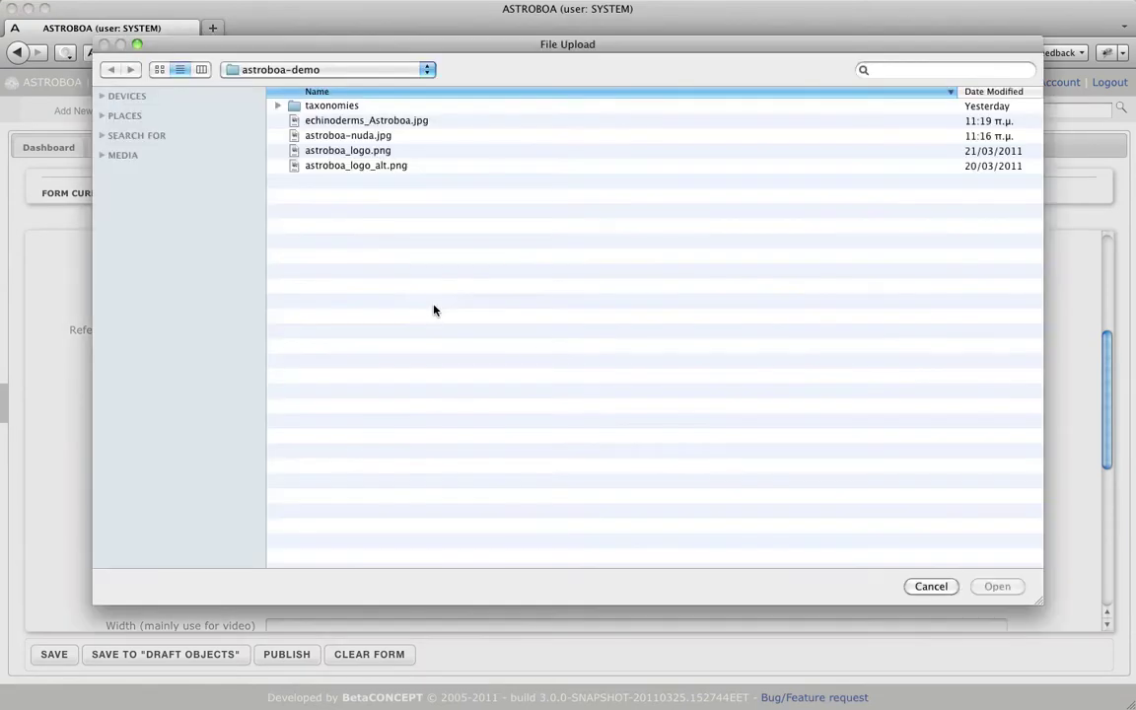
left_click(384, 123)
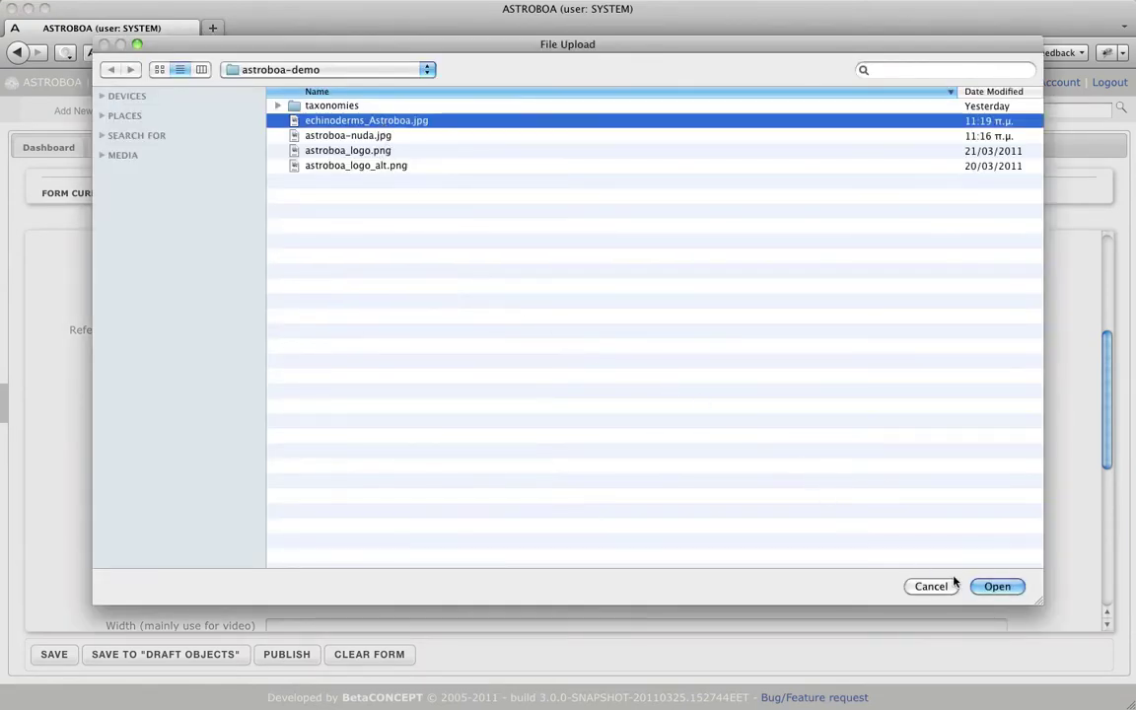
left_click(992, 588)
left_click(422, 504)
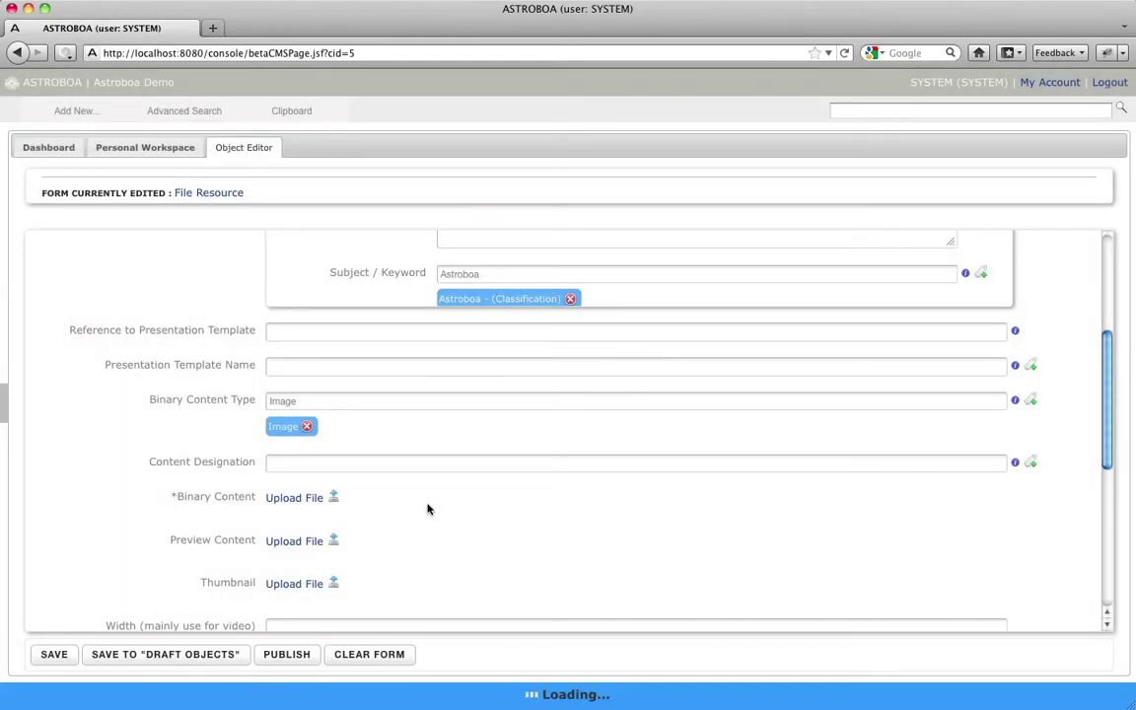
Generate a thumbnail from the uploaded echinoderms image and publish the Astroboa Nuda 2 file resource
scroll(213, 519, "down", 5)
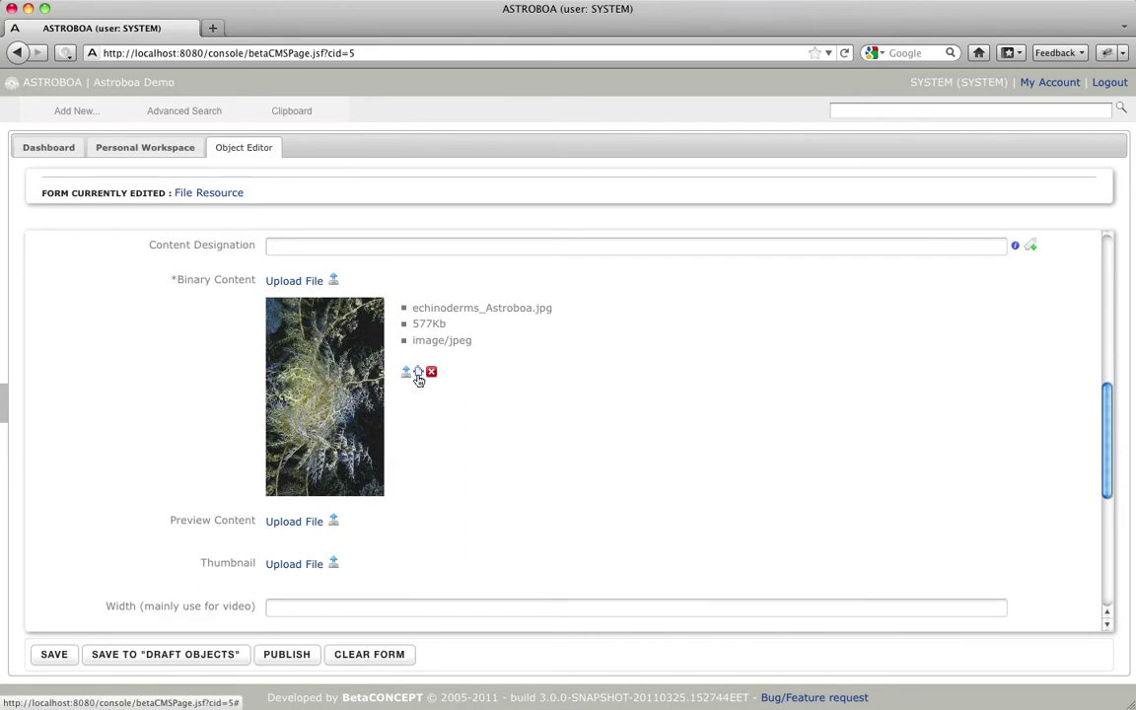
left_click(419, 374)
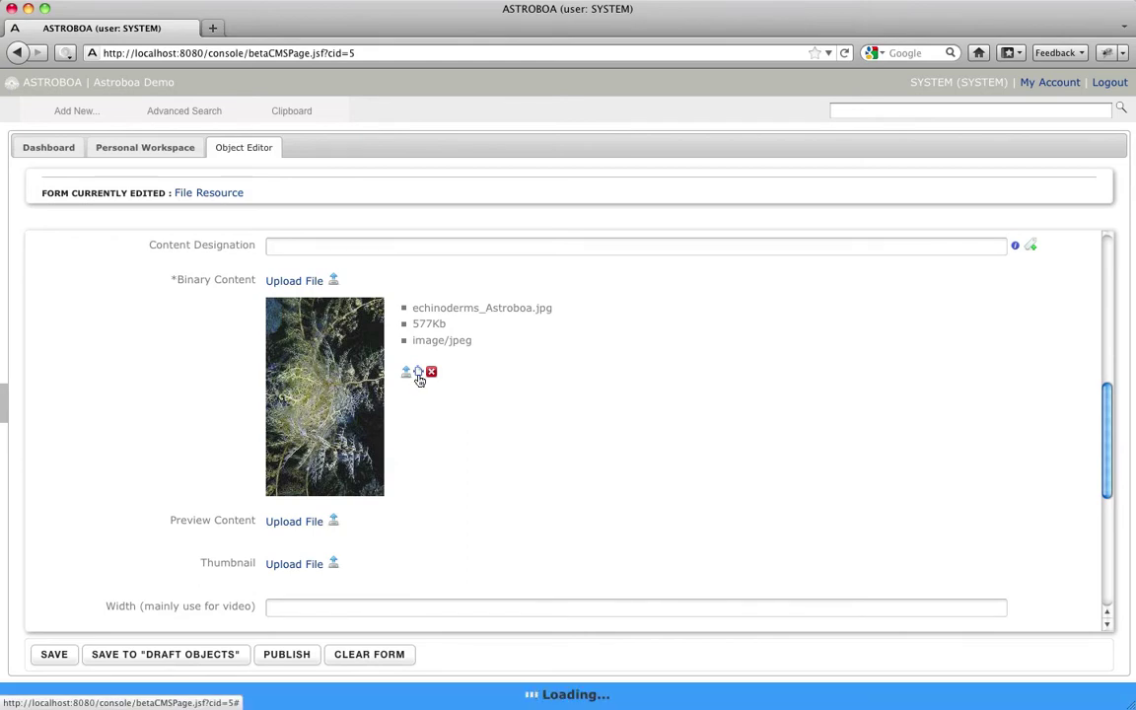
scroll(216, 426, "down", 8)
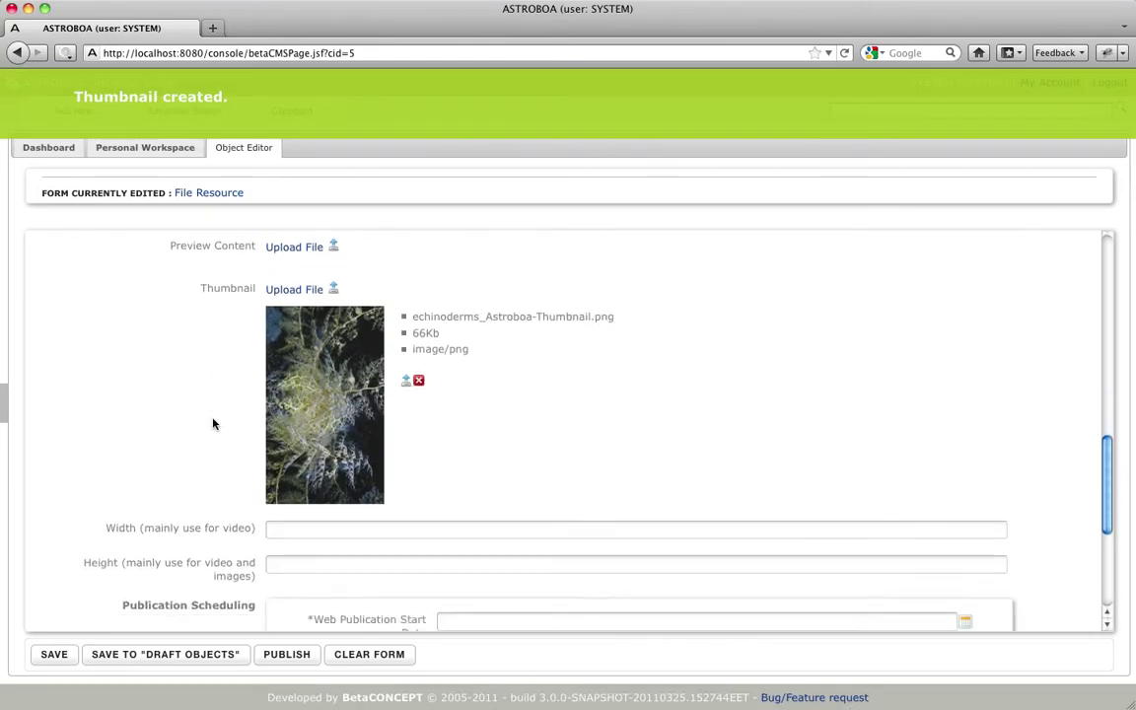
scroll(210, 421, "down", 3)
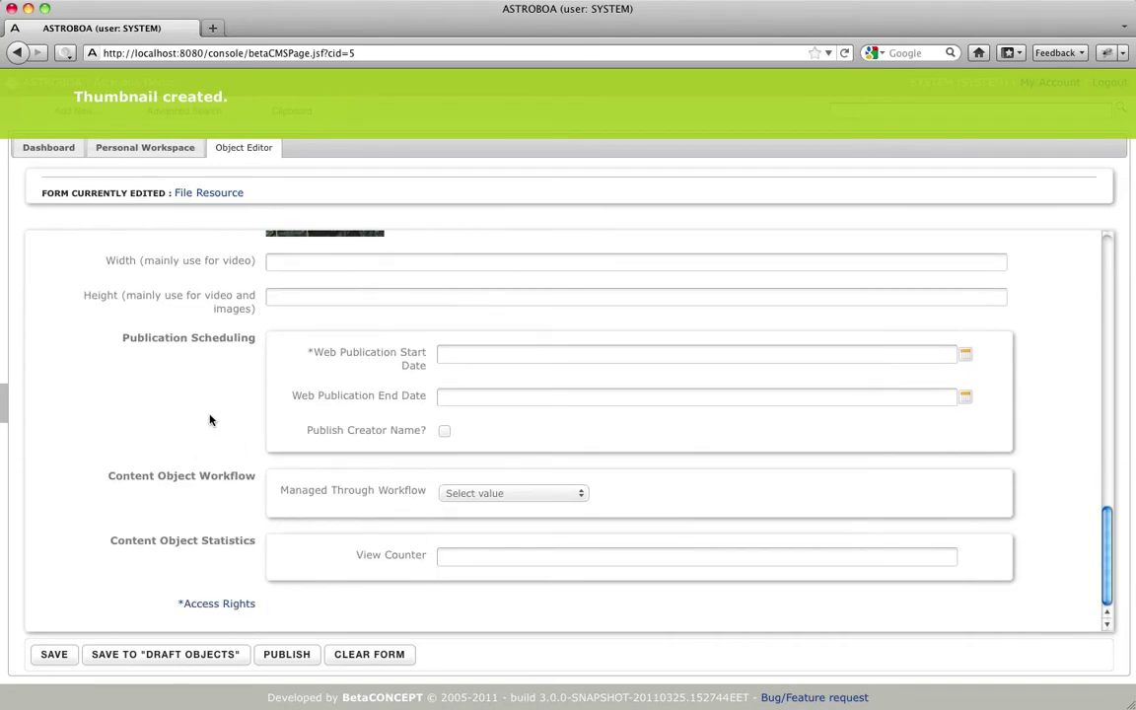
left_click(288, 660)
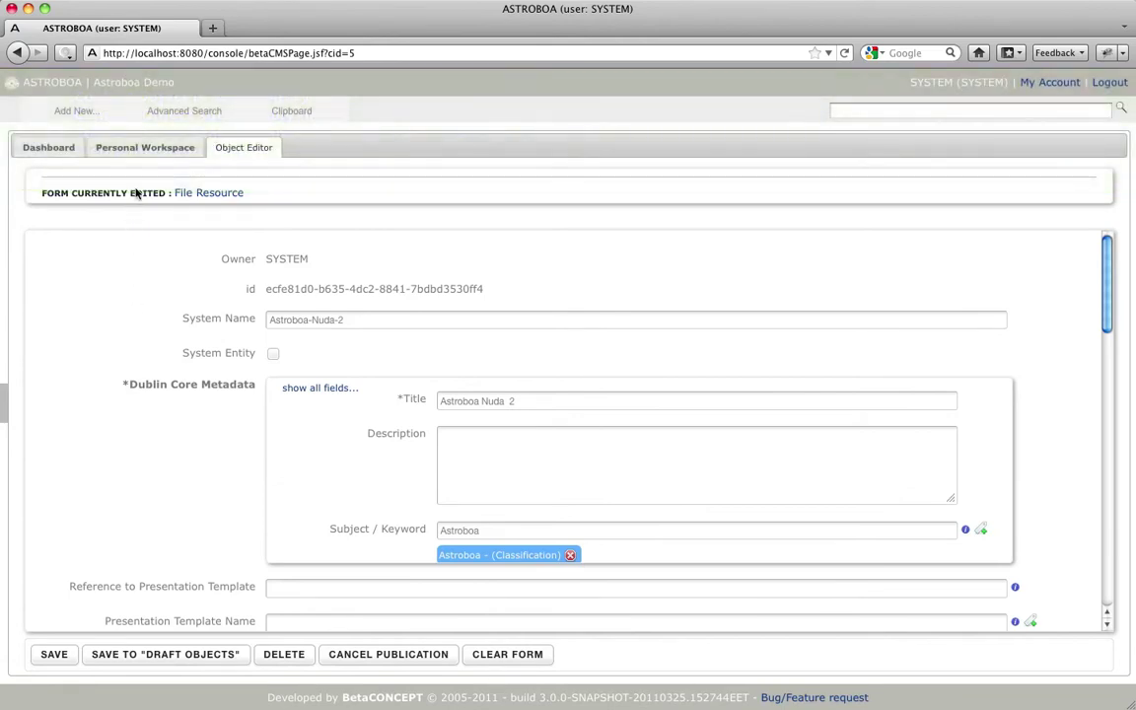
Start a Text object in the Astroboa Console Demo folder, titled Astroboa - Open Source Semantic Content Platform
left_click(154, 148)
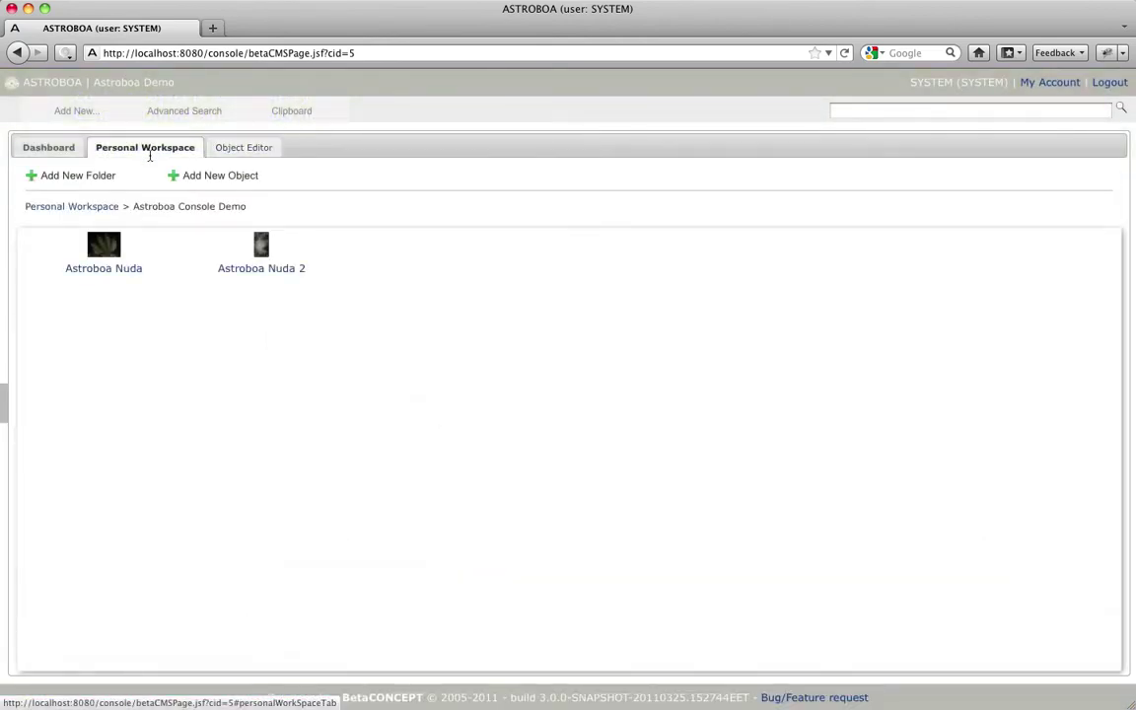
left_click(222, 177)
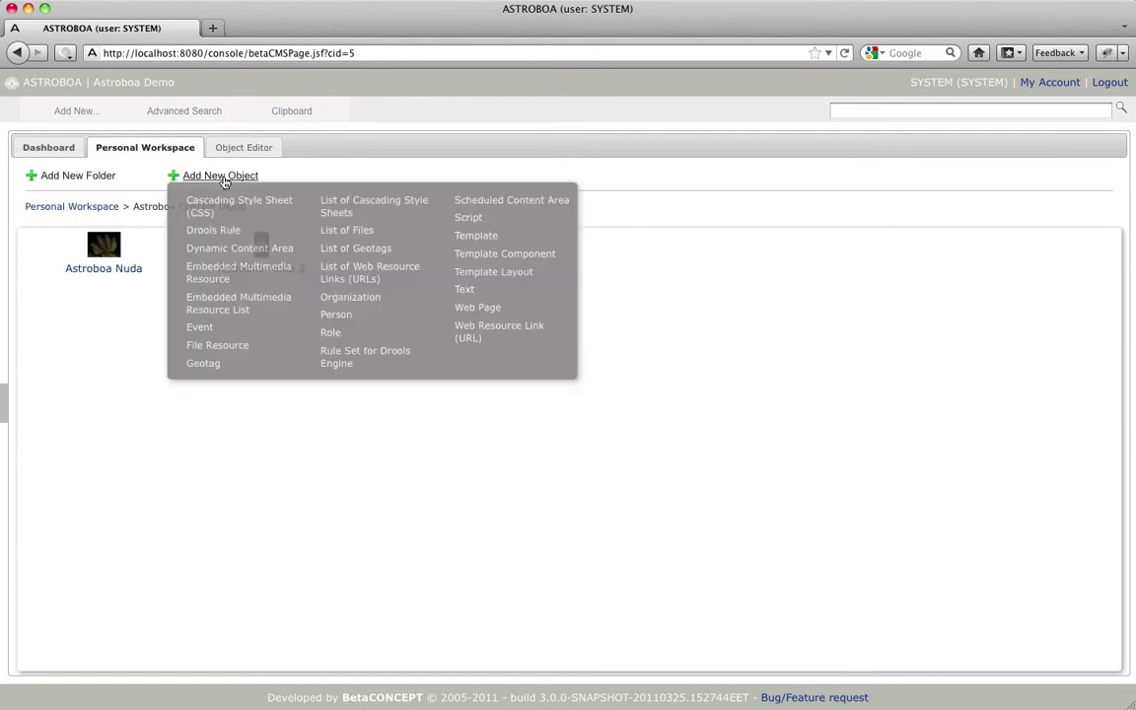
left_click(466, 294)
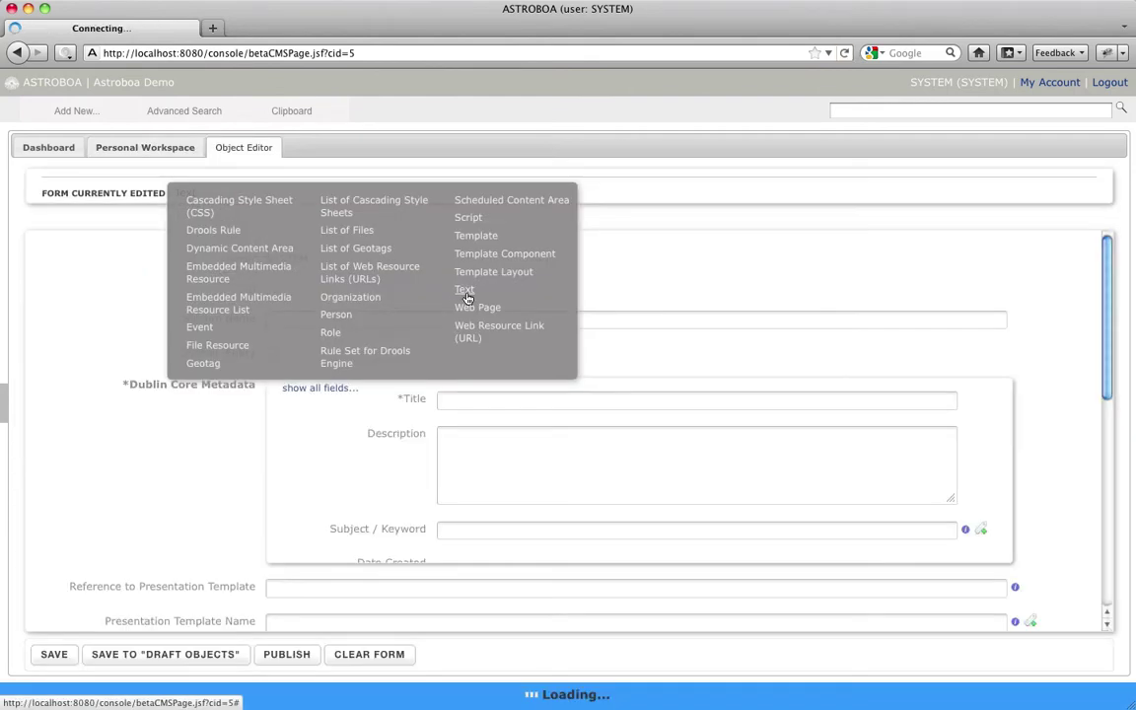
left_click(460, 401)
type("Astroboa - Open Source Semantic Content Platform")
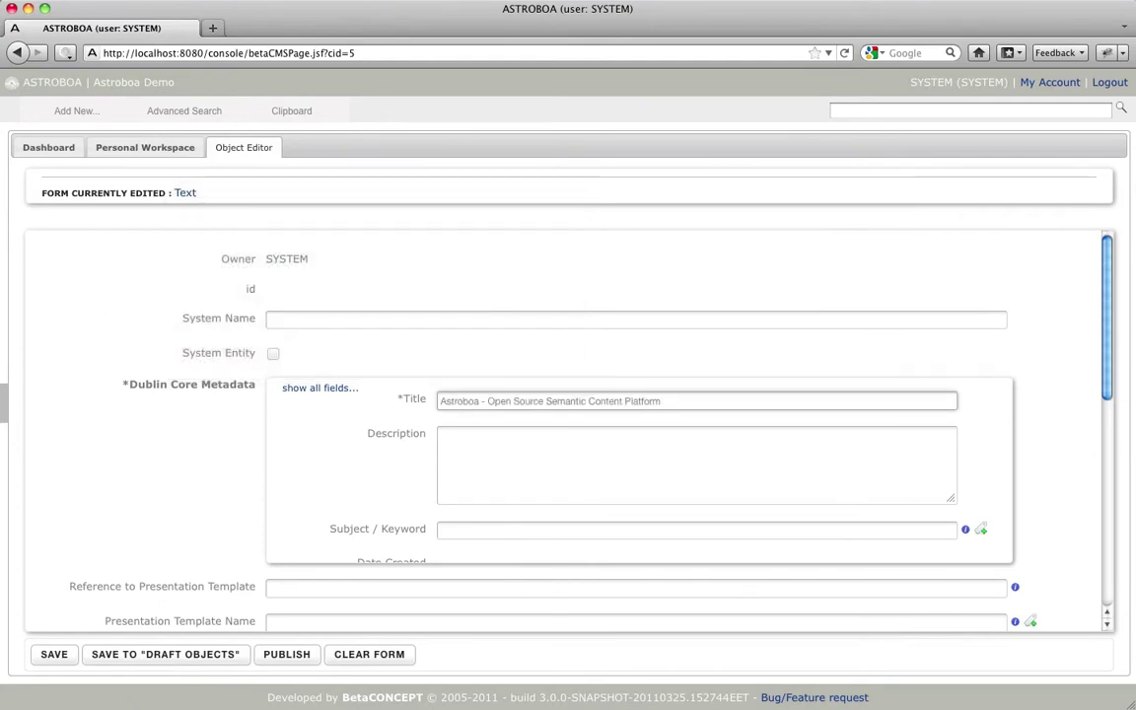
Assign the Open Source topic from the Subject / Keyword taxonomy and the Astroboa topic as subjects of the text object
left_click(462, 533)
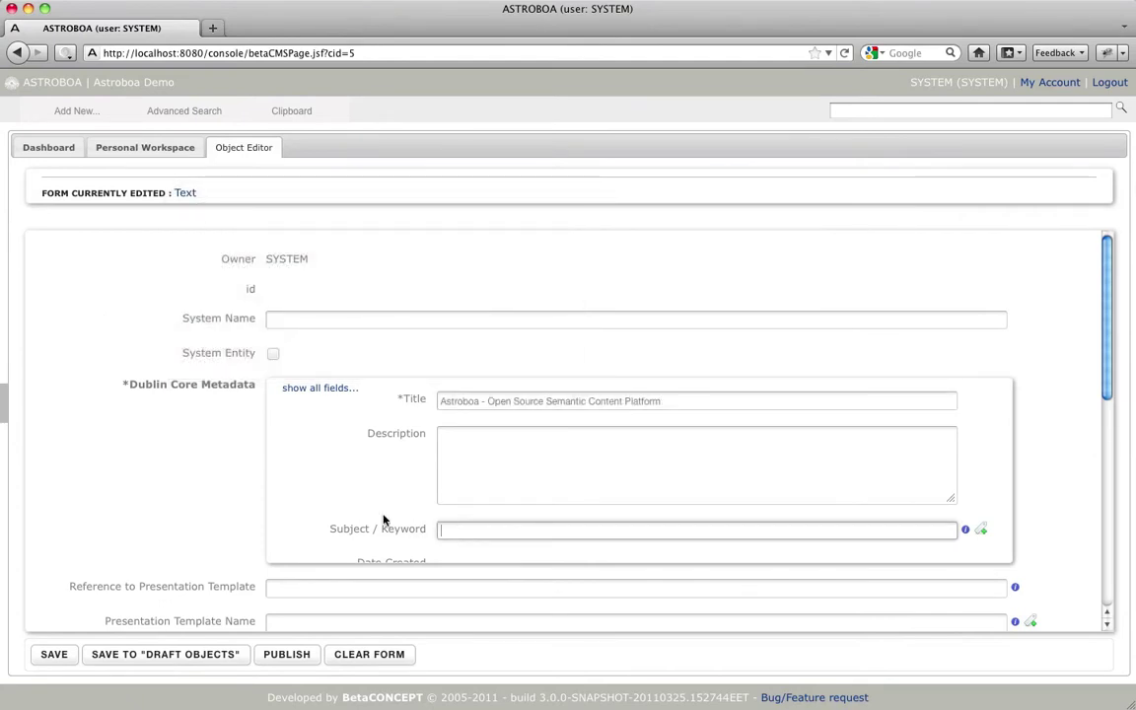
left_click(7, 407)
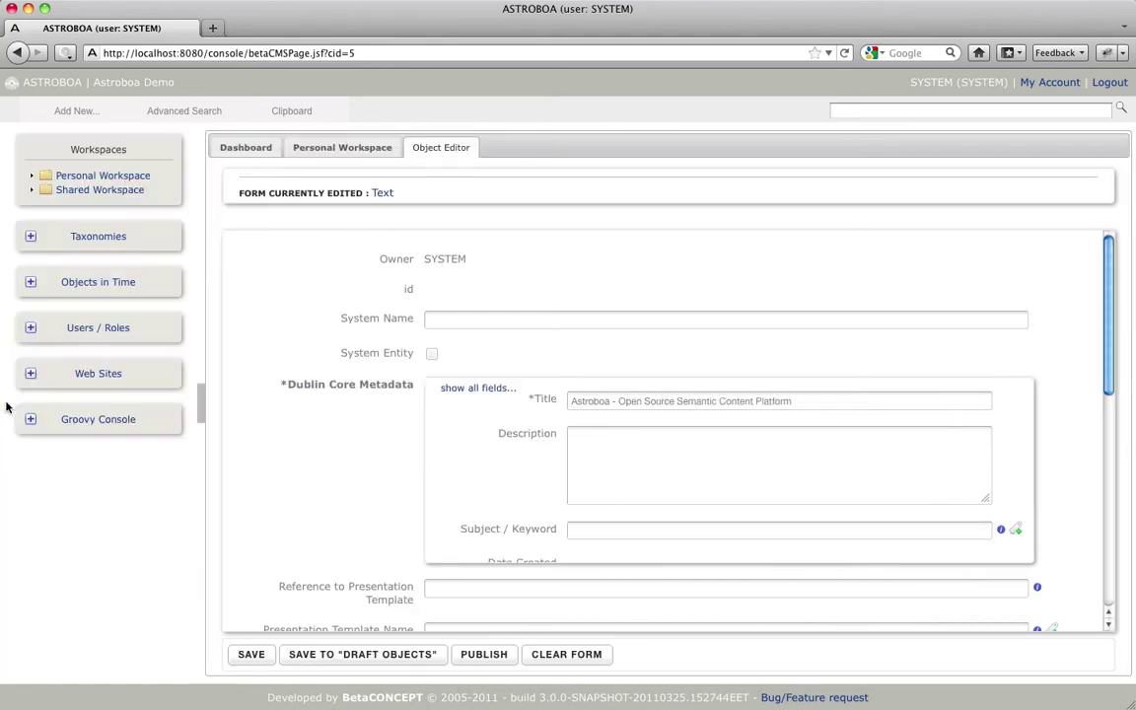
left_click(30, 235)
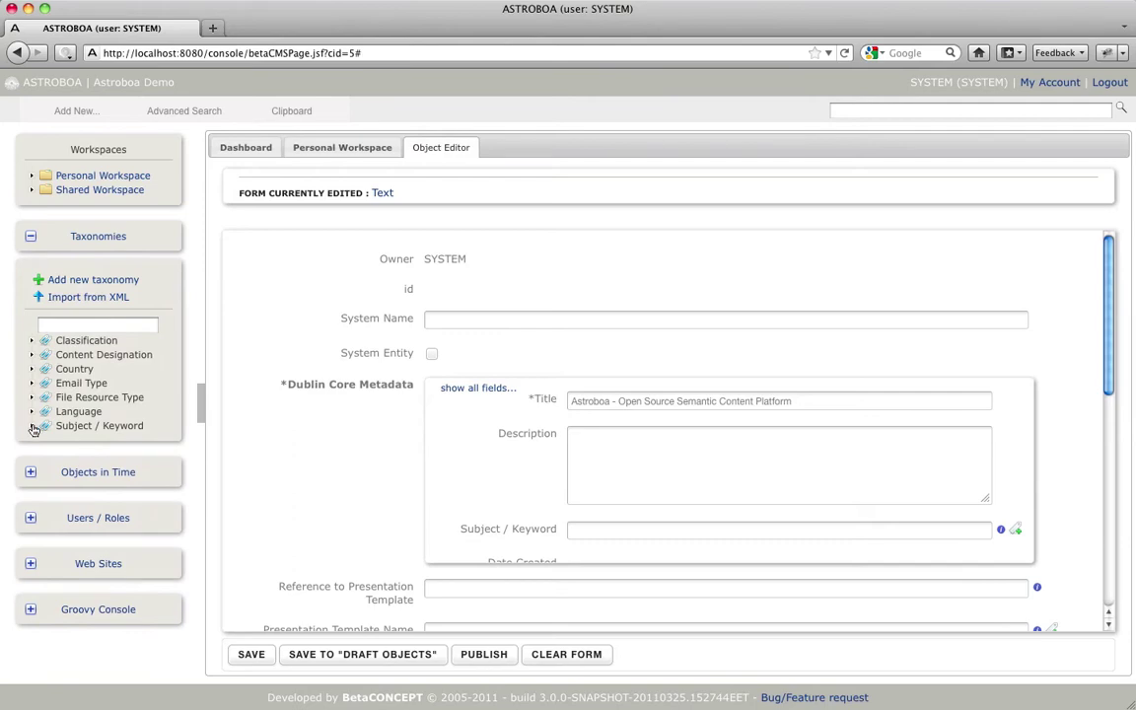
left_click(31, 426)
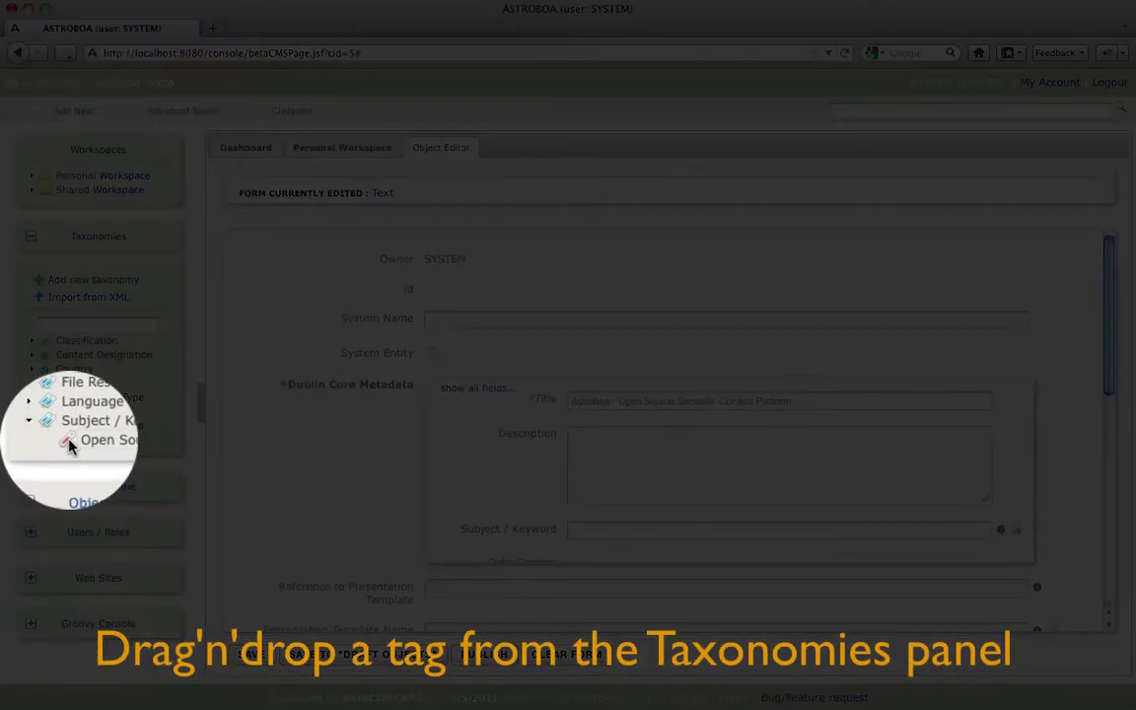
left_click_drag(70, 443, 598, 530)
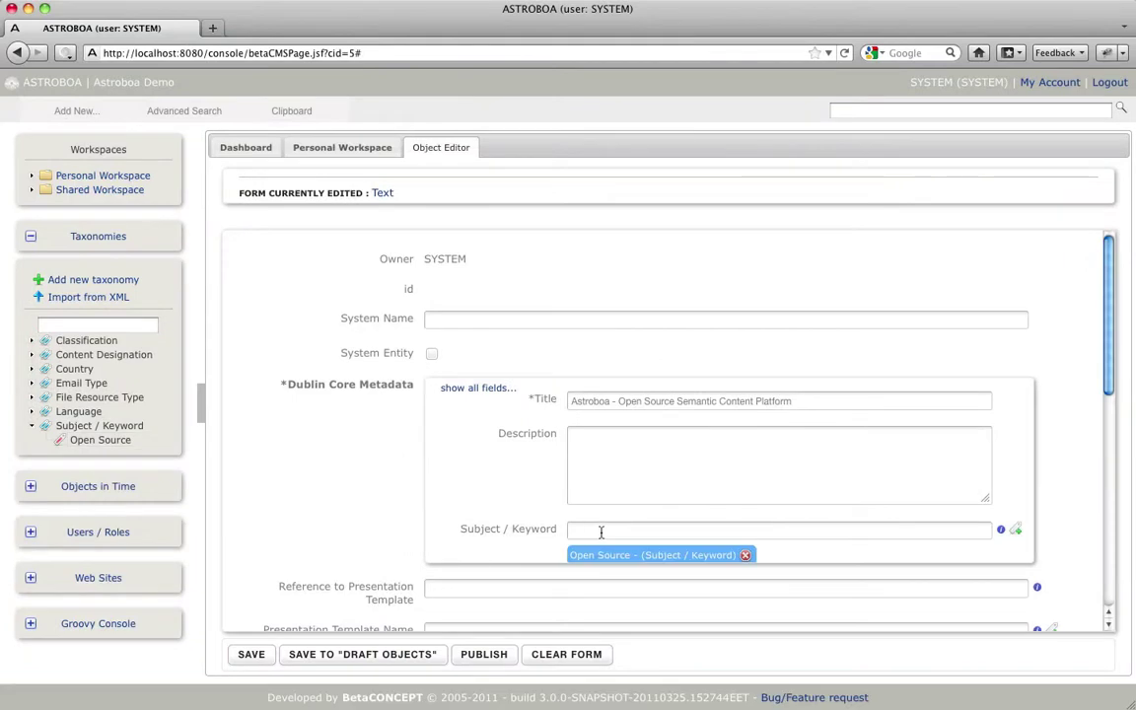
left_click(602, 531)
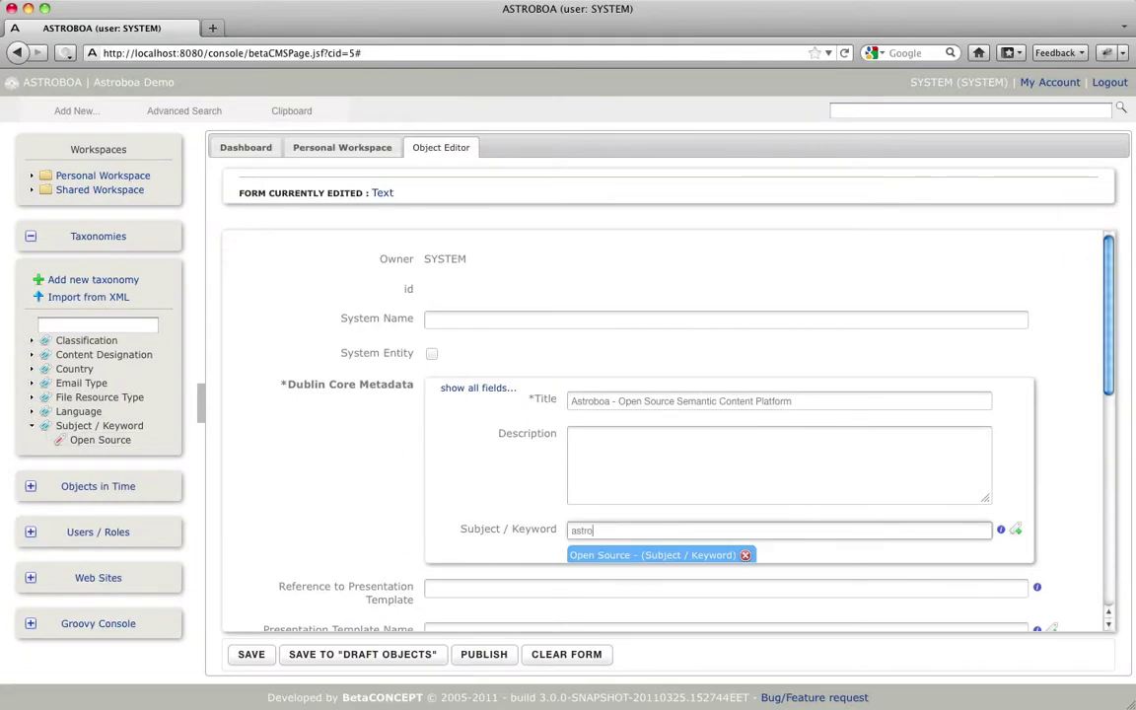
left_click(592, 548)
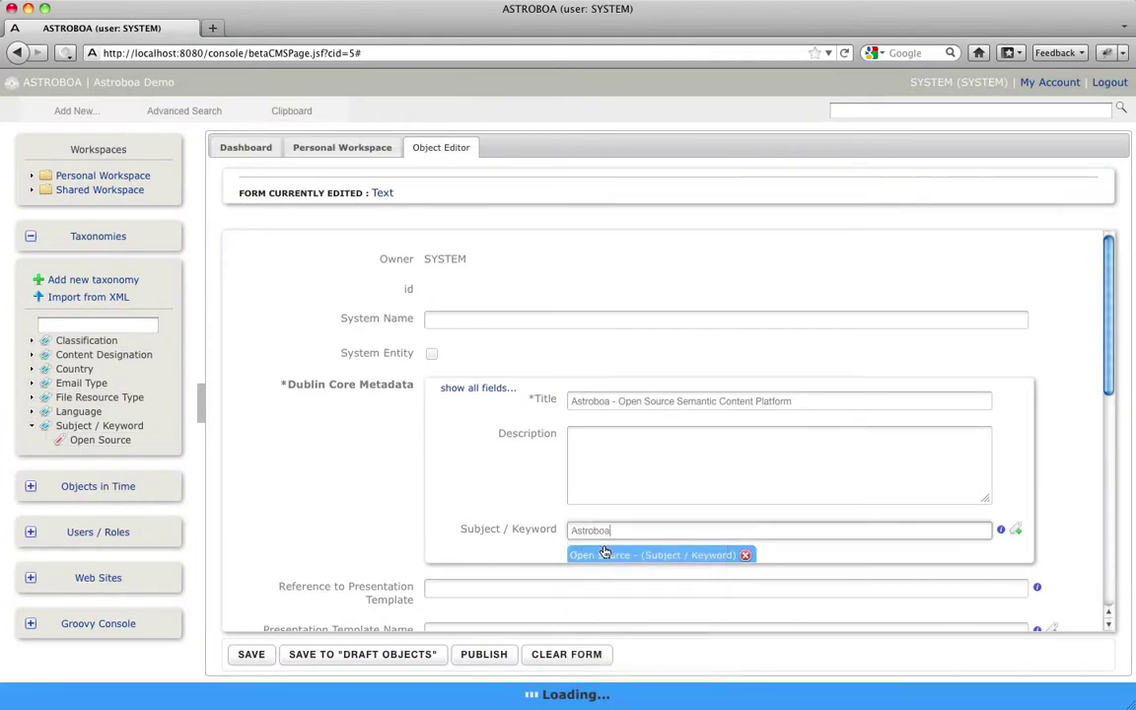
Set the text object's Content Designation to News Item from the Content Designation taxonomy
scroll(313, 493, "down", 3)
scroll(313, 493, "down", 2)
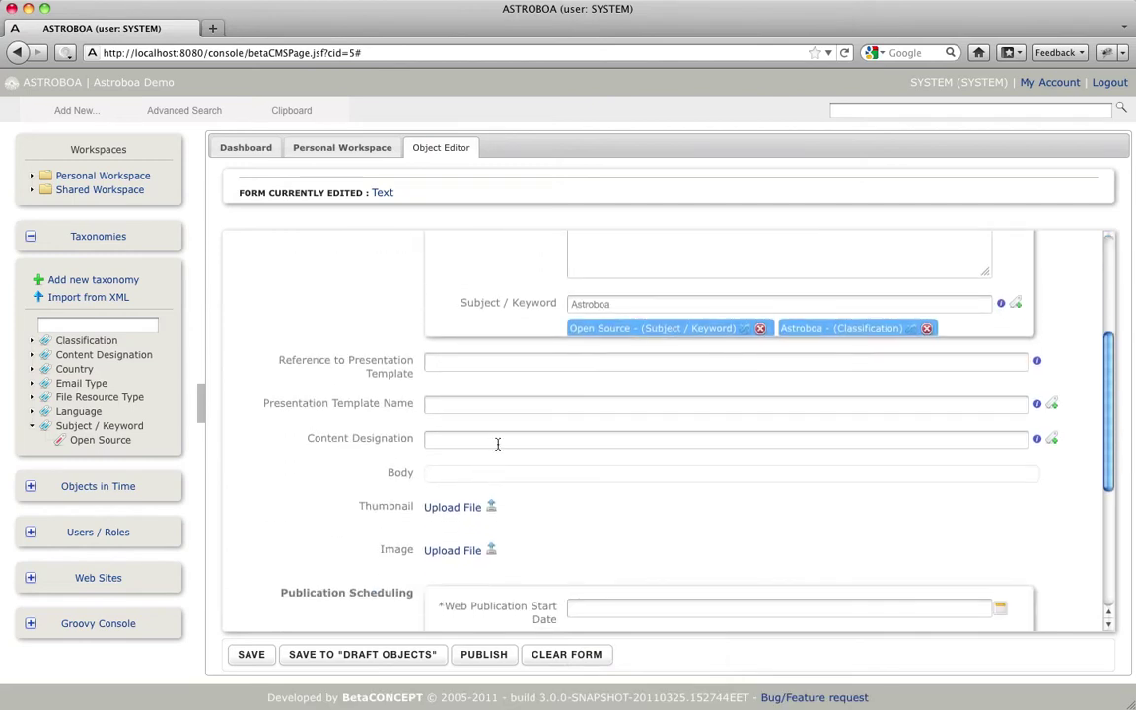
left_click(497, 444)
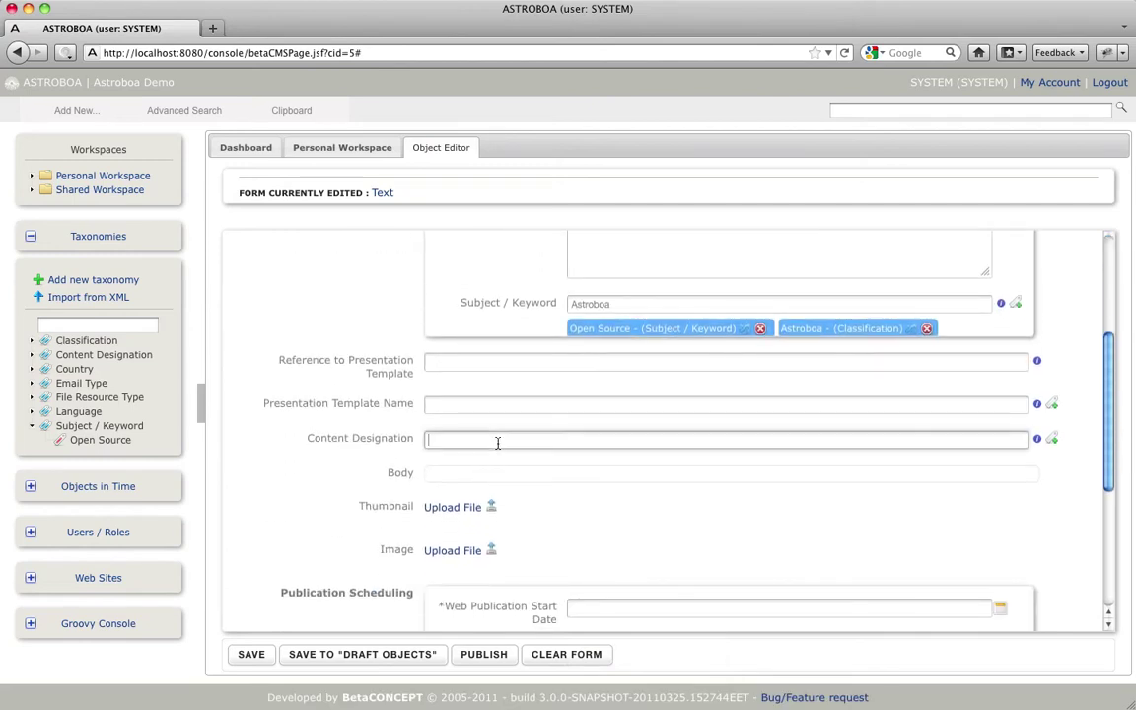
left_click(1052, 441)
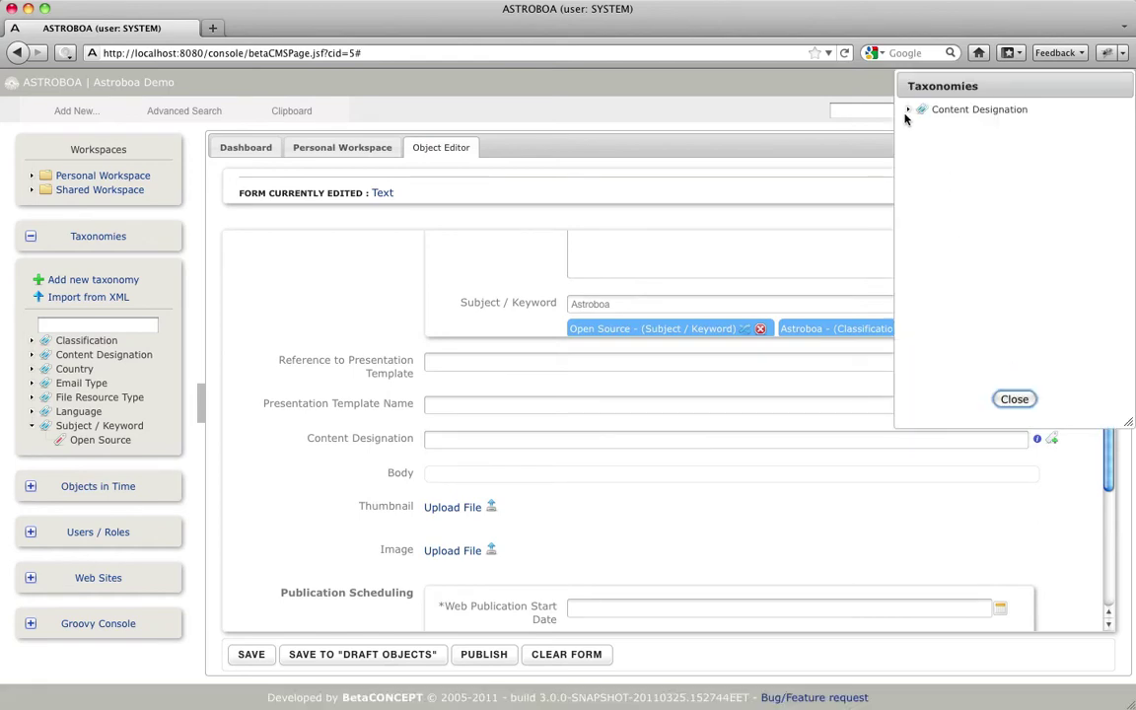
left_click(908, 109)
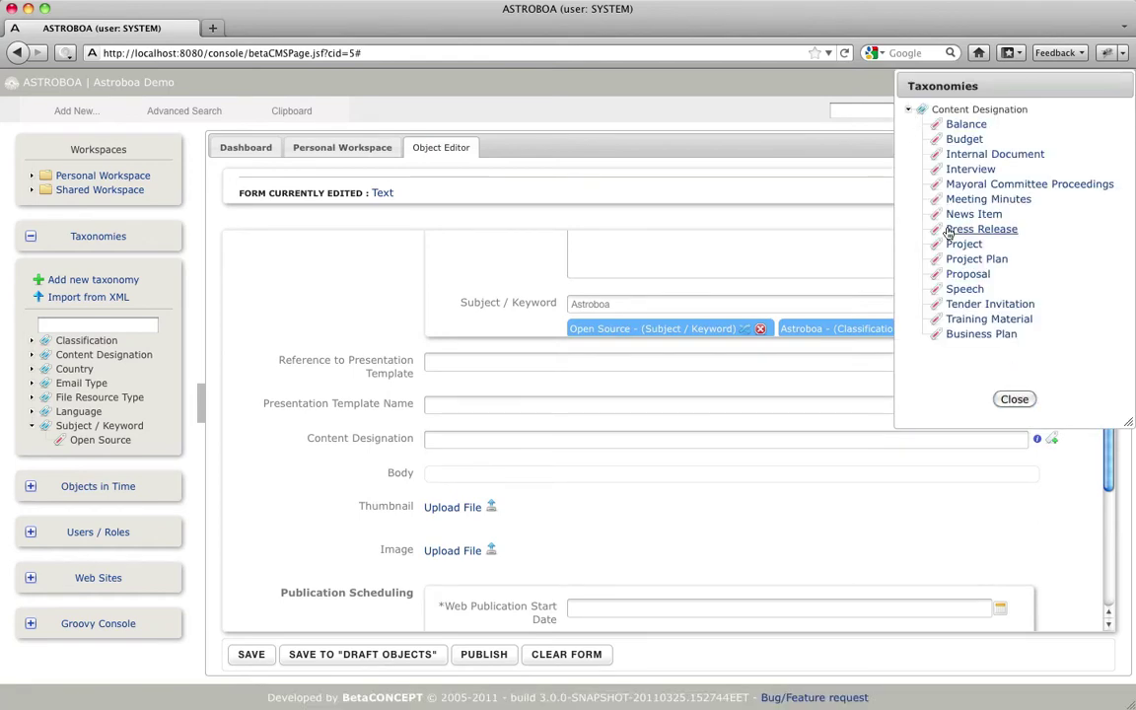
left_click_drag(951, 214, 557, 437)
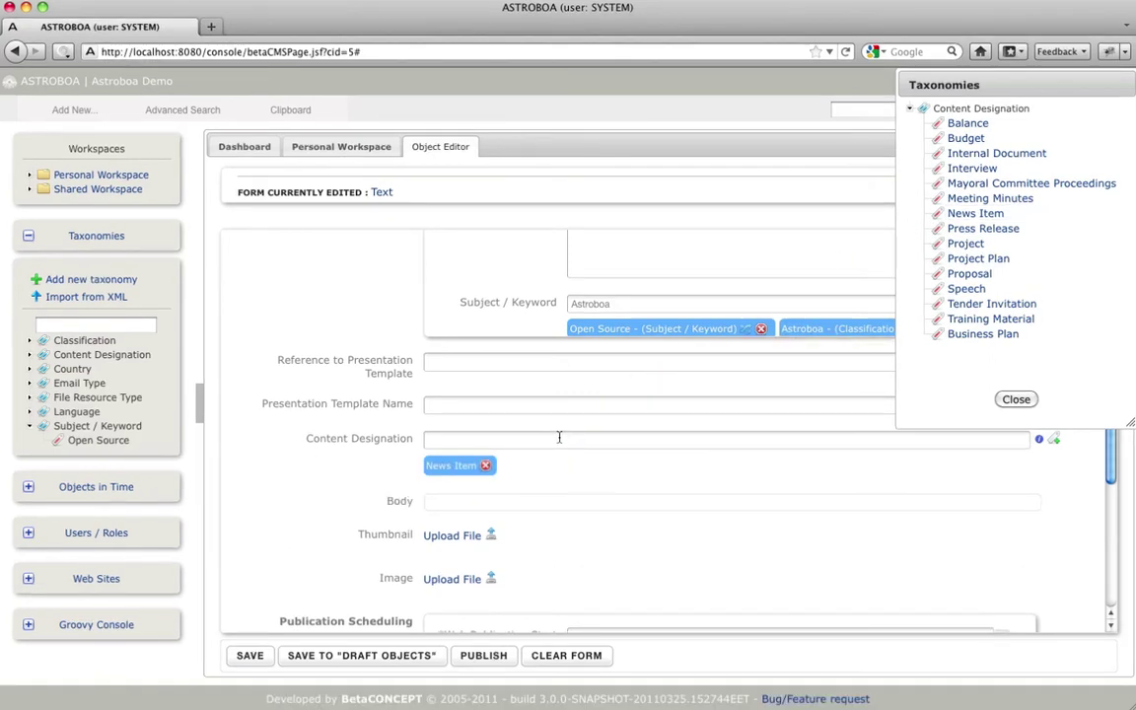
left_click(1016, 399)
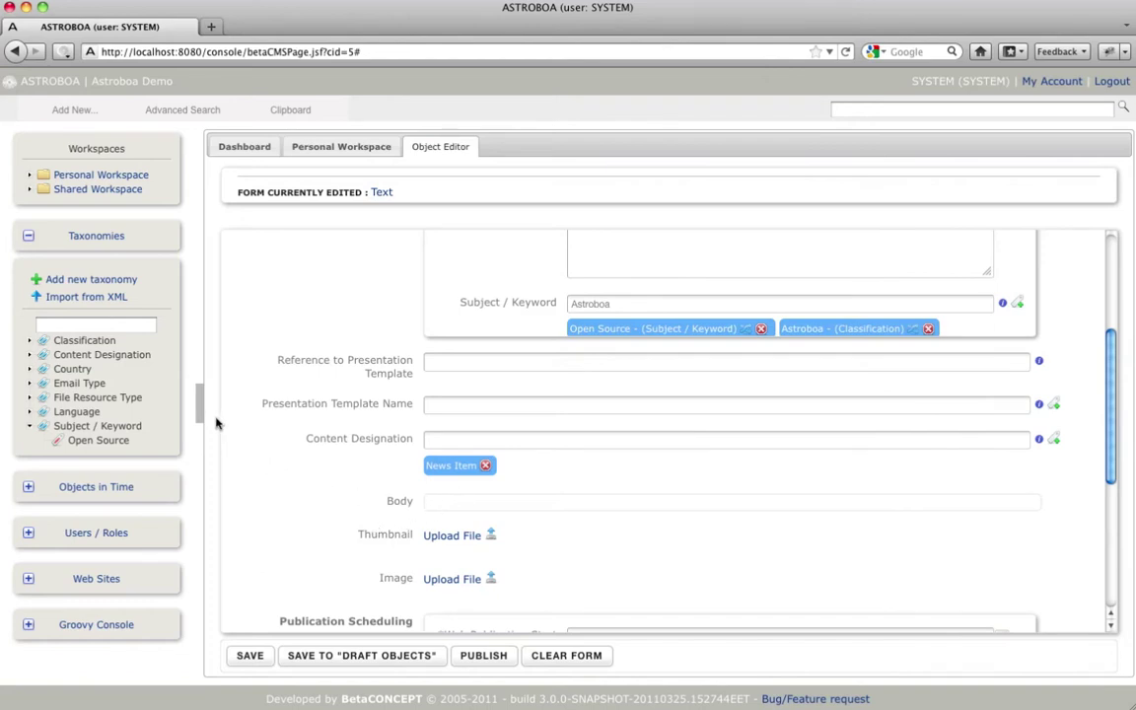
Collapse the workspace and taxonomy sidebar, and open the HTML editor for the text object's Body in maximized view
left_click(197, 392)
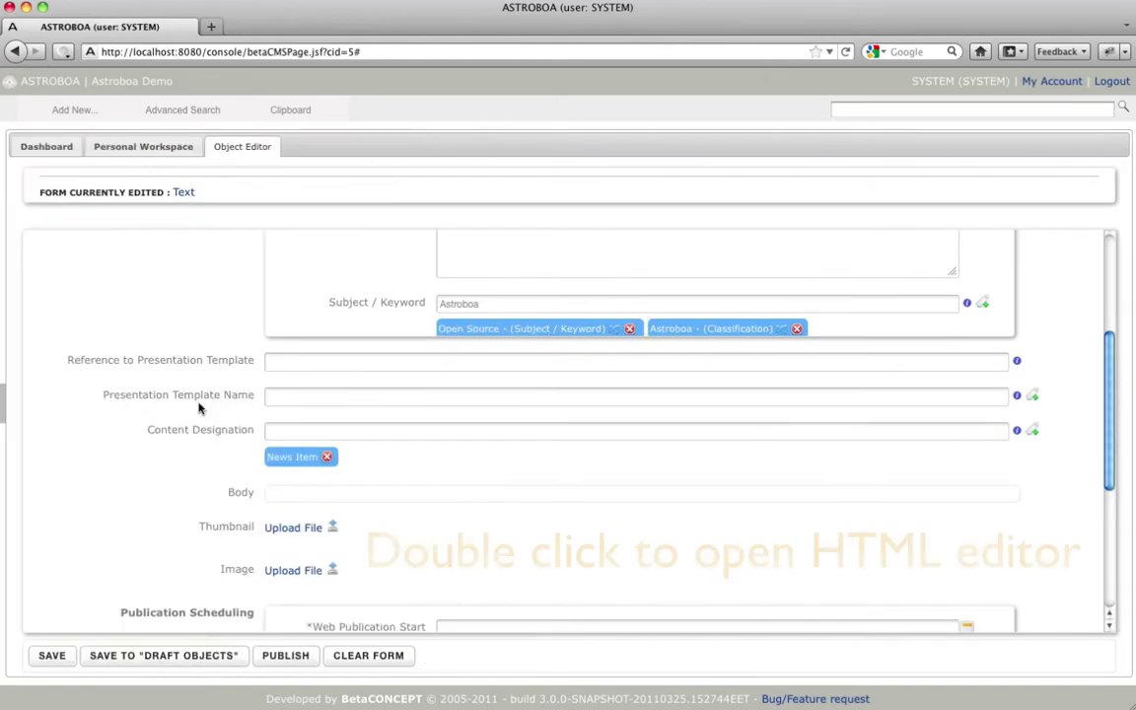
double_click(319, 498)
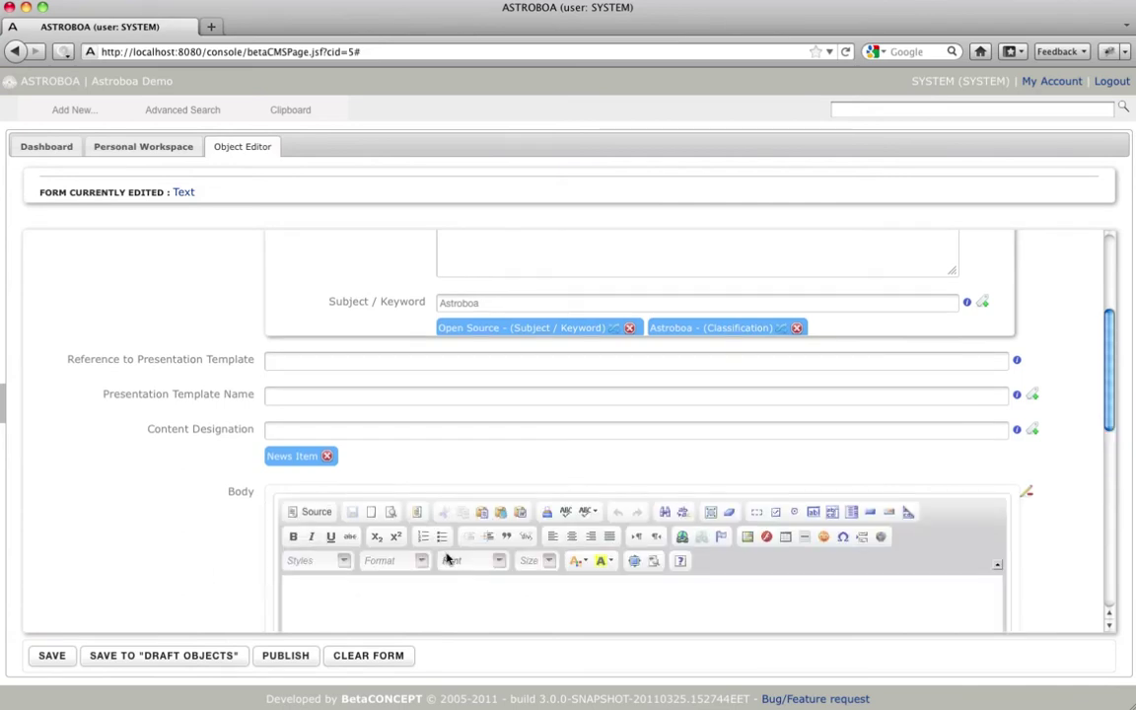
scroll(540, 555, "down", 2)
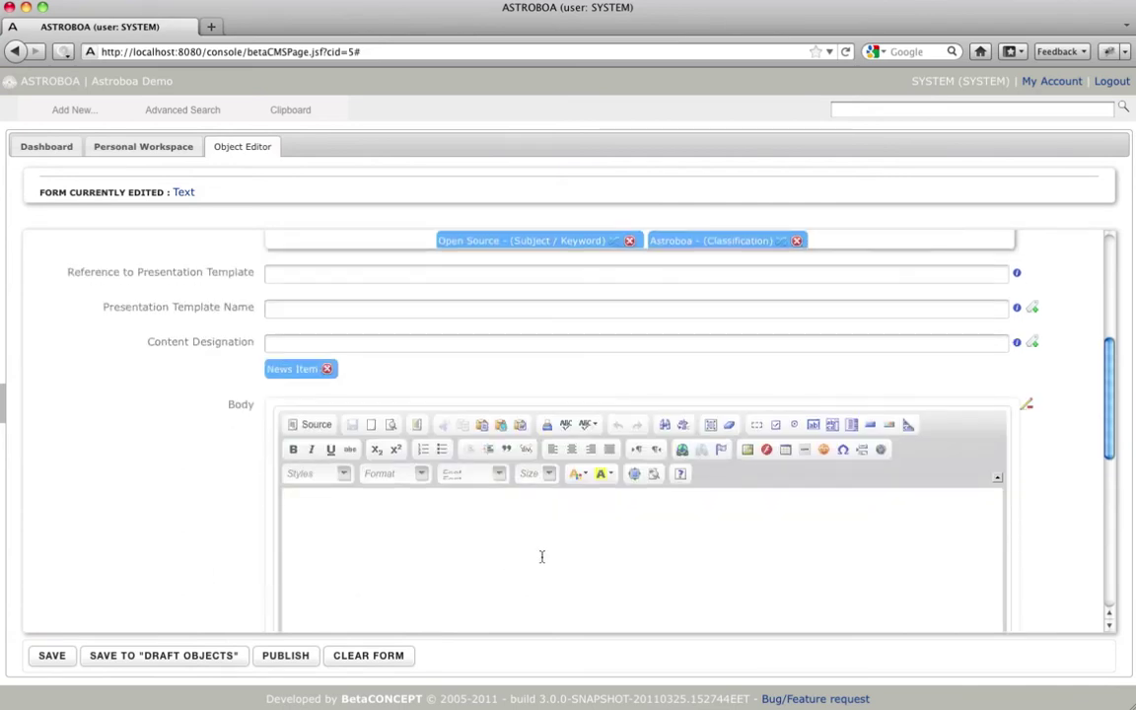
left_click(634, 474)
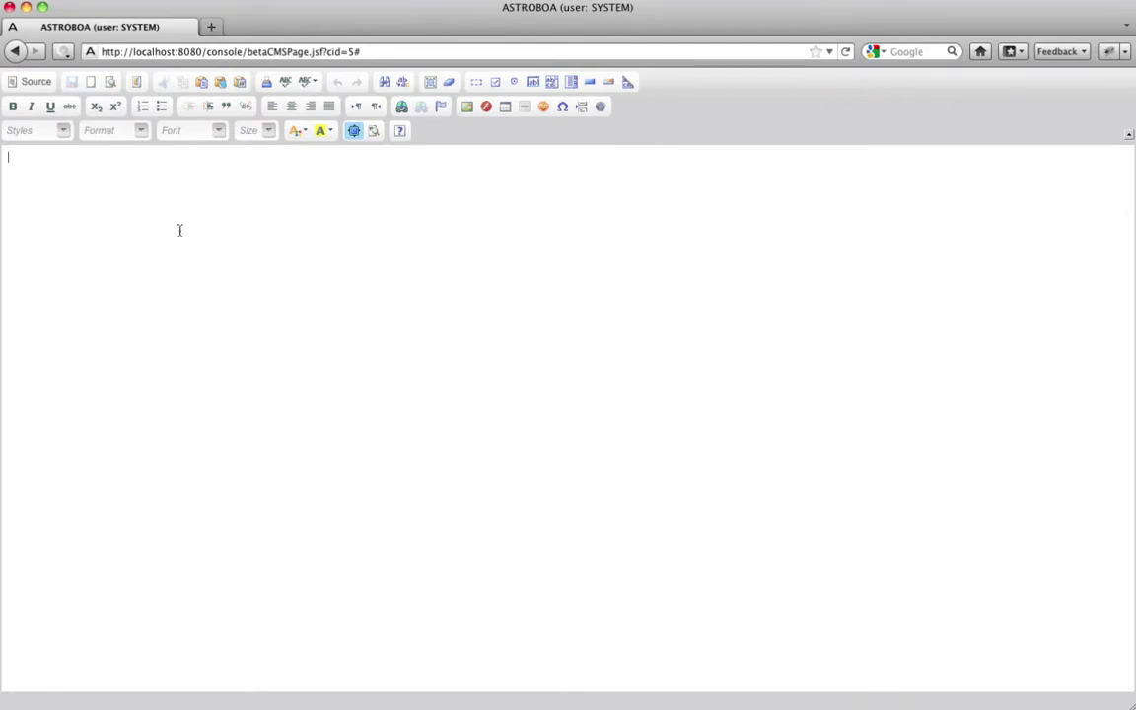
Write, with the first word bold: 'Astroboa (formerly known as BetaCMS) combines the features of the Enterprise Content Management Systems with the flexibility of noSQL content repositories'
type("Astroboa (formerly known as BetaCMS) combines the features of the Enterprise Content Management Systems with the flexibility of noSQL content repositories")
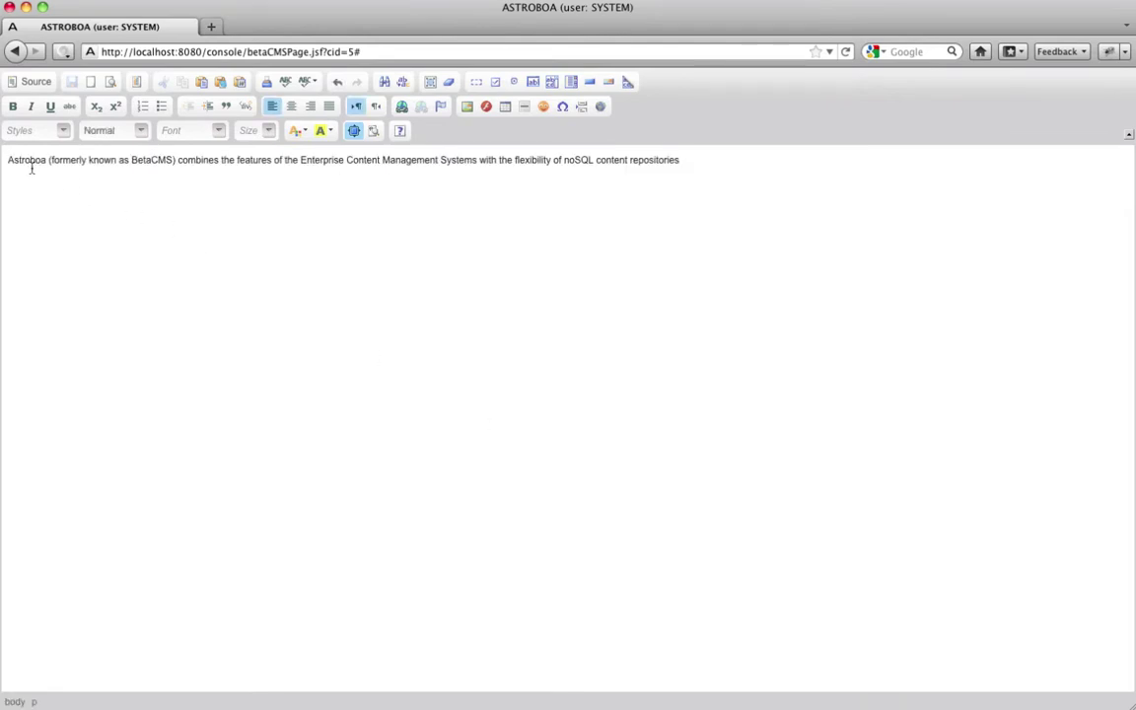
double_click(30, 161)
left_click(13, 107)
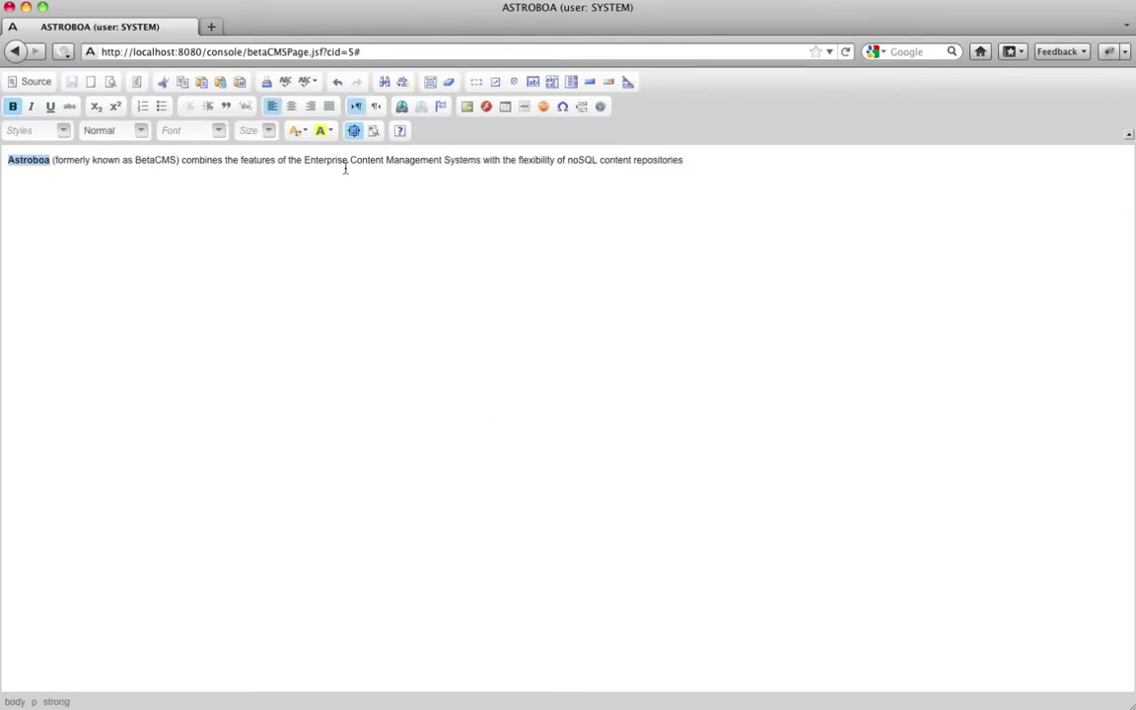
left_click(402, 109)
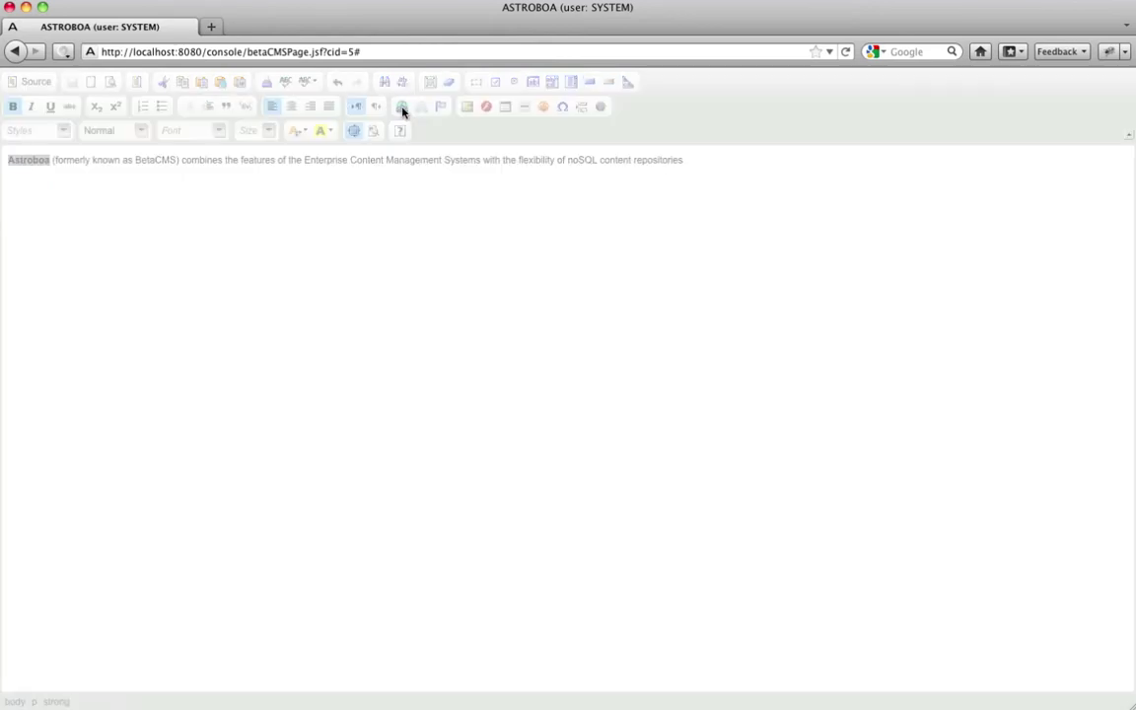
left_click(520, 379)
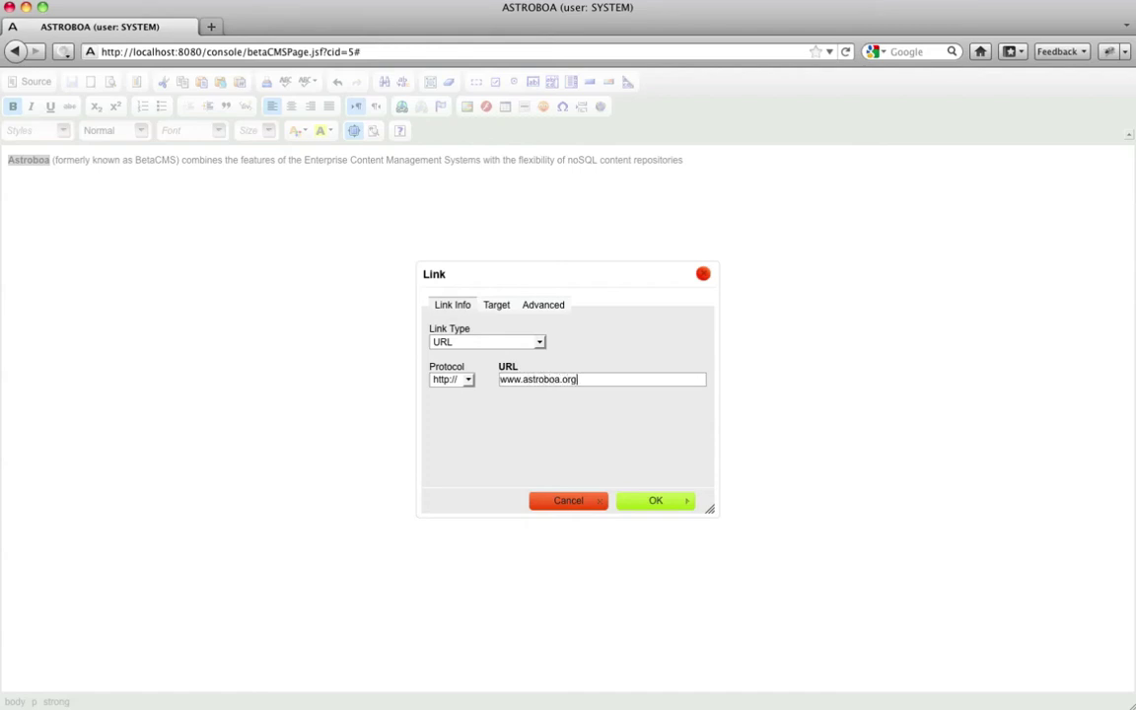
left_click(652, 502)
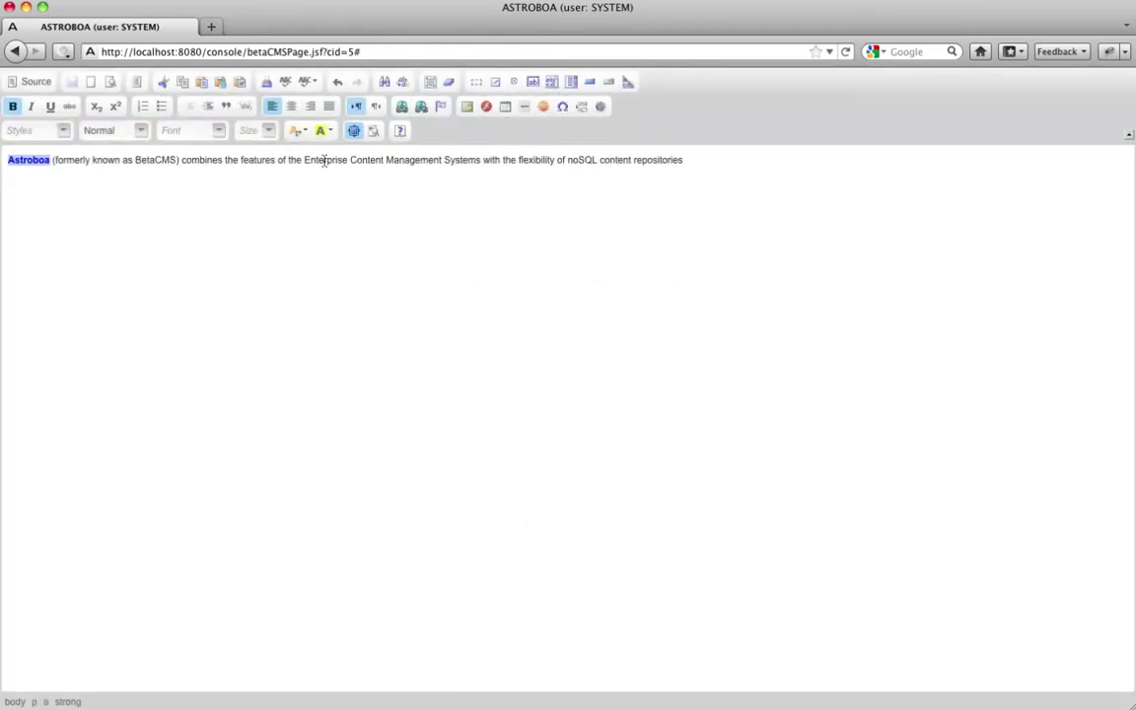
left_click(354, 130)
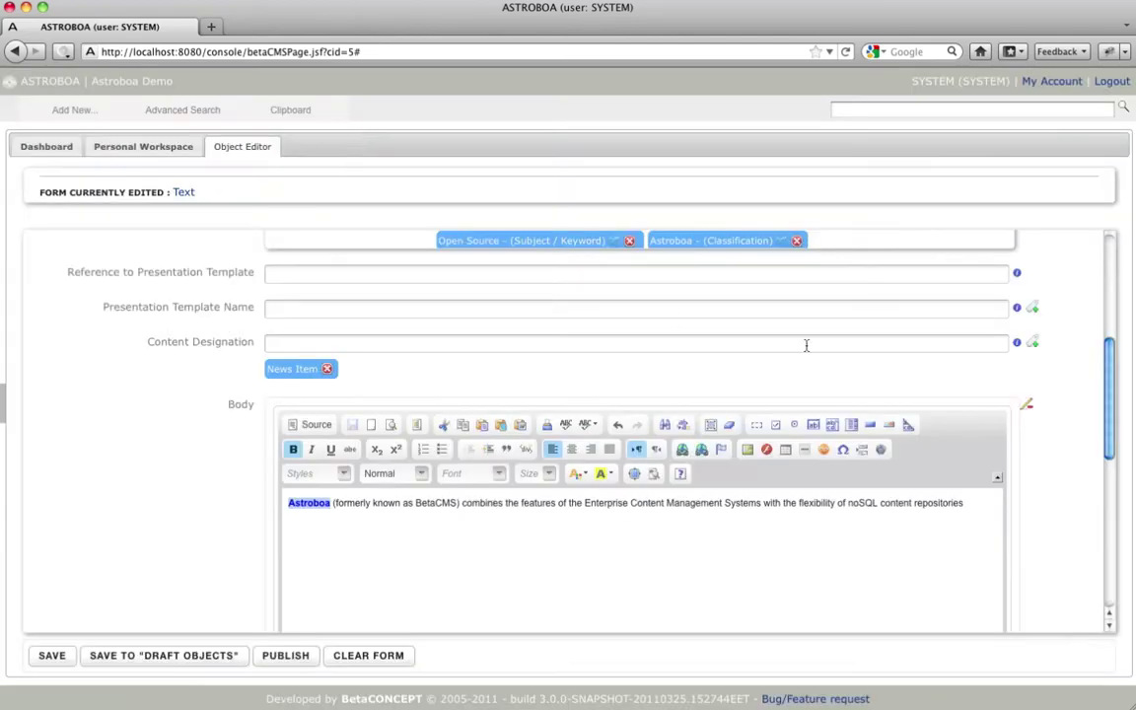
left_click(1025, 405)
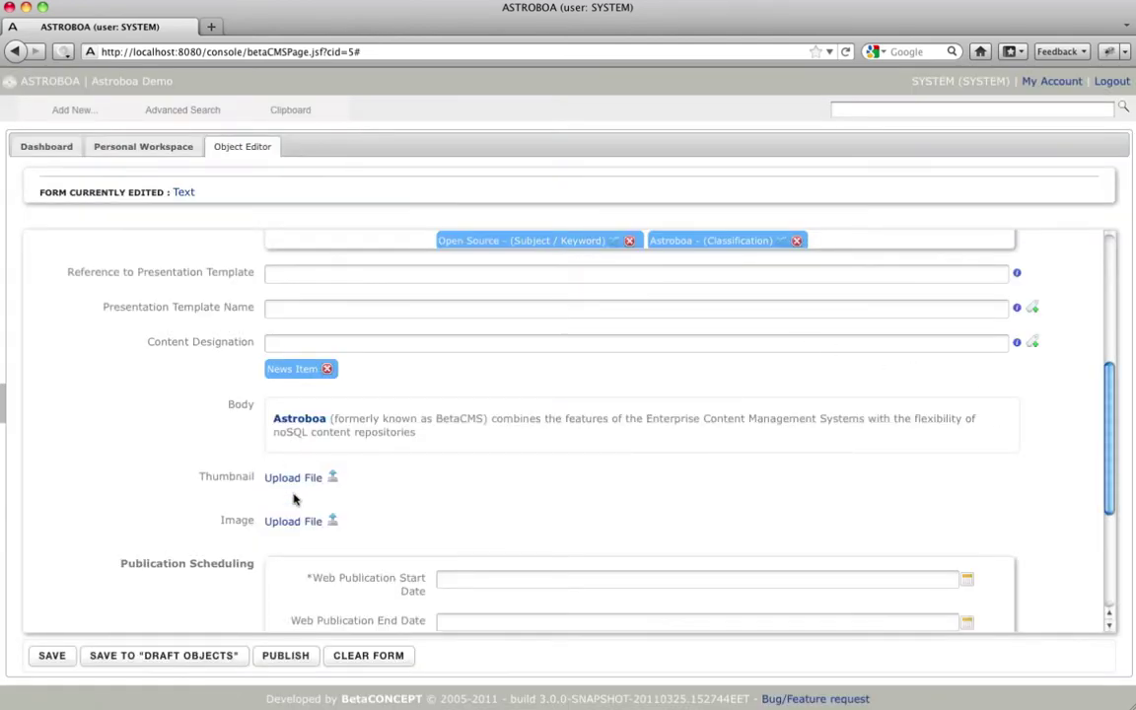
Upload astroboa_logo.png from the astroboa-demo folder as the text object's Image
left_click(294, 524)
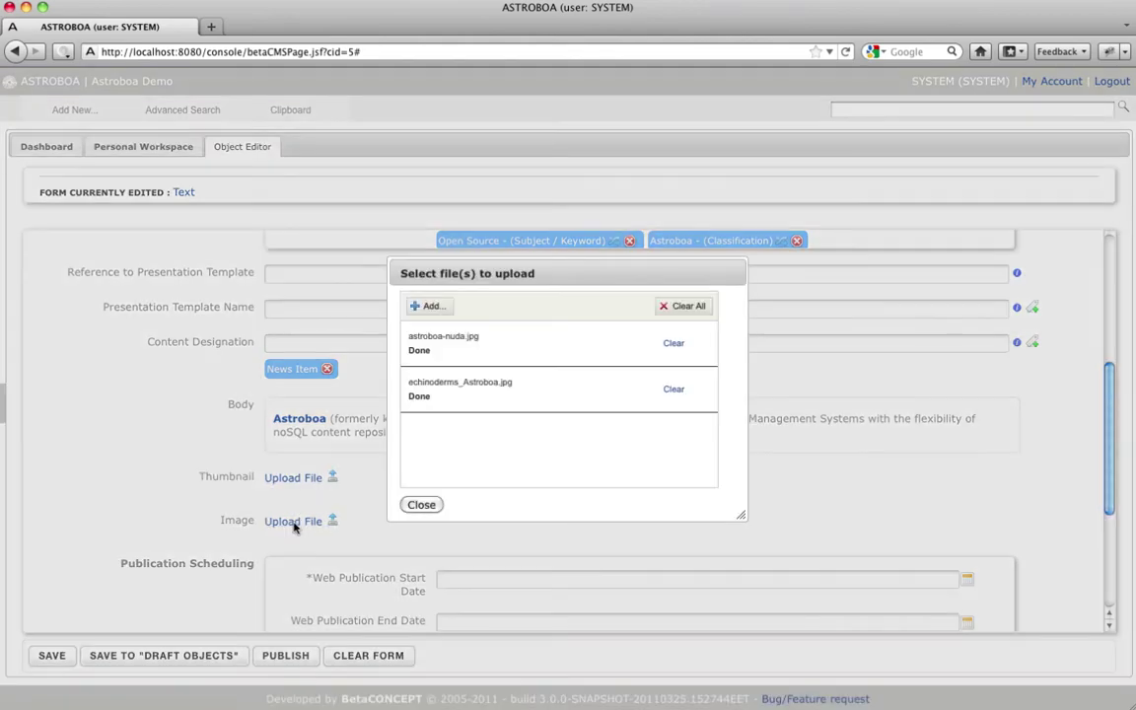
left_click(428, 305)
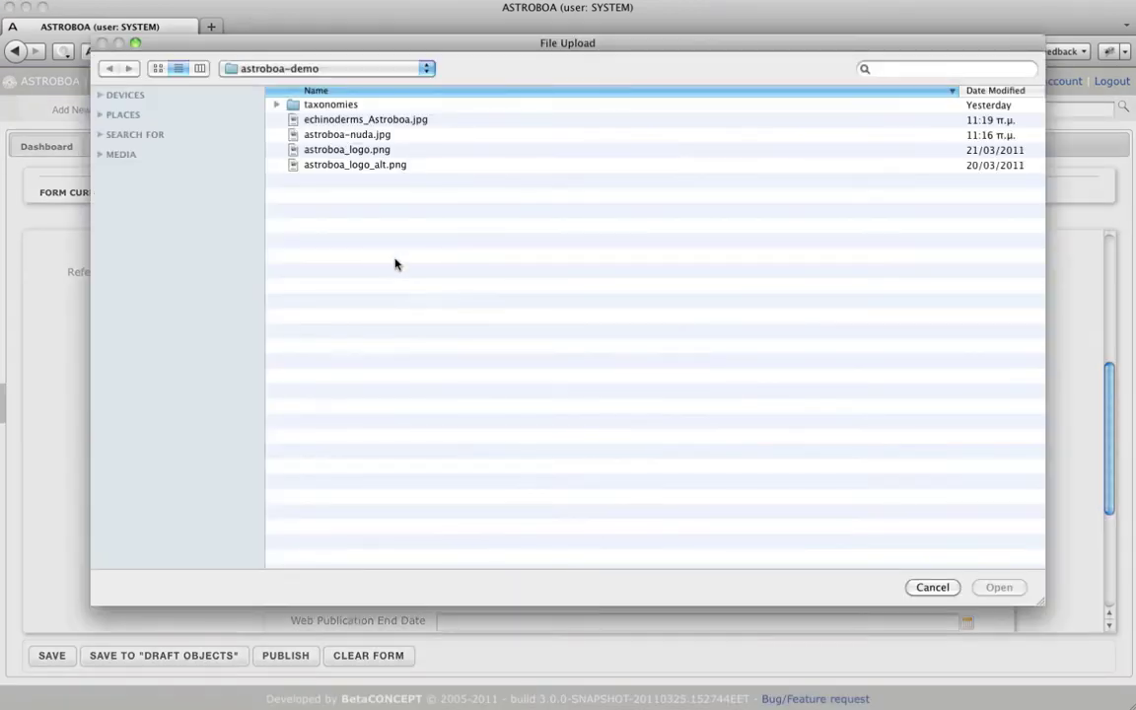
left_click(352, 155)
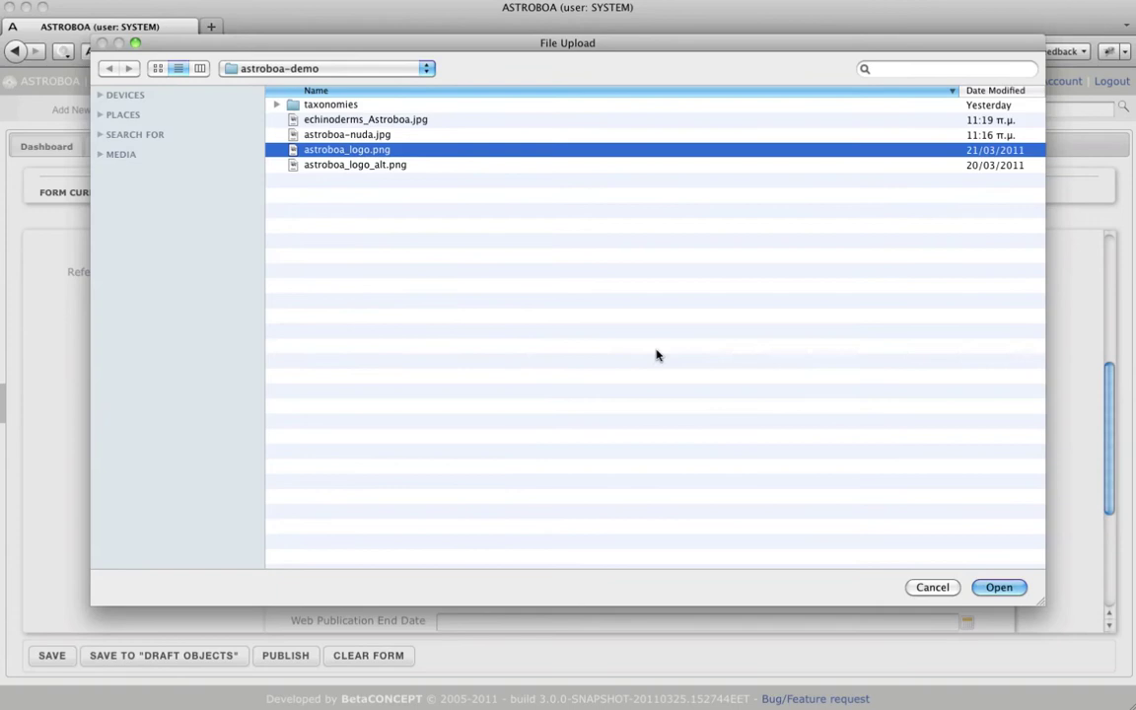
left_click(992, 587)
left_click(421, 507)
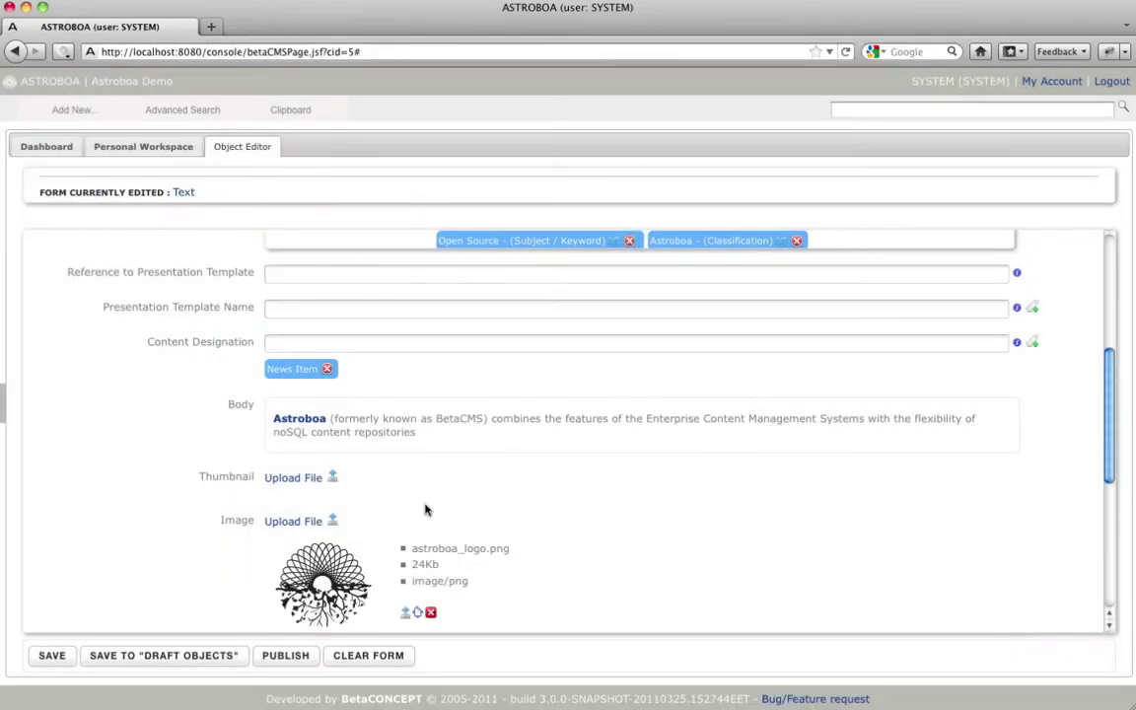
Generate the text object's thumbnail from the uploaded logo image and publish the object
scroll(226, 493, "down", 3)
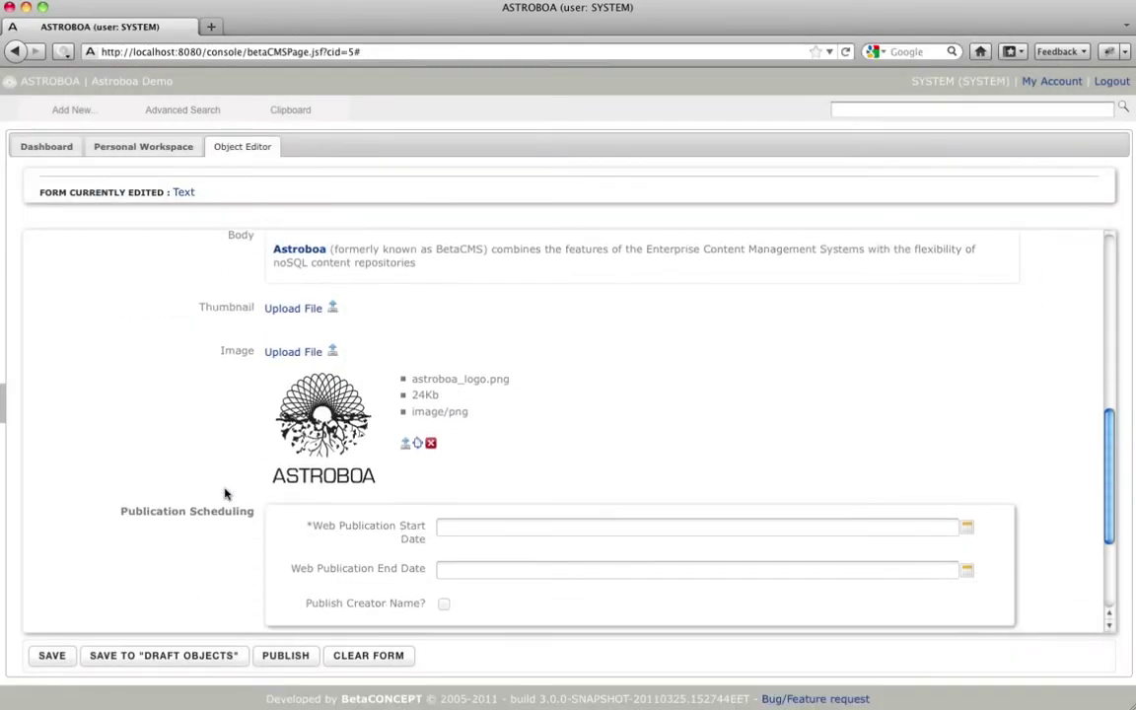
left_click(419, 446)
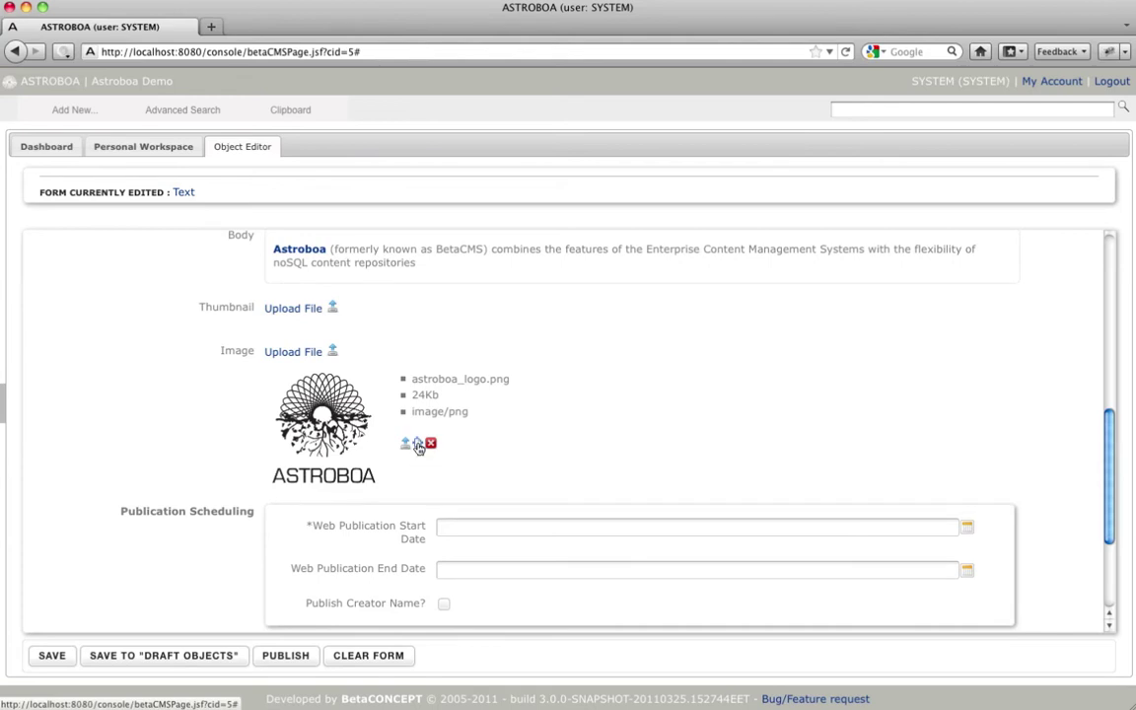
scroll(201, 404, "down", 5)
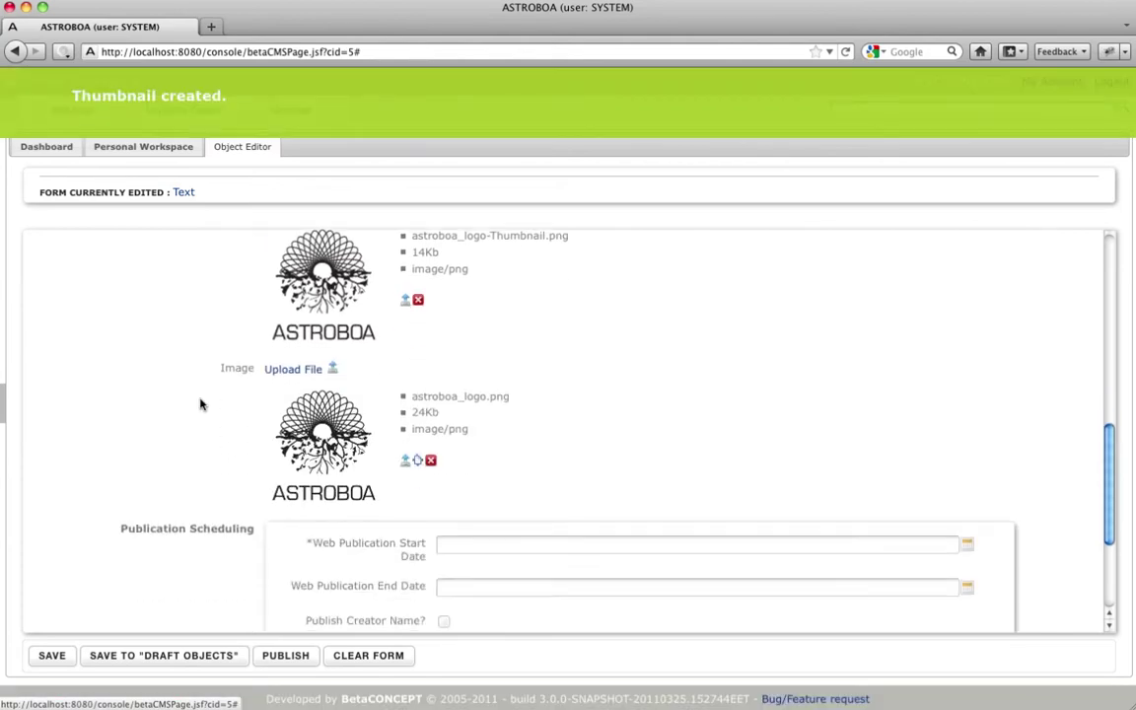
scroll(198, 404, "down", 1)
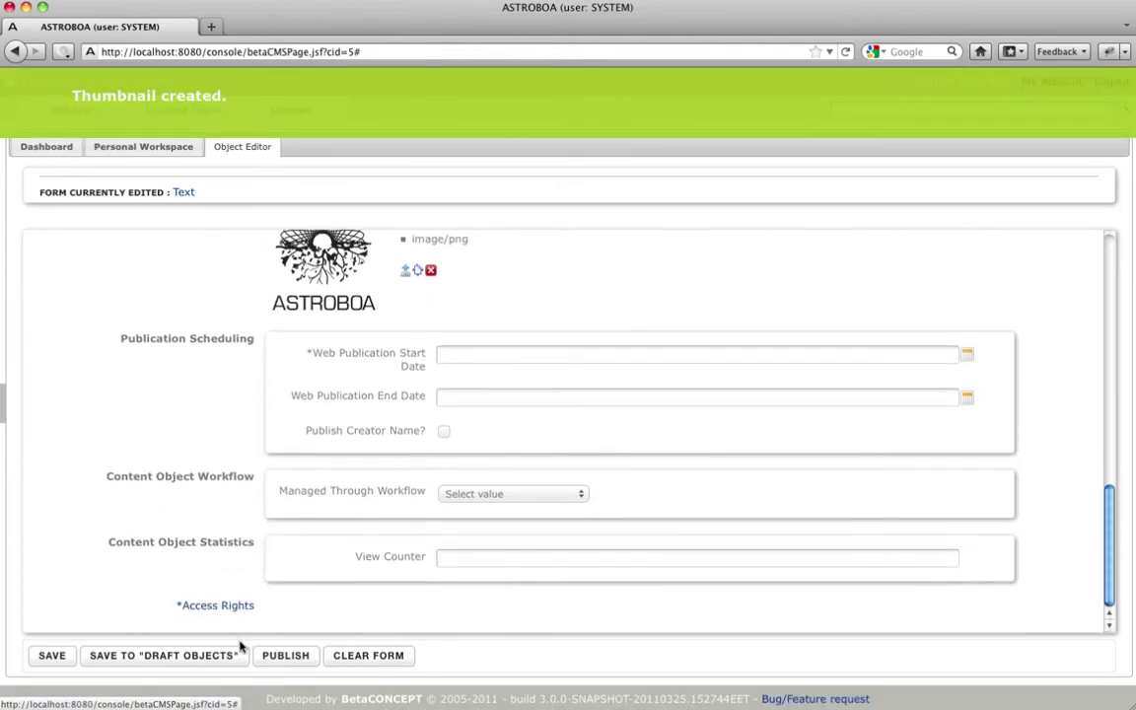
left_click(286, 656)
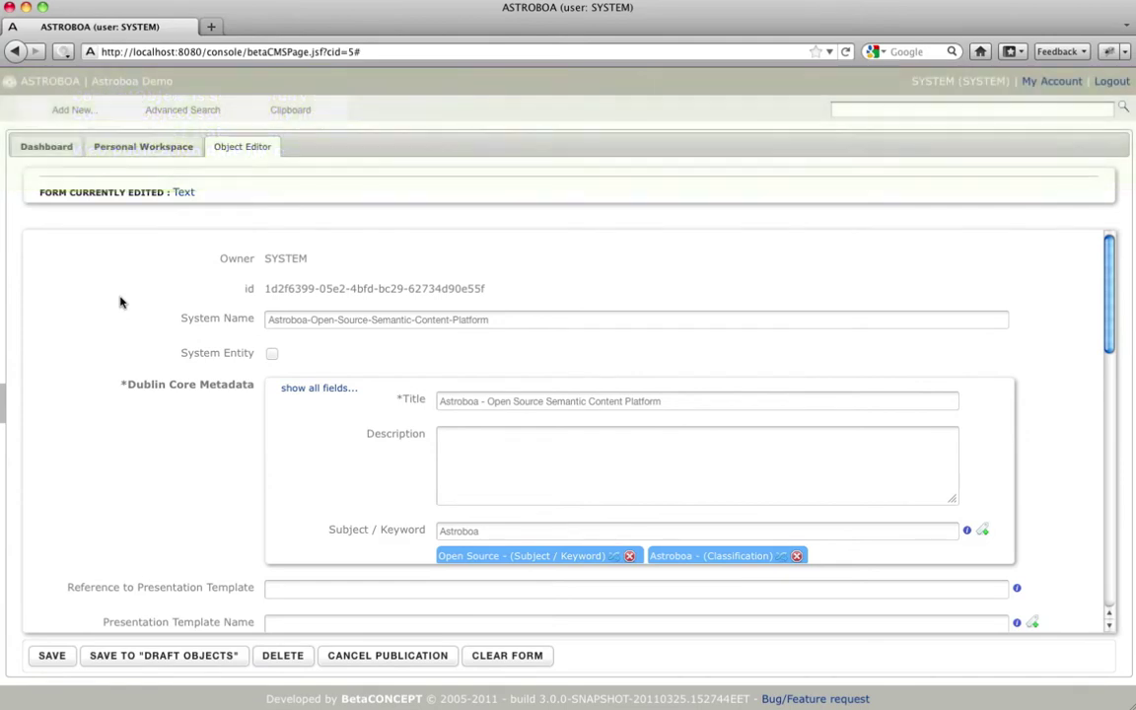
Check the personal workspace, and examine the dashboard widget for published objects recently added or modified
left_click(121, 146)
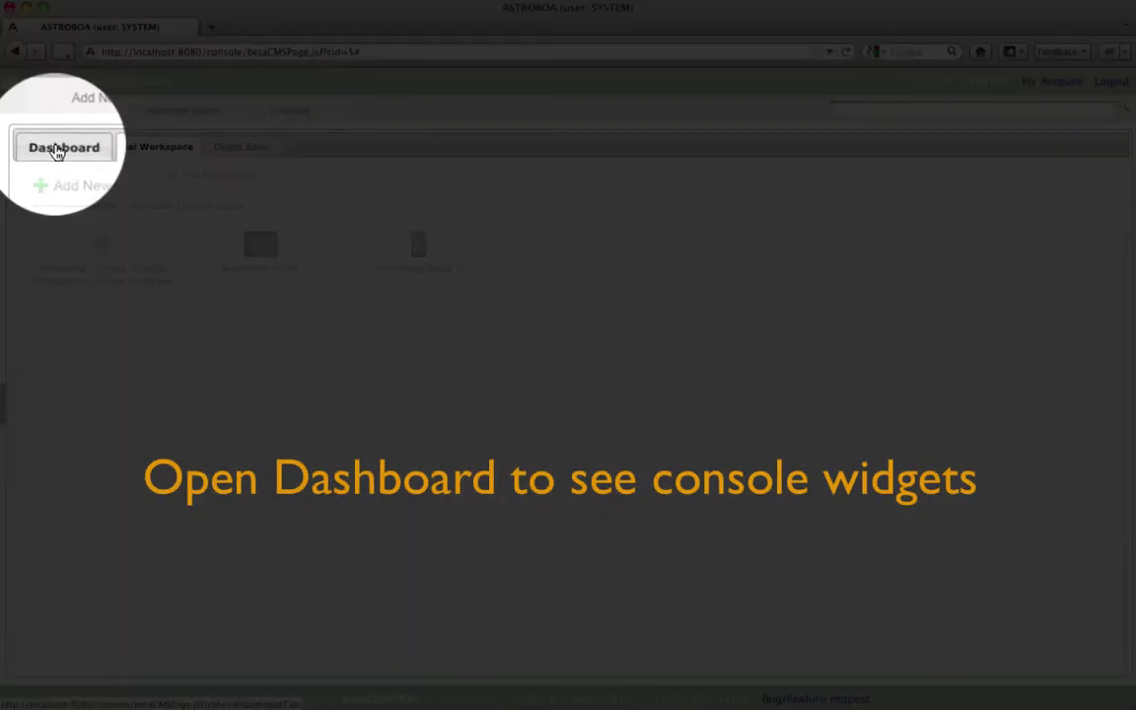
left_click(43, 146)
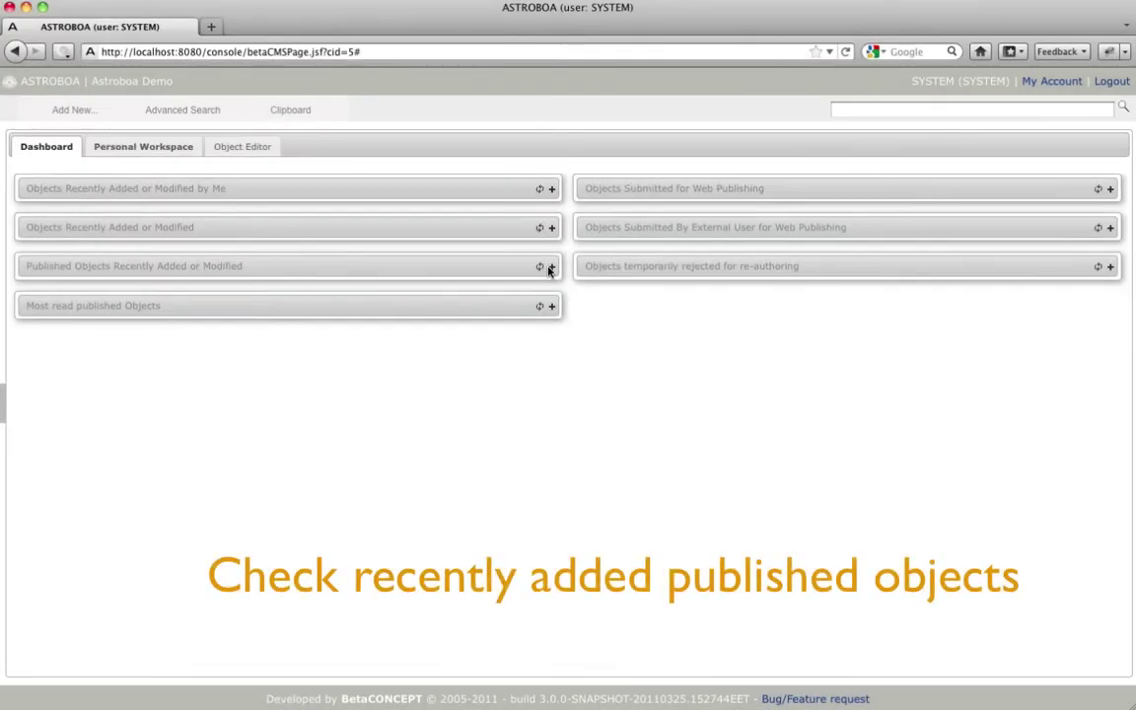
left_click(552, 267)
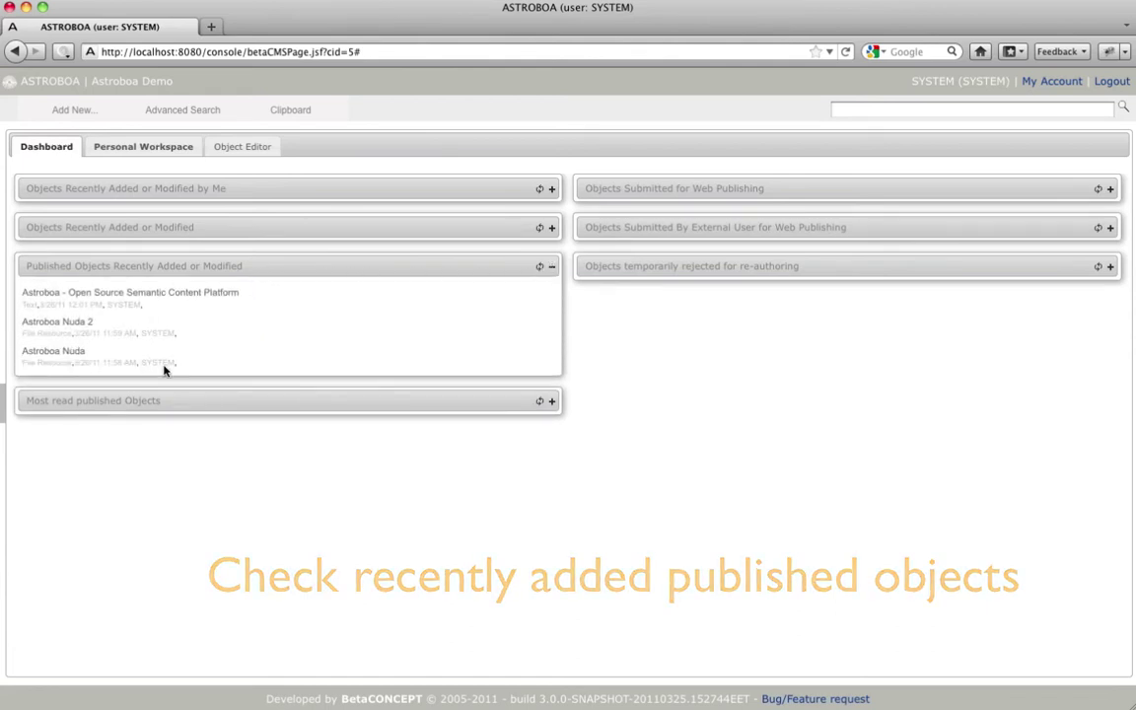
Restore the sidebar and browse Objects in Time for Text objects created in 2011, March, day 26
left_click(5, 424)
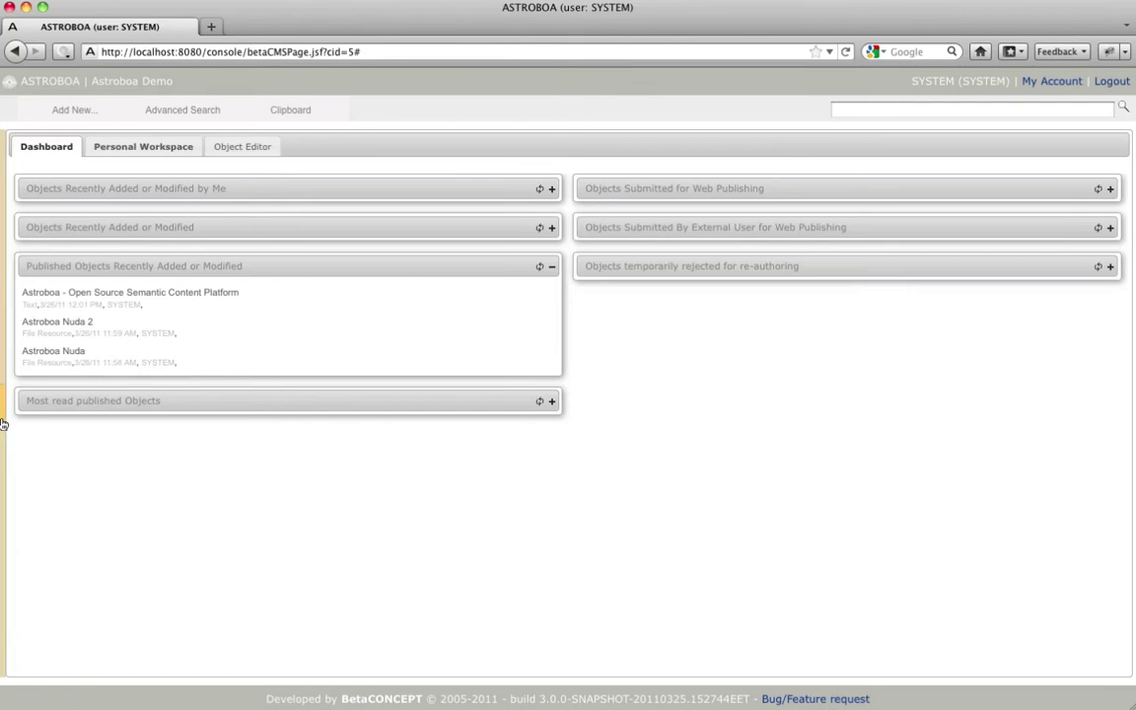
left_click(29, 236)
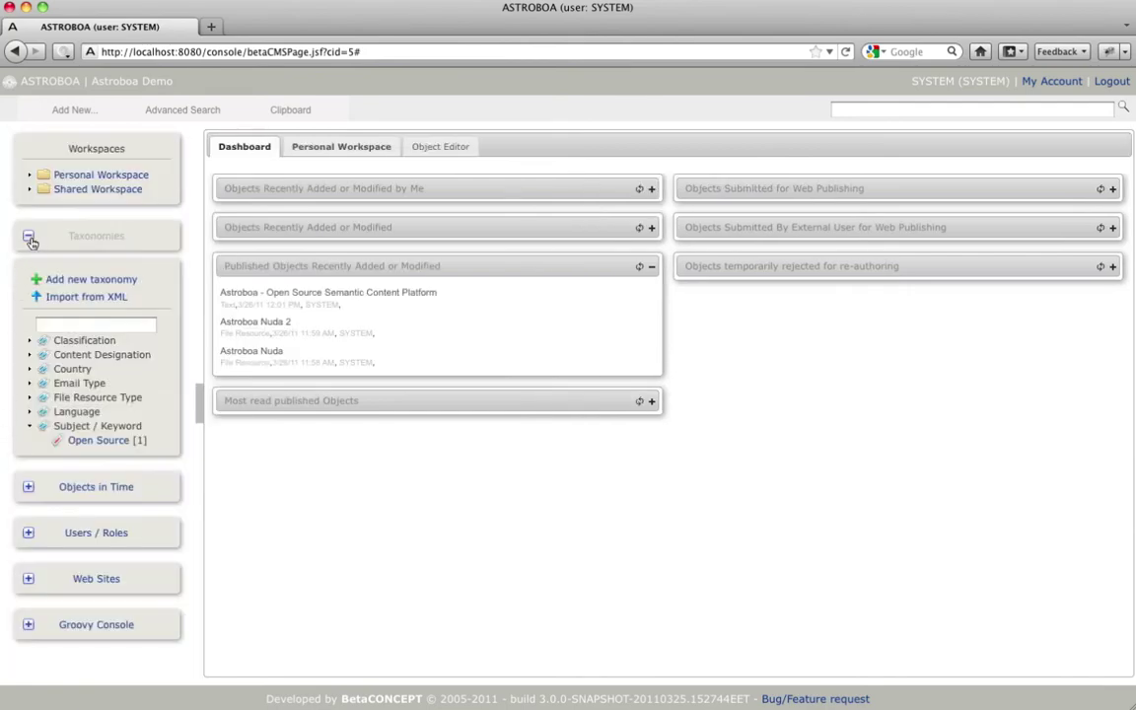
left_click(67, 282)
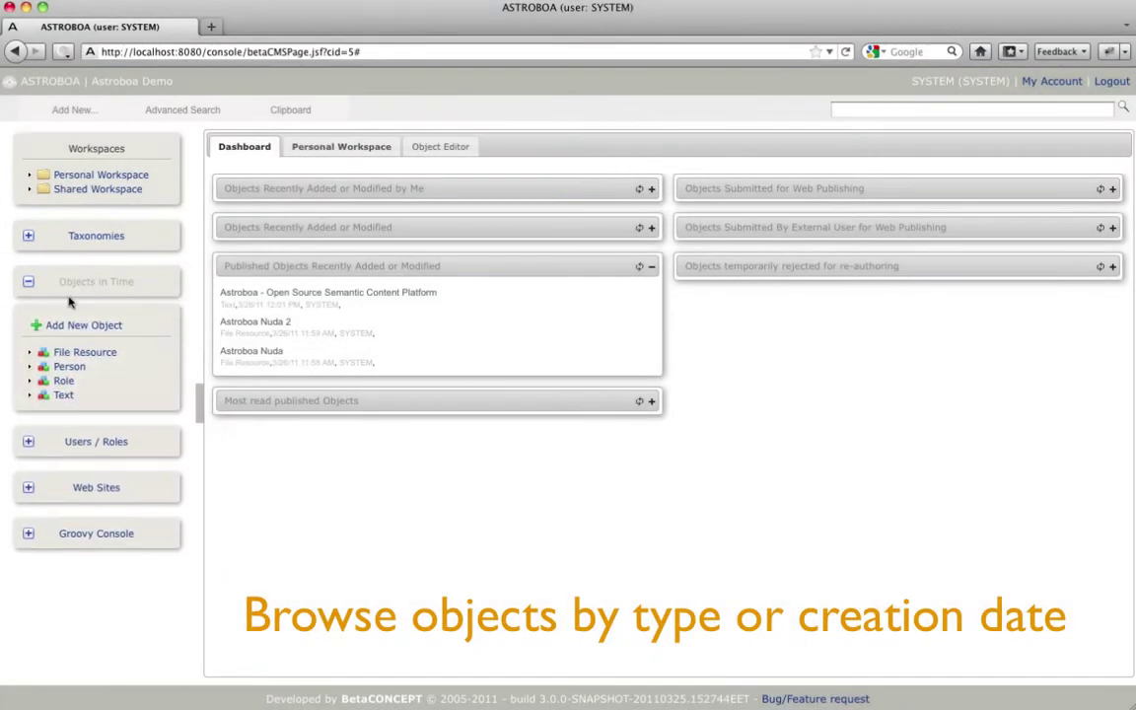
left_click(62, 394)
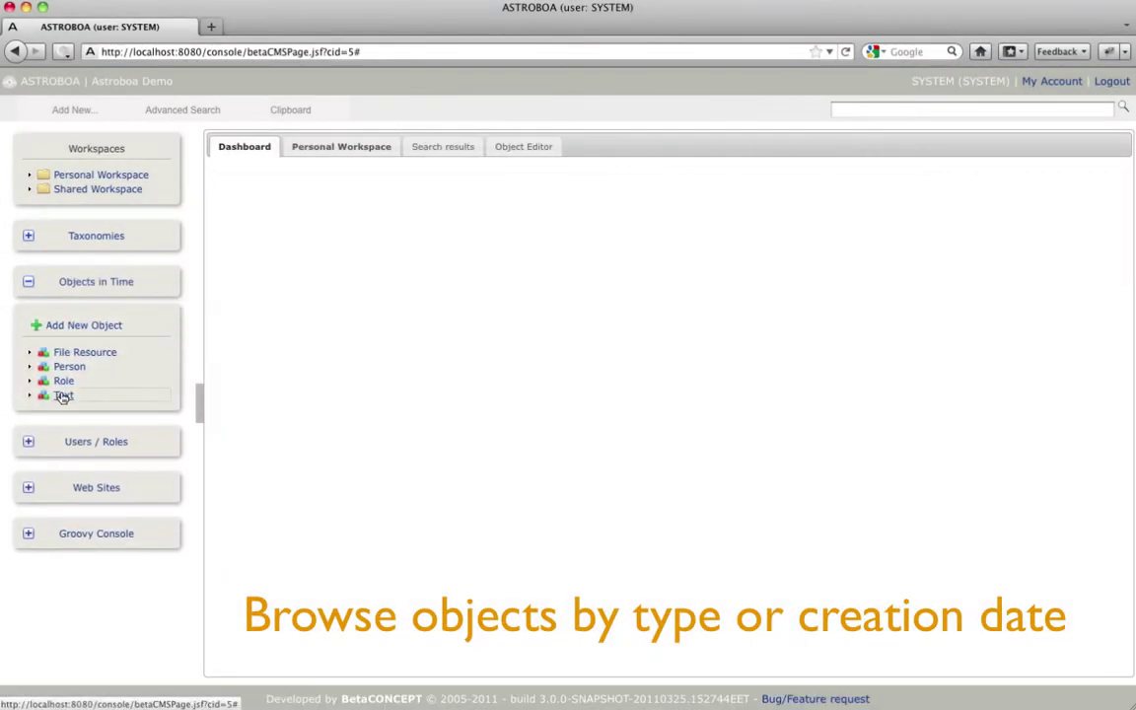
left_click(29, 397)
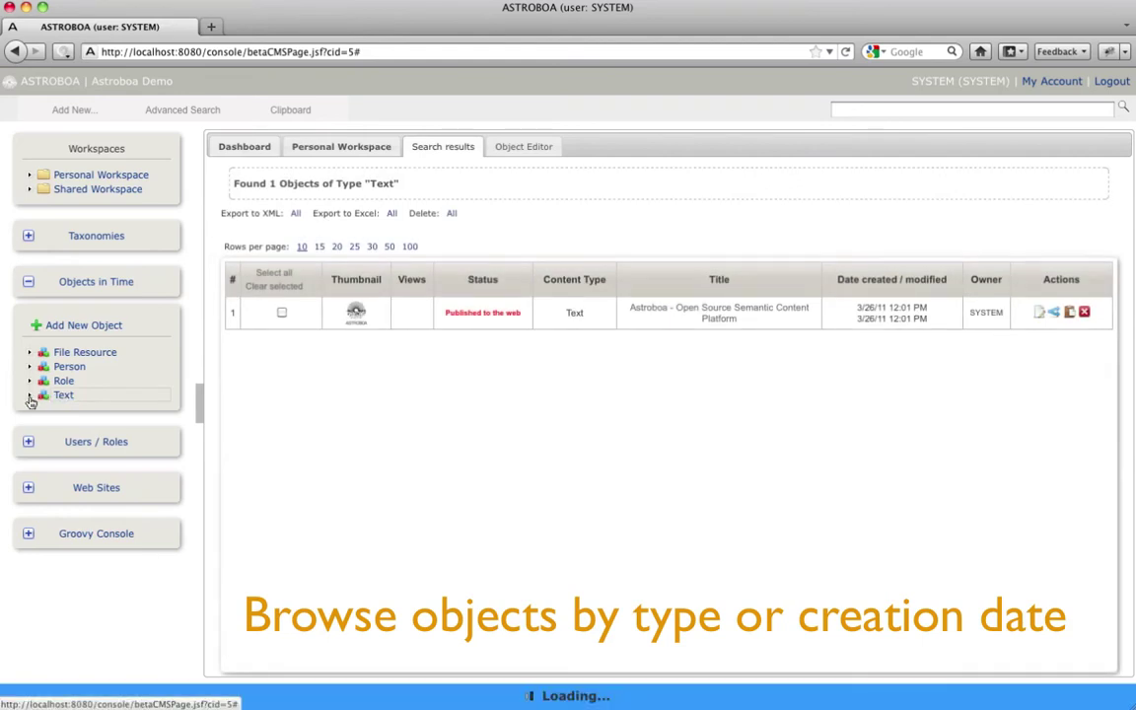
left_click(43, 412)
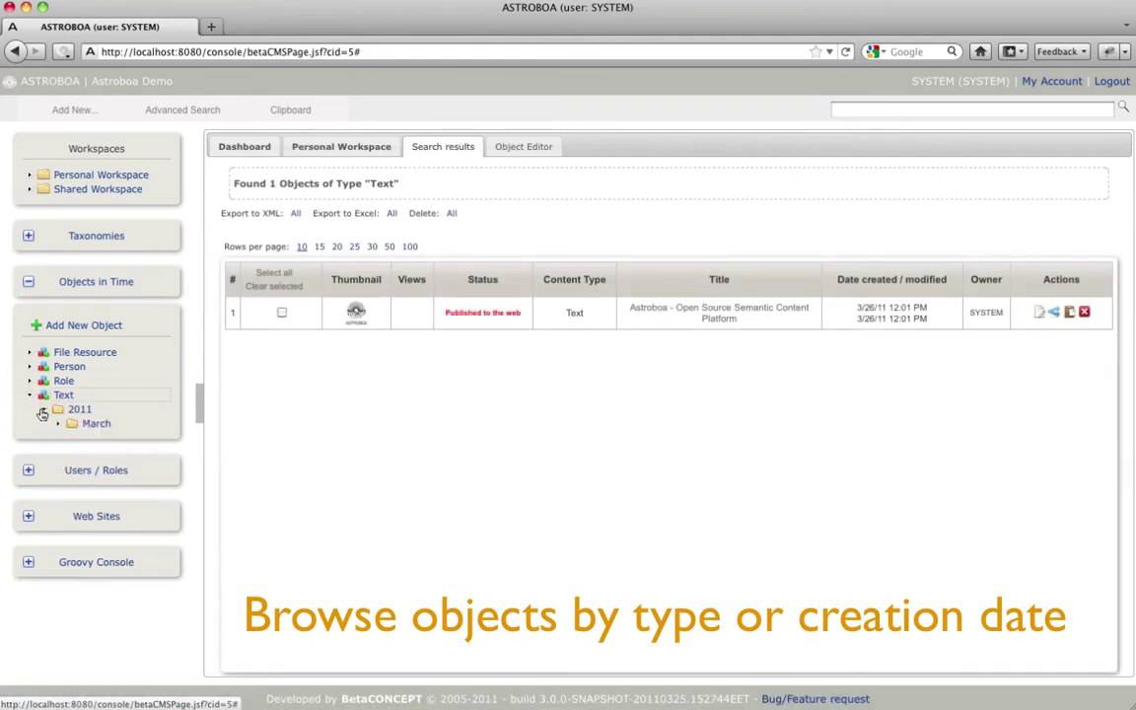
left_click(57, 427)
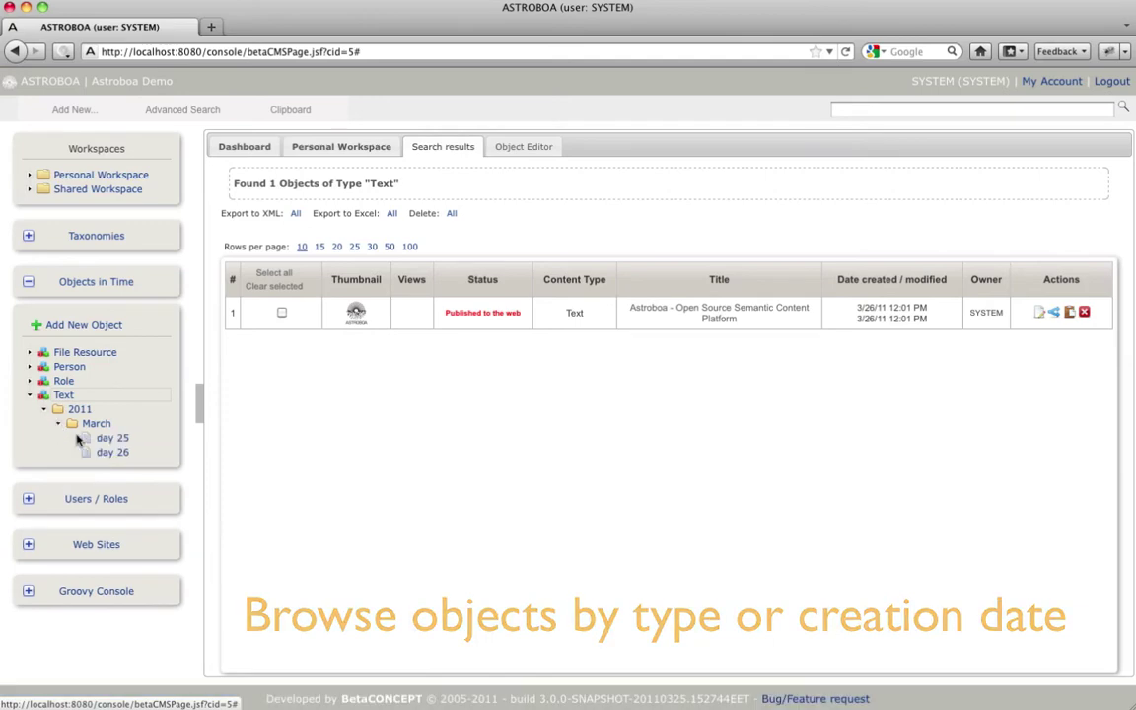
left_click(106, 454)
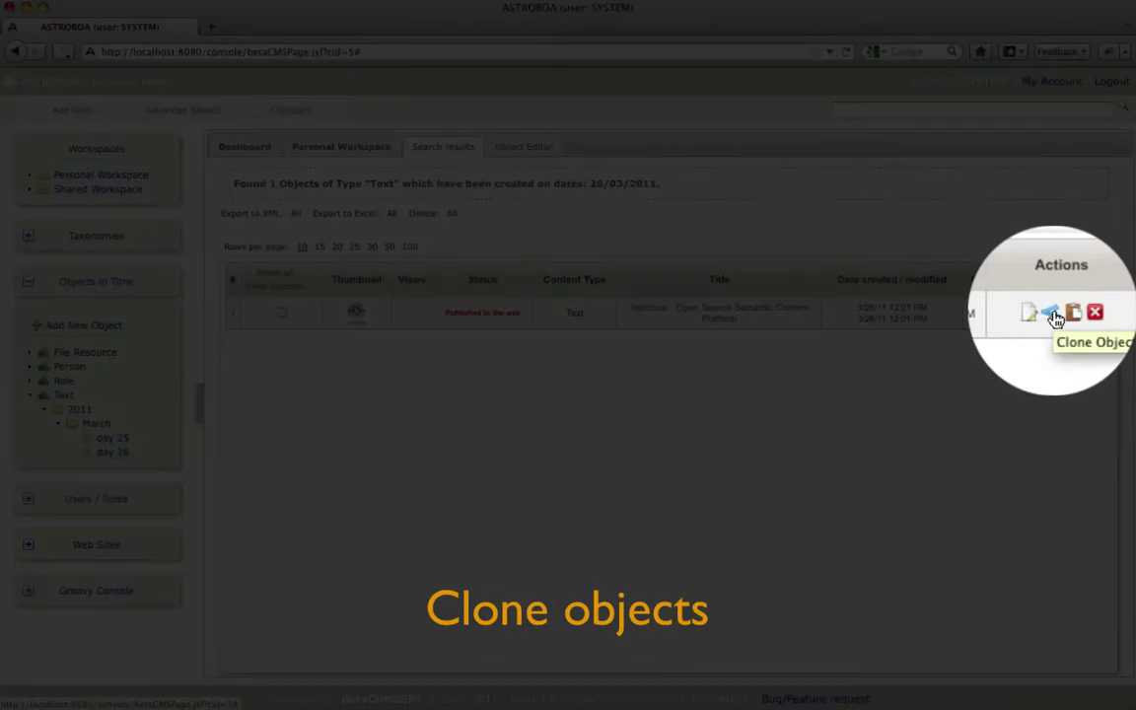
Clone the Astroboa - Open Source Semantic Content Platform text object, and clear the System Name in the copy
left_click(1054, 312)
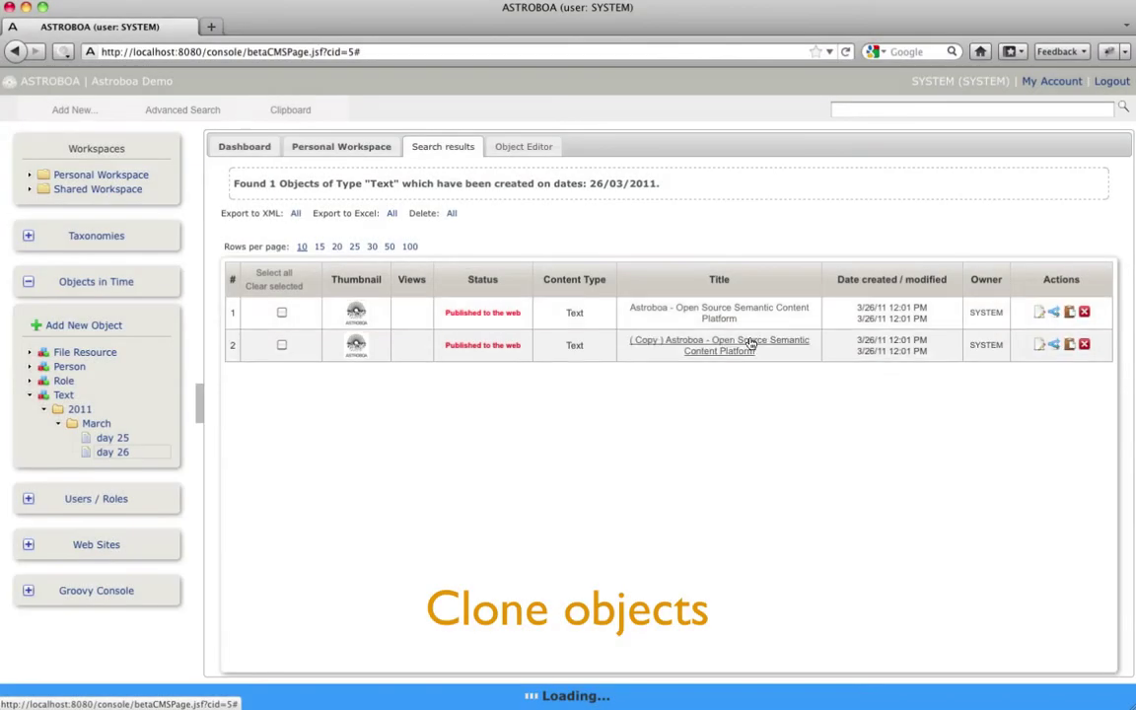
left_click(751, 343)
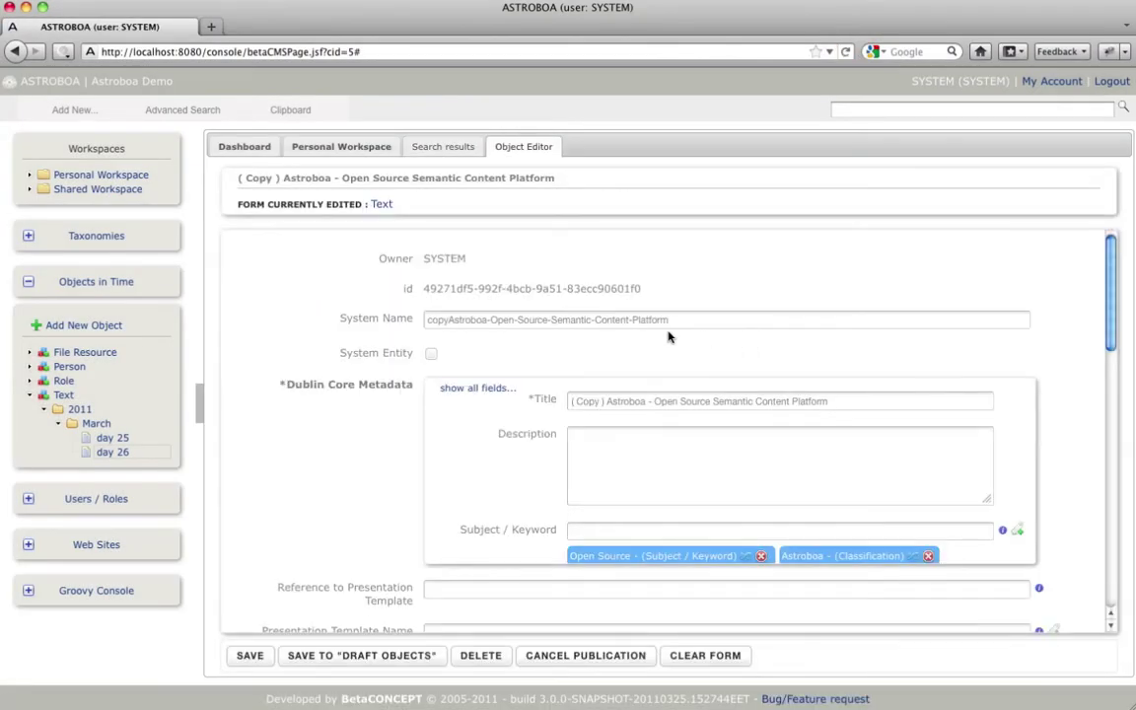
triple_click(609, 319)
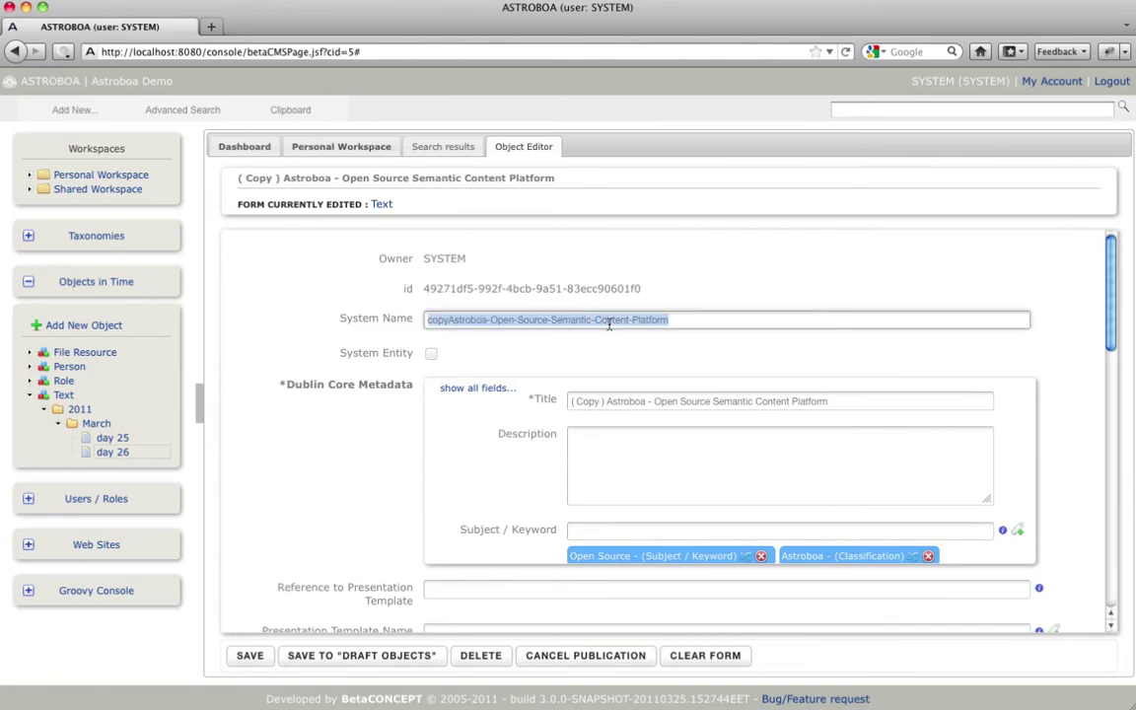
key("BackSpace")
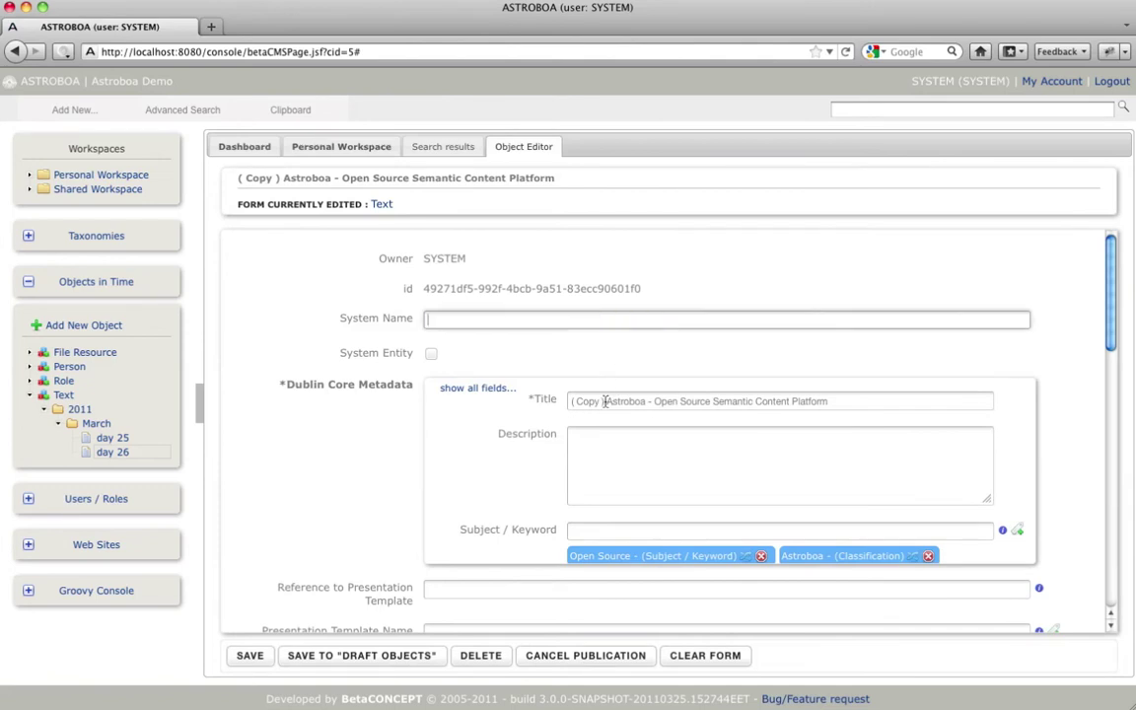
Change the copied text object's title to What is Astroboa, removing the copy prefix and the trailing subtitle
left_click_drag(604, 402, 549, 404)
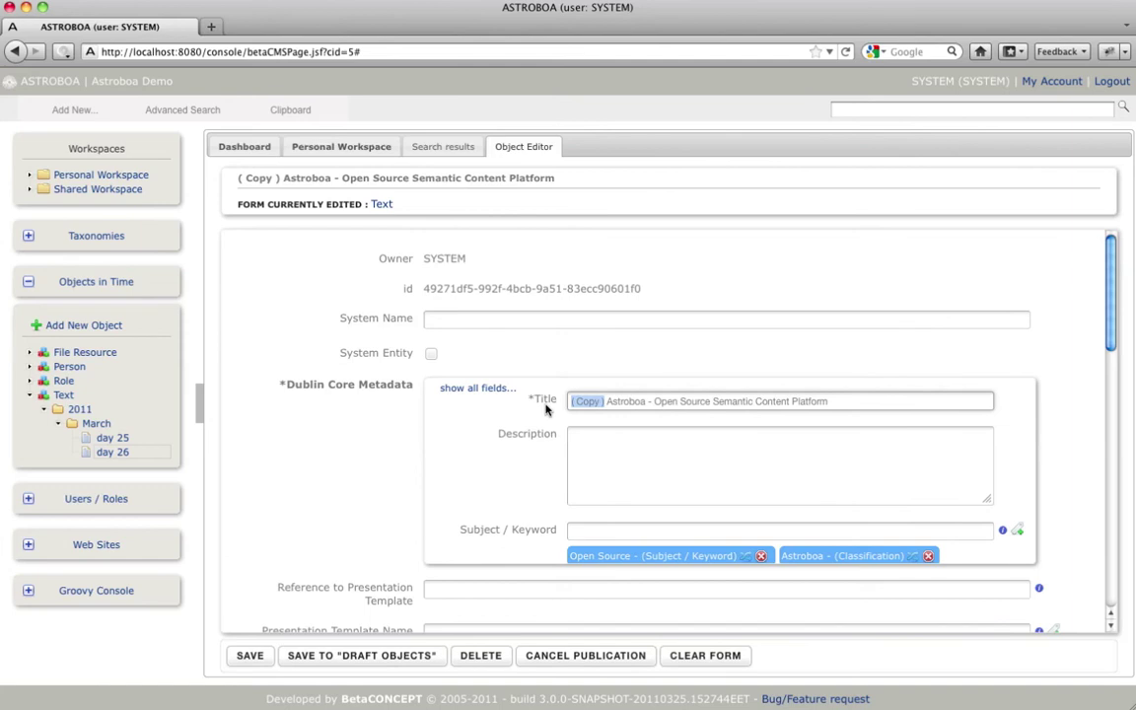
key("BackSpace")
type("What is")
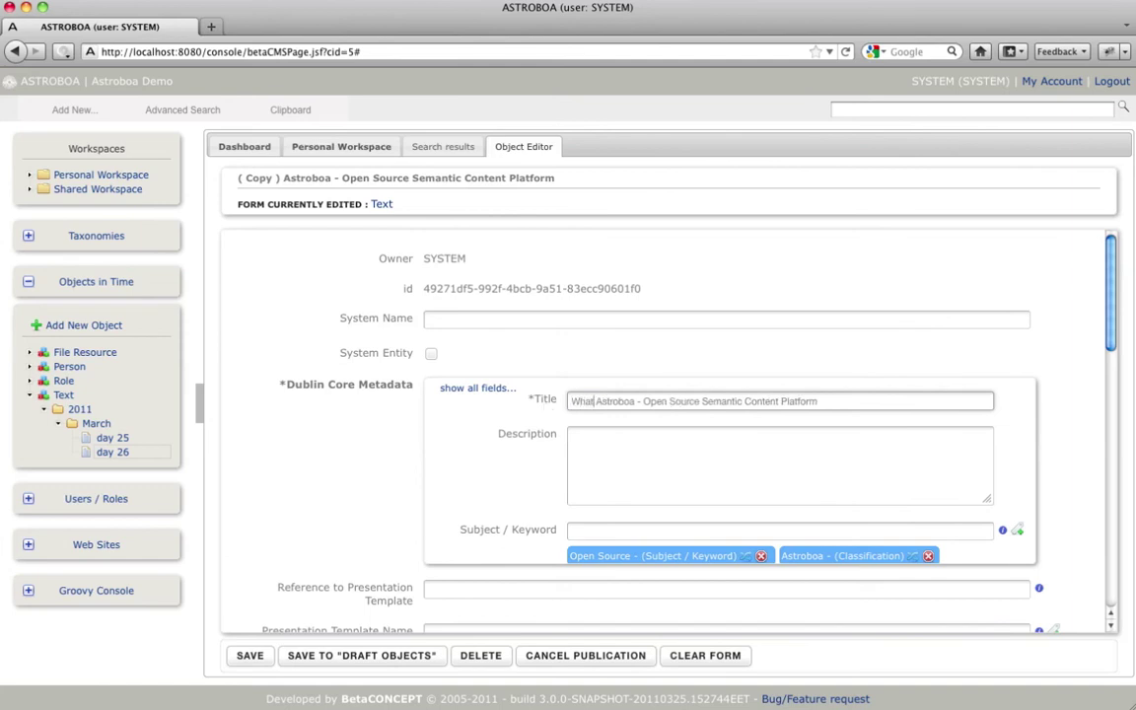
key("BackSpace")
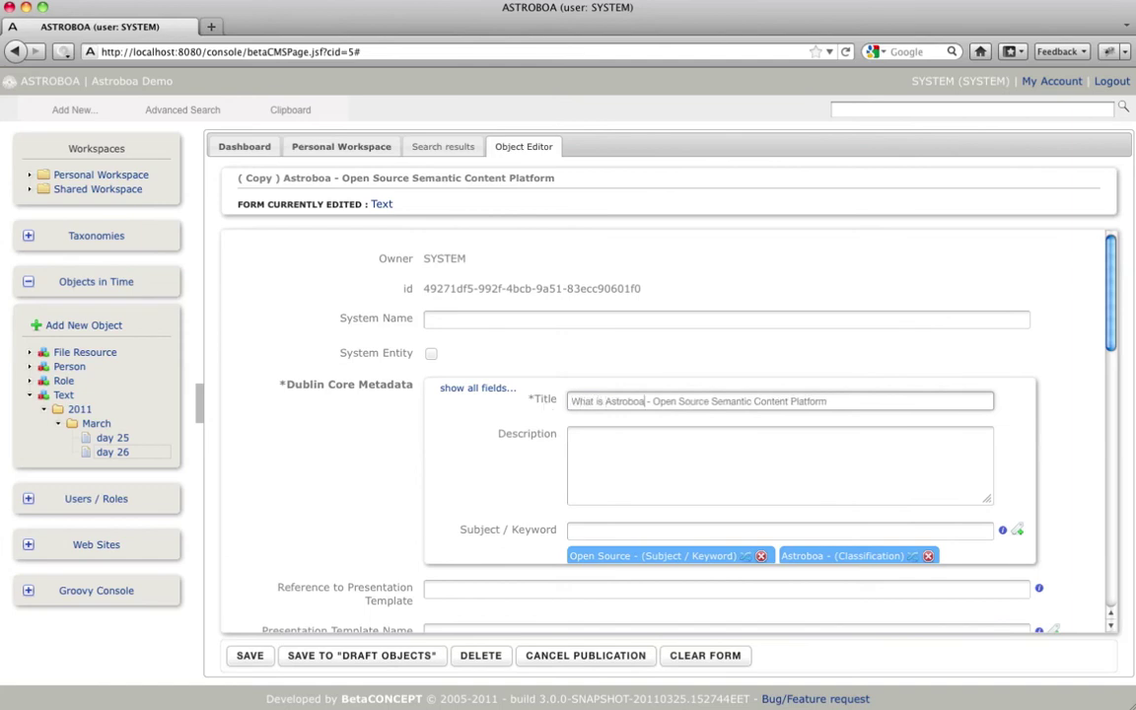
key("shift+Right")
key("shift+Right")
key("shift+Right")
key("shift+Right")
key("shift+Right")
key("shift+Right")
key("shift+Right")
key("shift+Right")
key("shift+Right")
key("shift+Right")
key("shift+Right")
key("shift+Right")
key("shift+Right")
key("shift+Right")
key("shift+Right")
key("shift+Right")
key("shift+Right")
key("shift+Right")
key("shift+Right")
key("shift+Right")
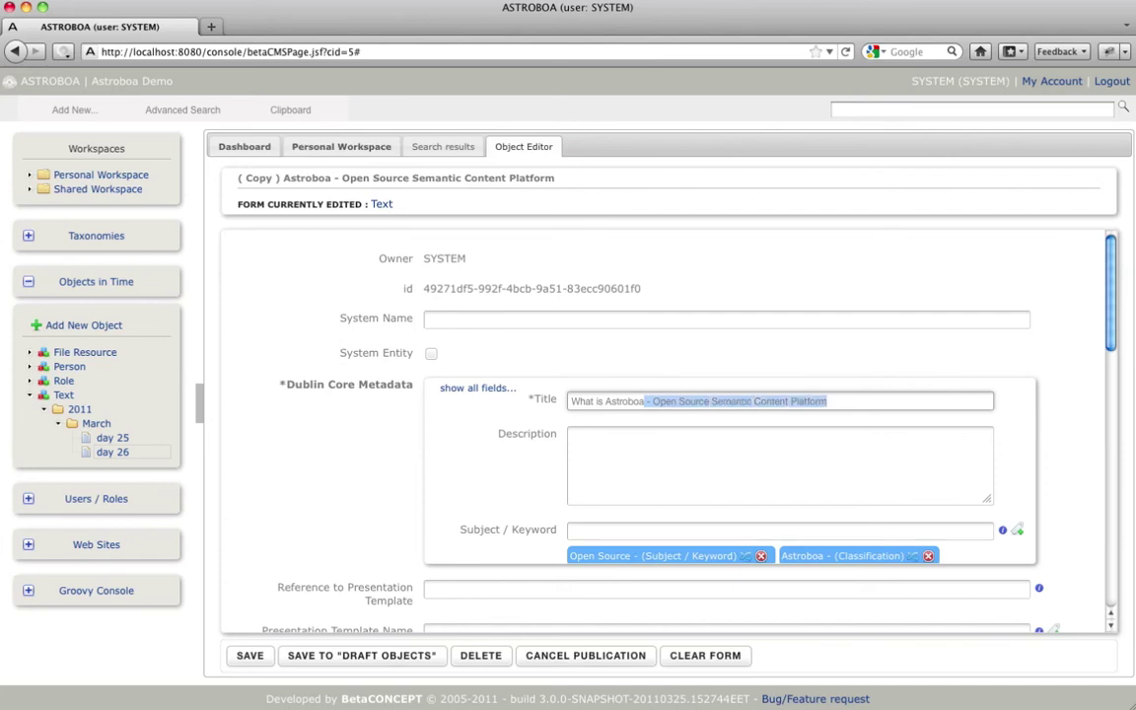
key("BackSpace")
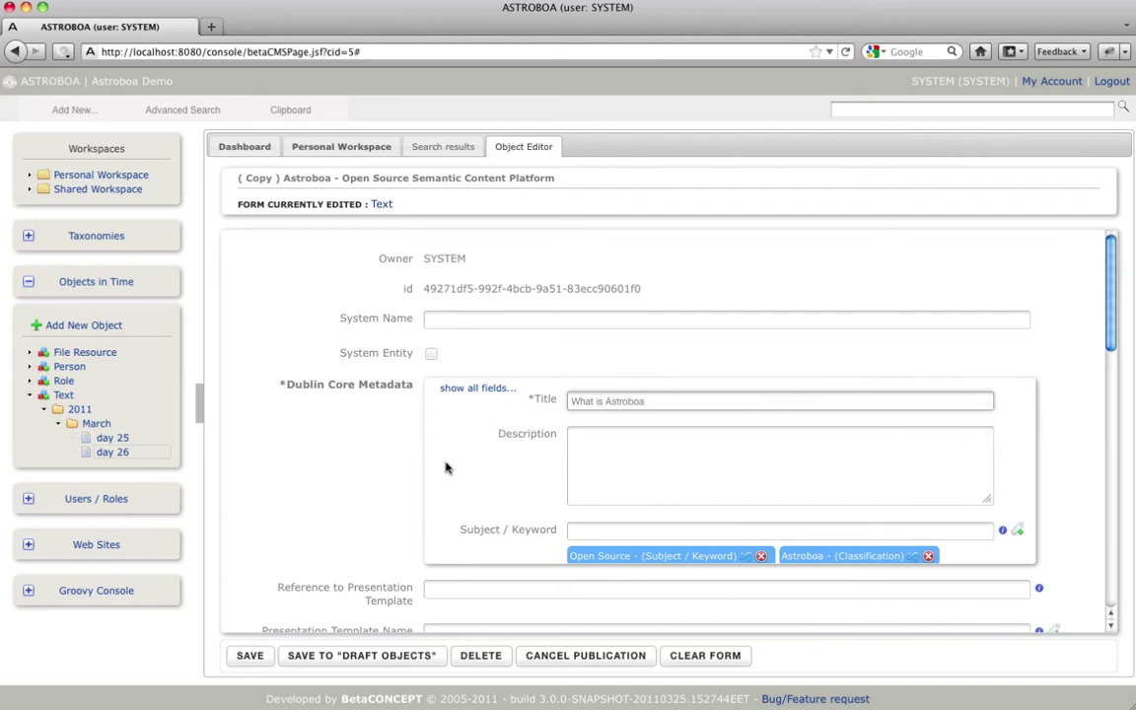
In the maximized body editor, replace the entire HTML source with the copied "What is Astroboa" Basket Star markup, and restore the editor size
scroll(446, 466, "down", 3)
scroll(443, 464, "down", 3)
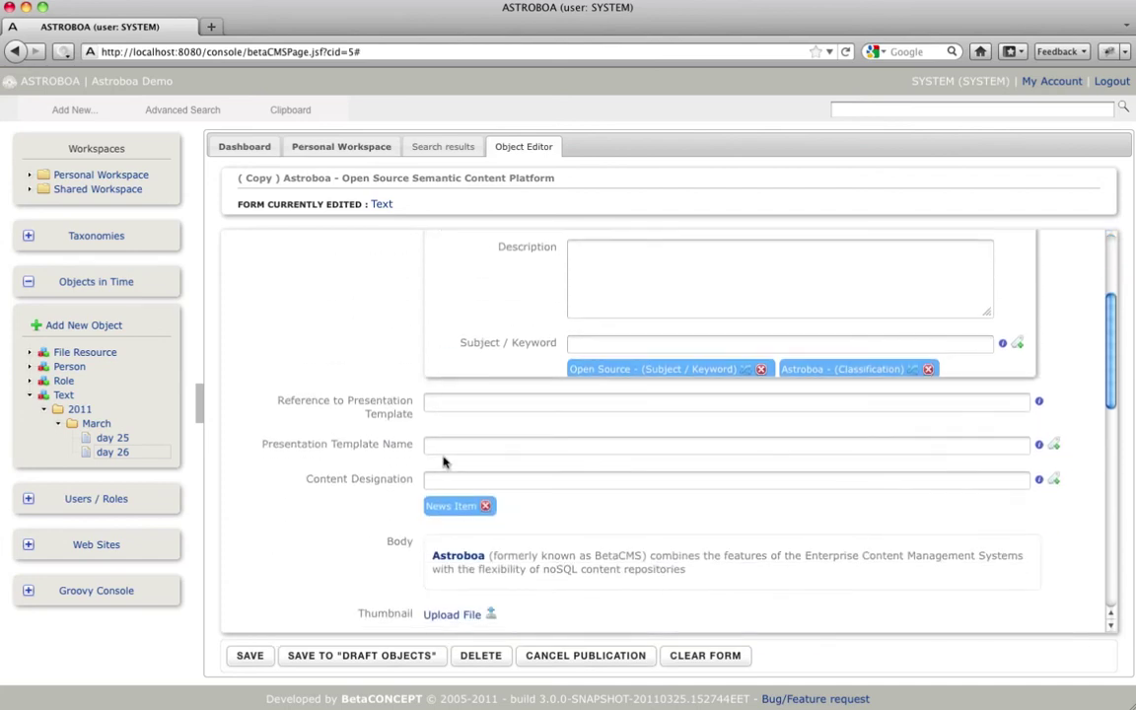
scroll(444, 458, "down", 3)
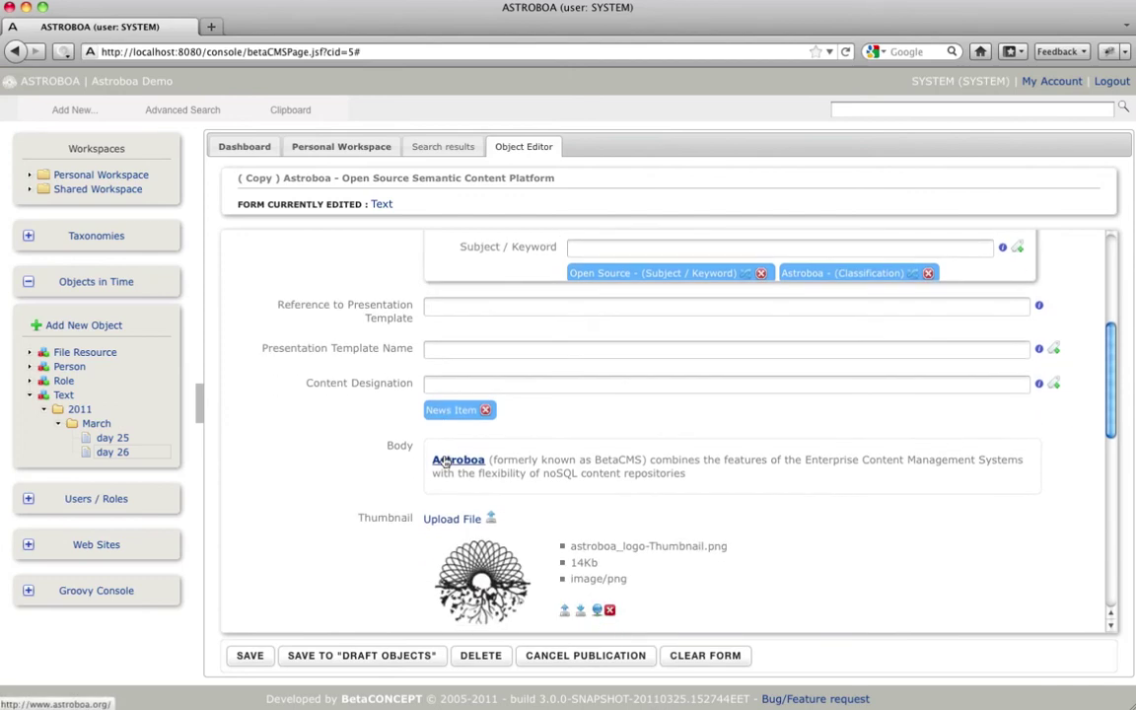
double_click(531, 463)
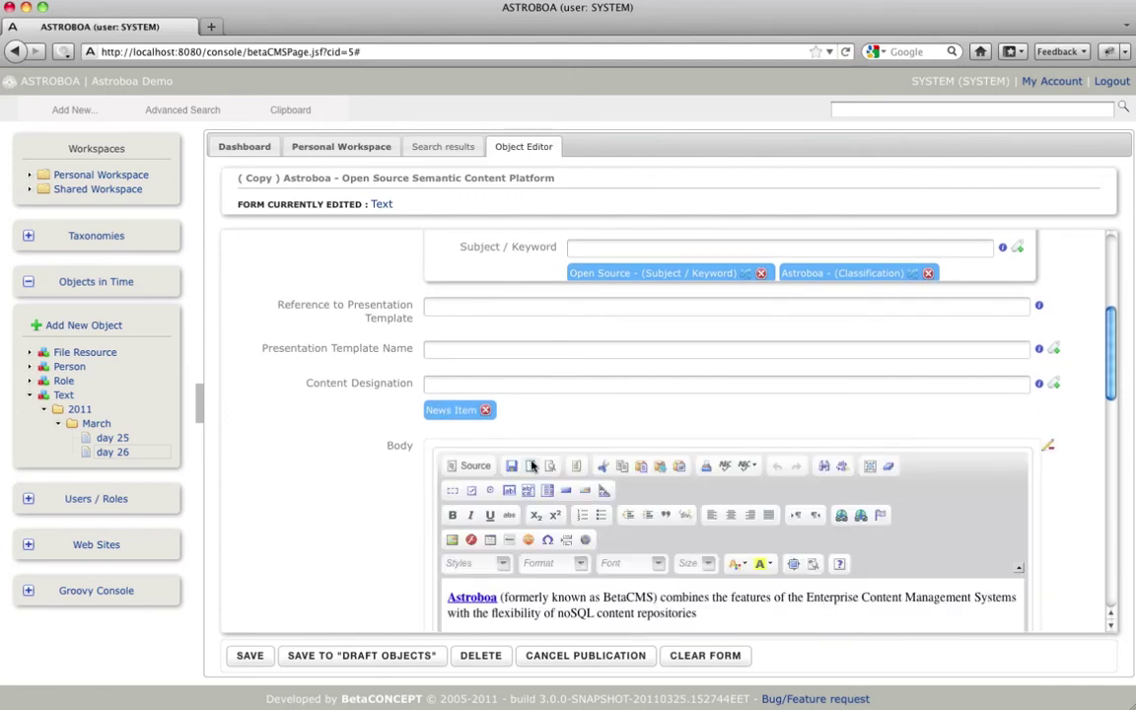
left_click(793, 565)
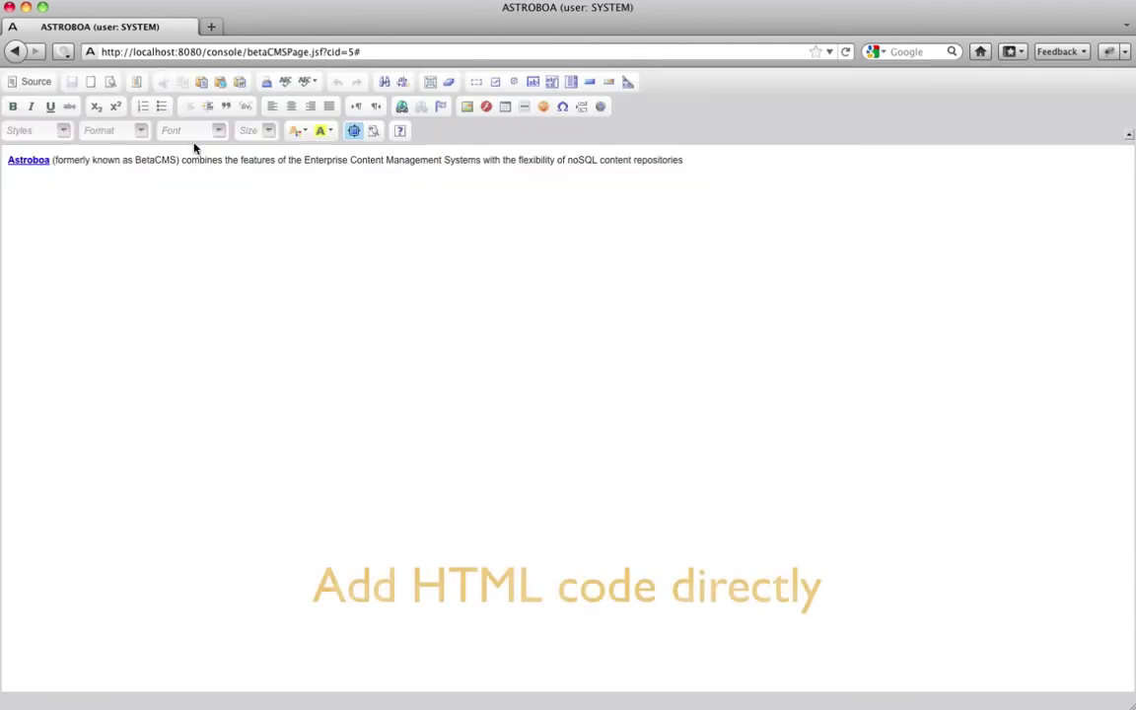
left_click(44, 84)
key("ctrl+a")
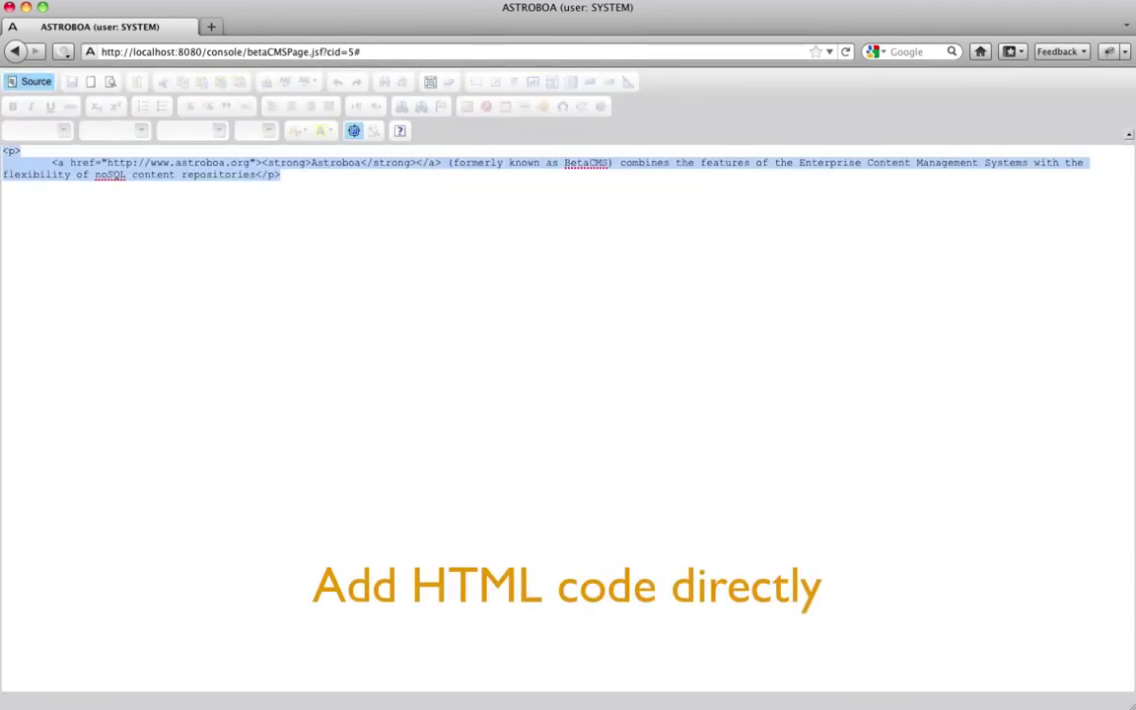
key("ctrl+v")
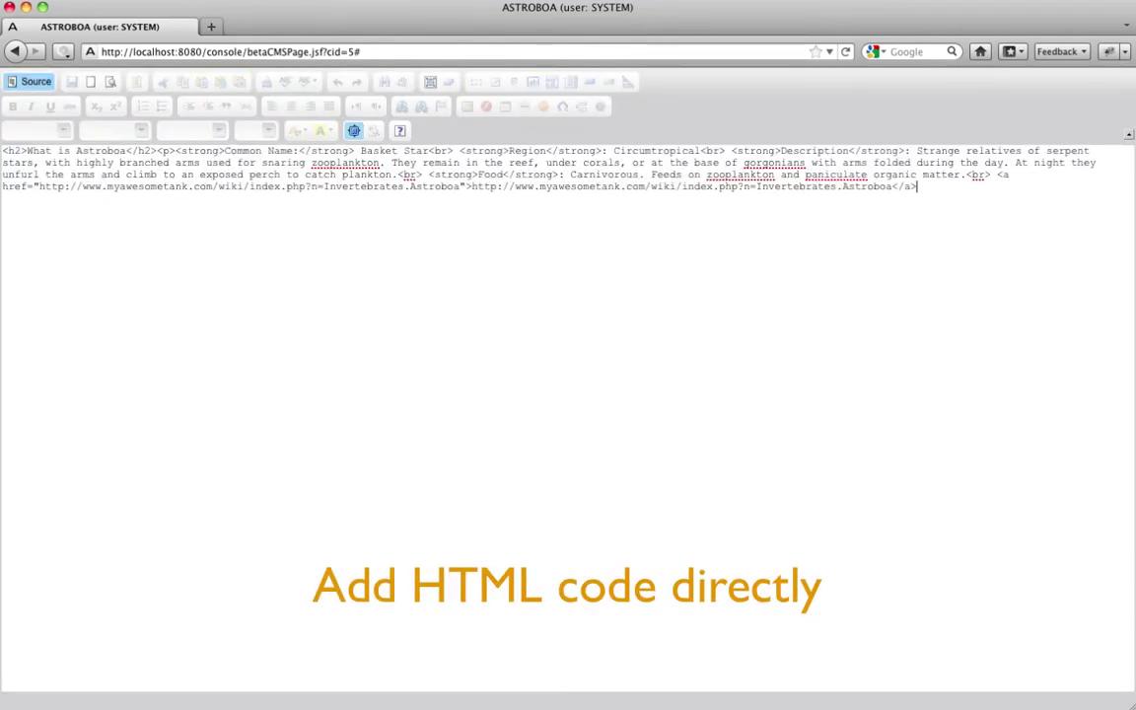
left_click(354, 132)
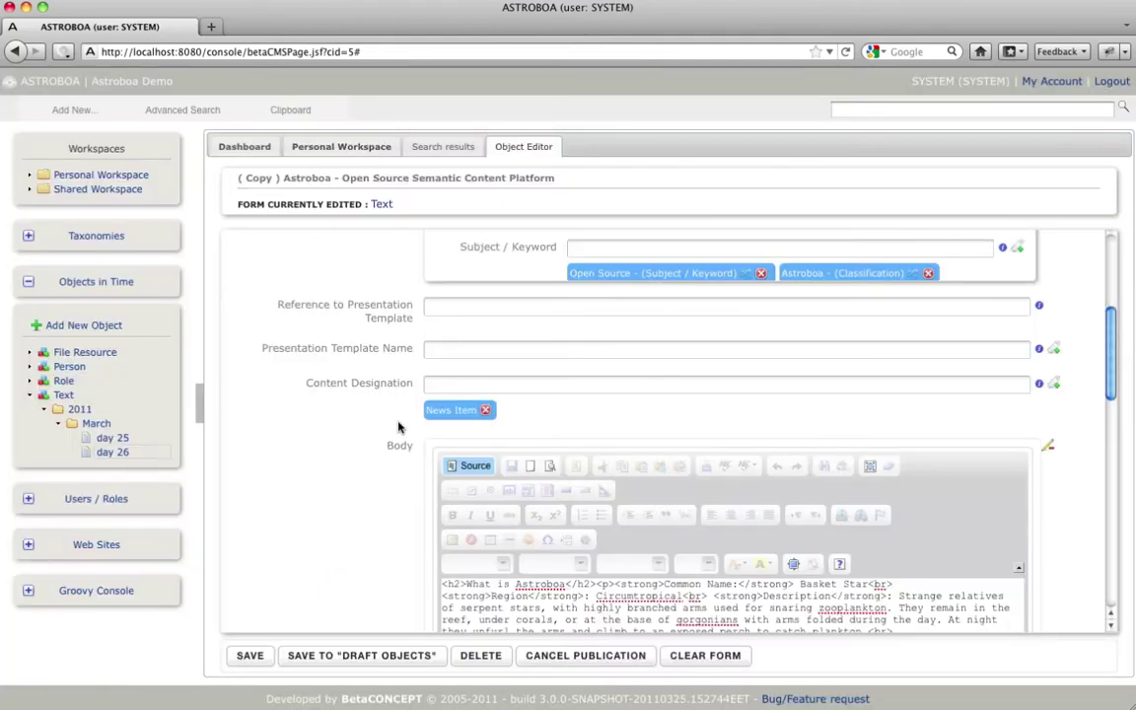
Switch the body from HTML source back to formatted view and close its rich text editor
left_click(459, 465)
scroll(337, 484, "down", 2)
scroll(337, 484, "down", 1)
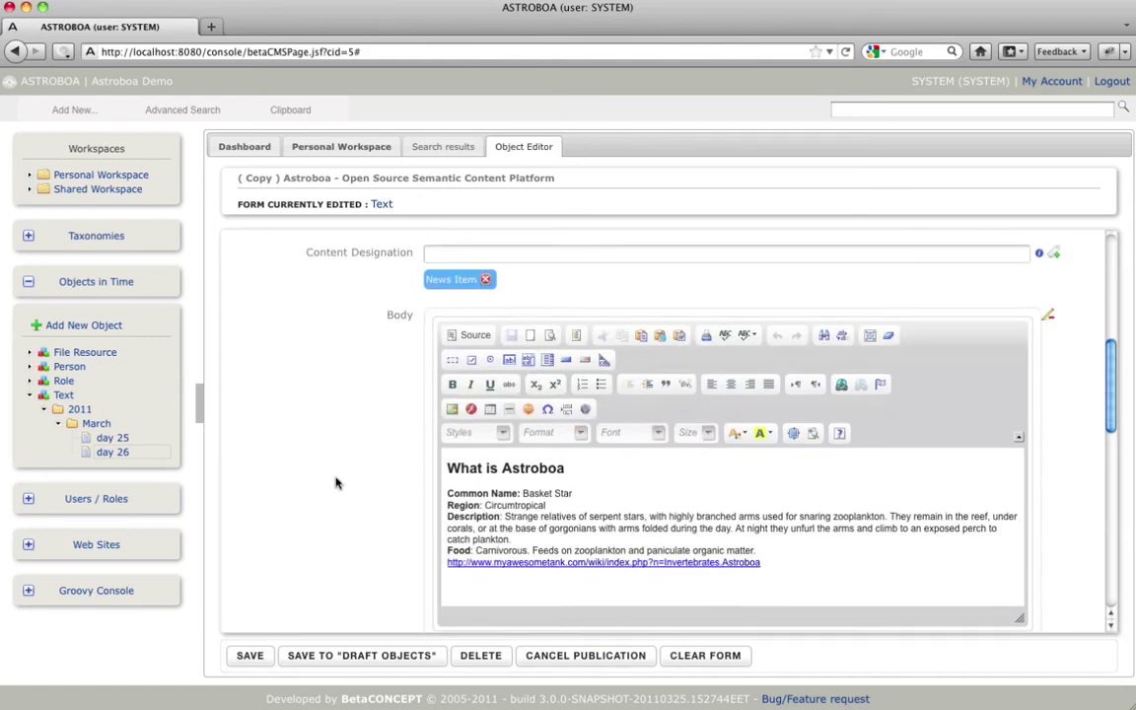
left_click(1047, 314)
Replace the copy's image with astroboa_logo_alt.png and generate a new thumbnail from it
scroll(331, 439, "down", 4)
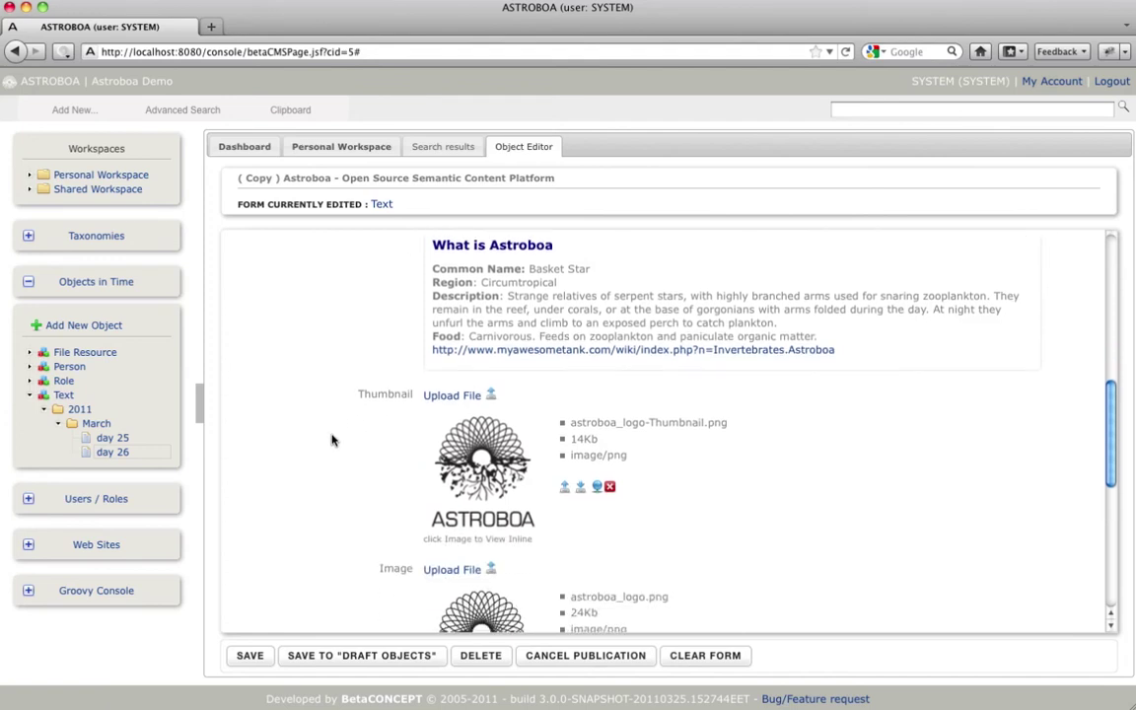
scroll(331, 454, "down", 1)
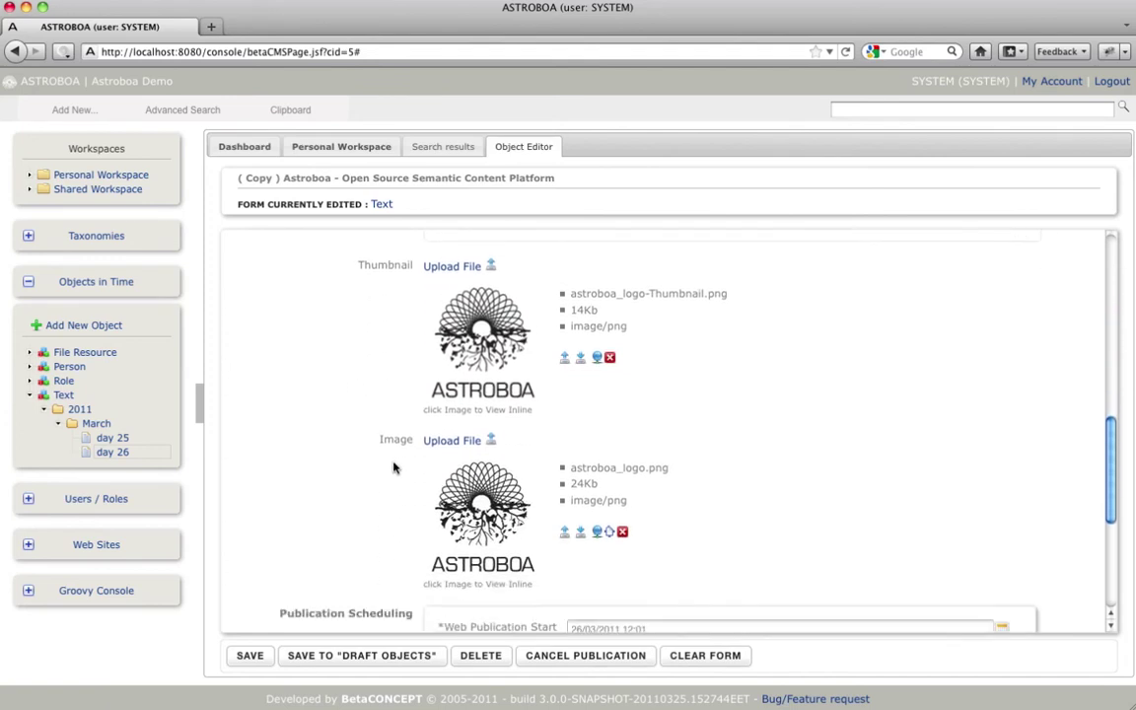
left_click(460, 440)
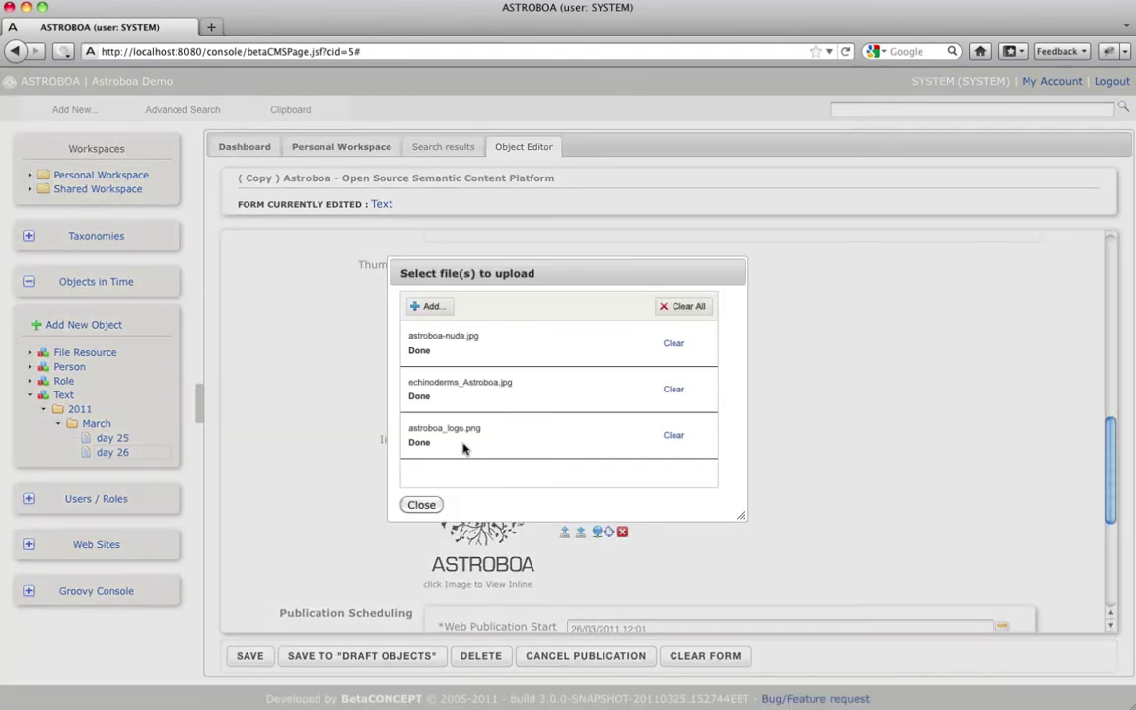
left_click(427, 306)
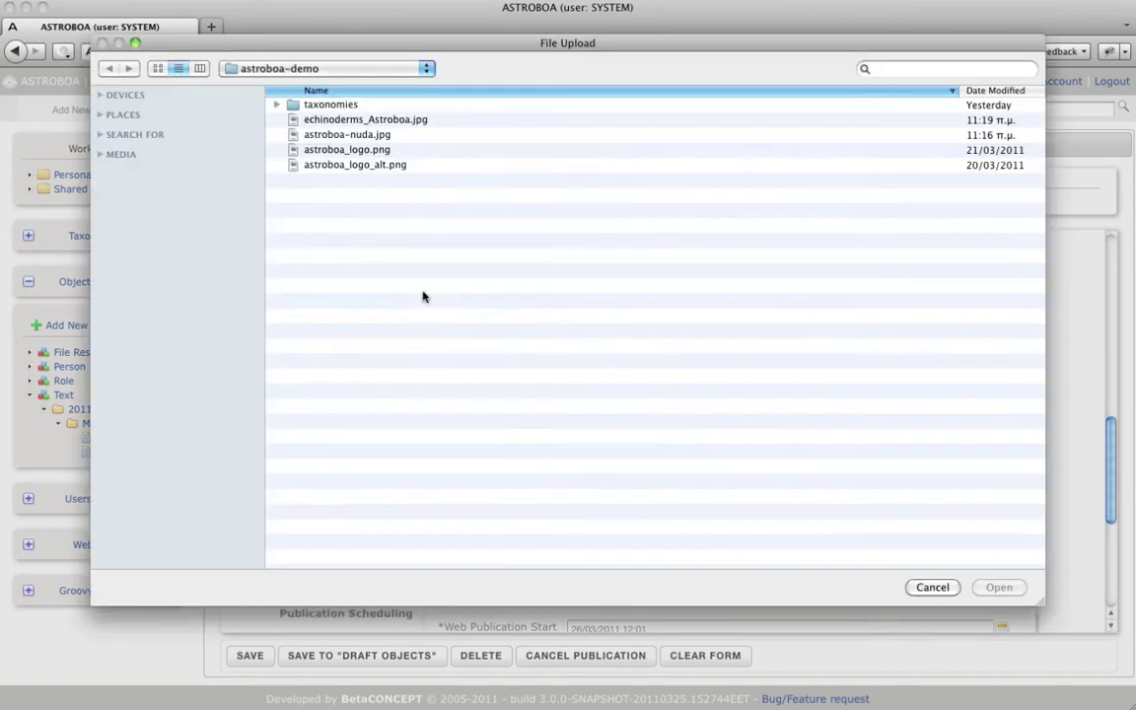
left_click(368, 167)
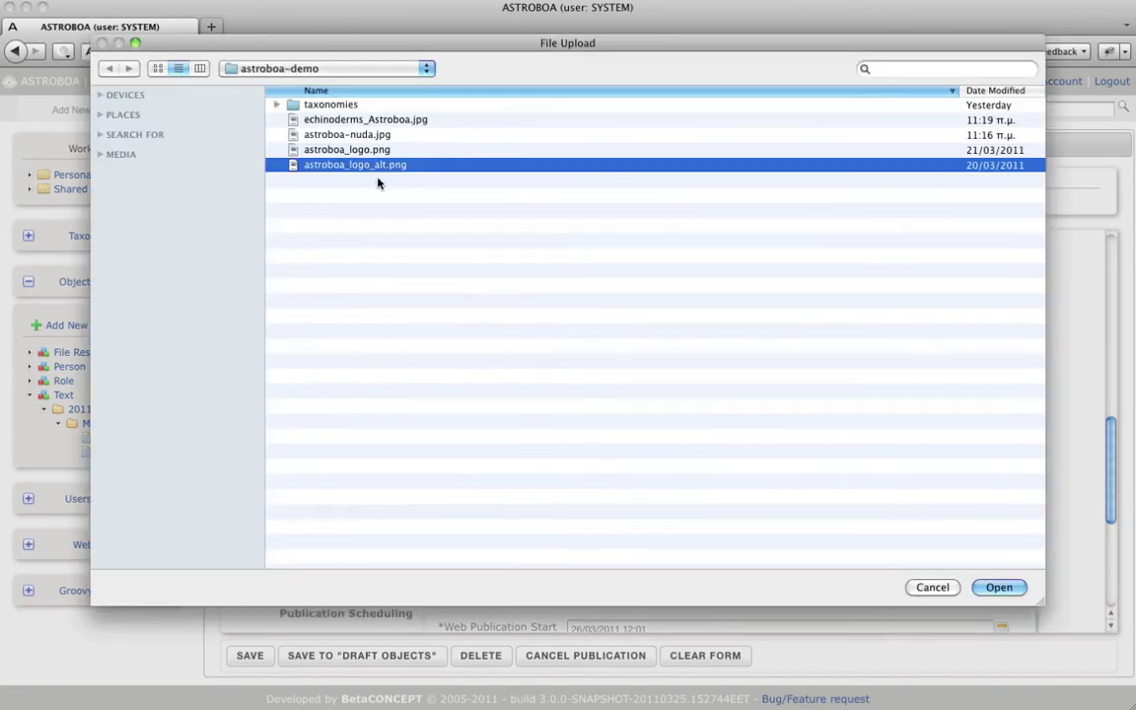
left_click(996, 588)
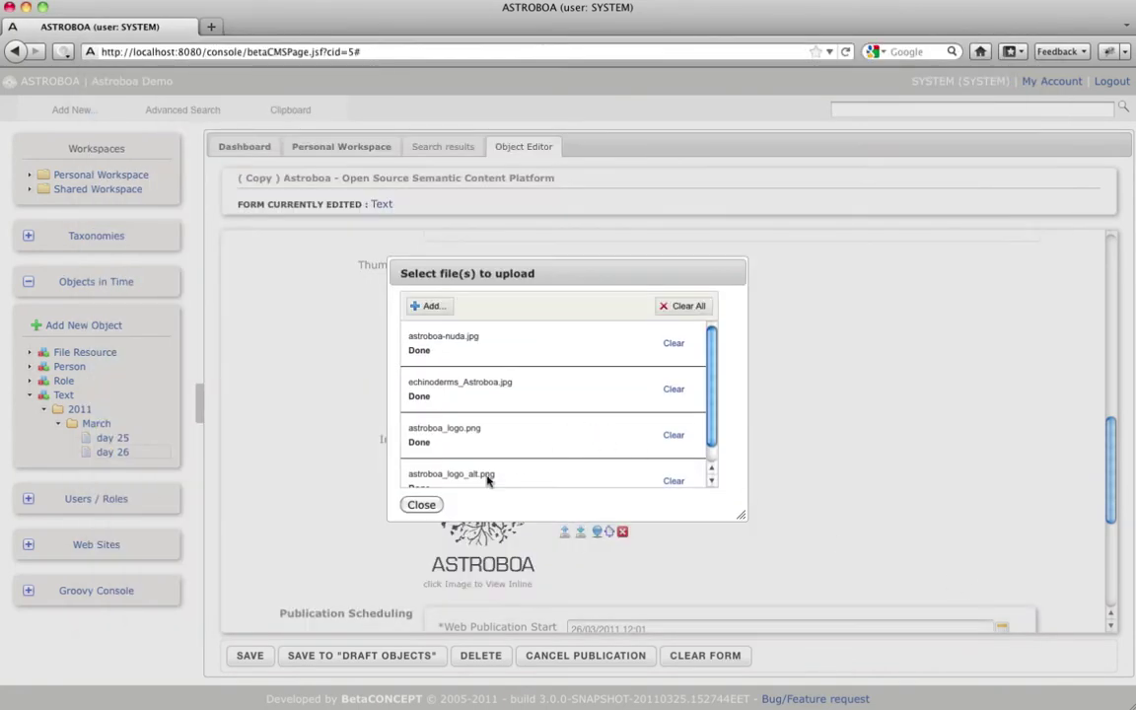
left_click(418, 503)
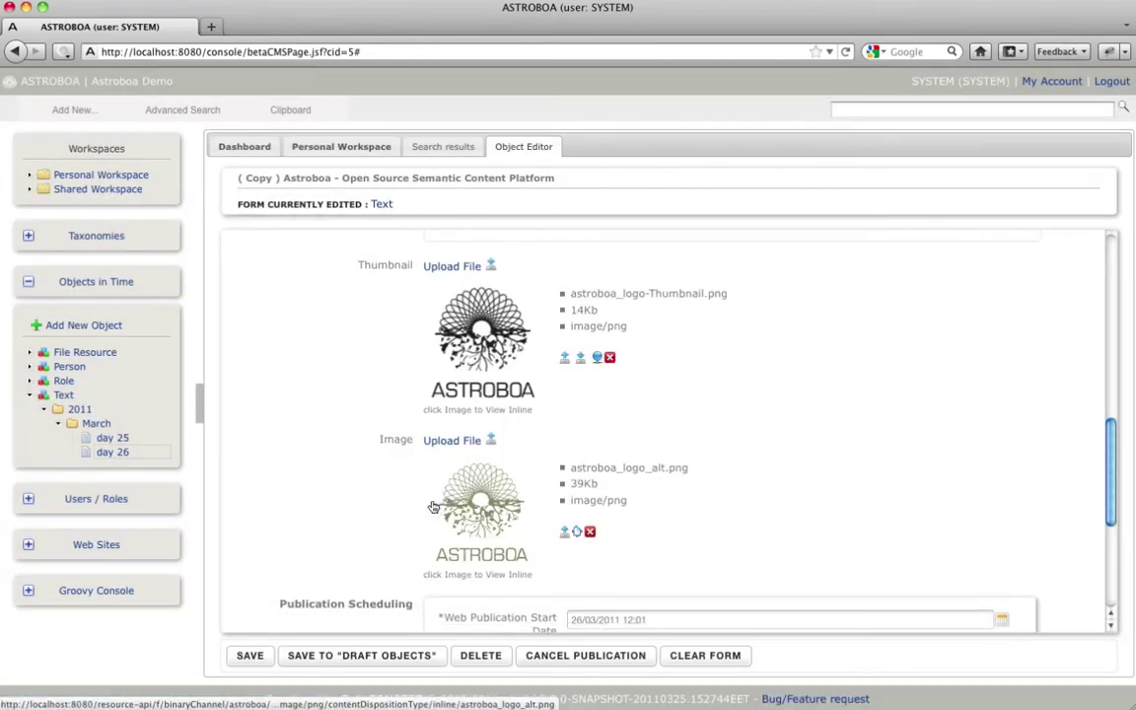
left_click(578, 534)
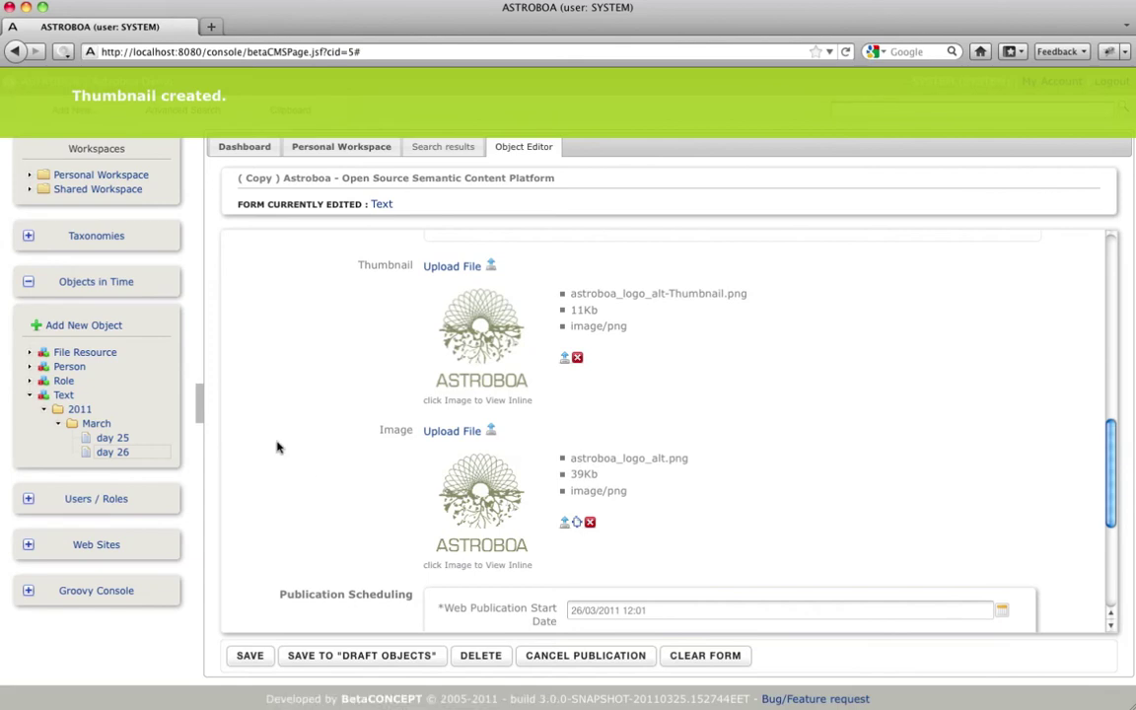
Save the edited copy and list the Text objects created in 2011, March, day 26
scroll(277, 446, "down", 5)
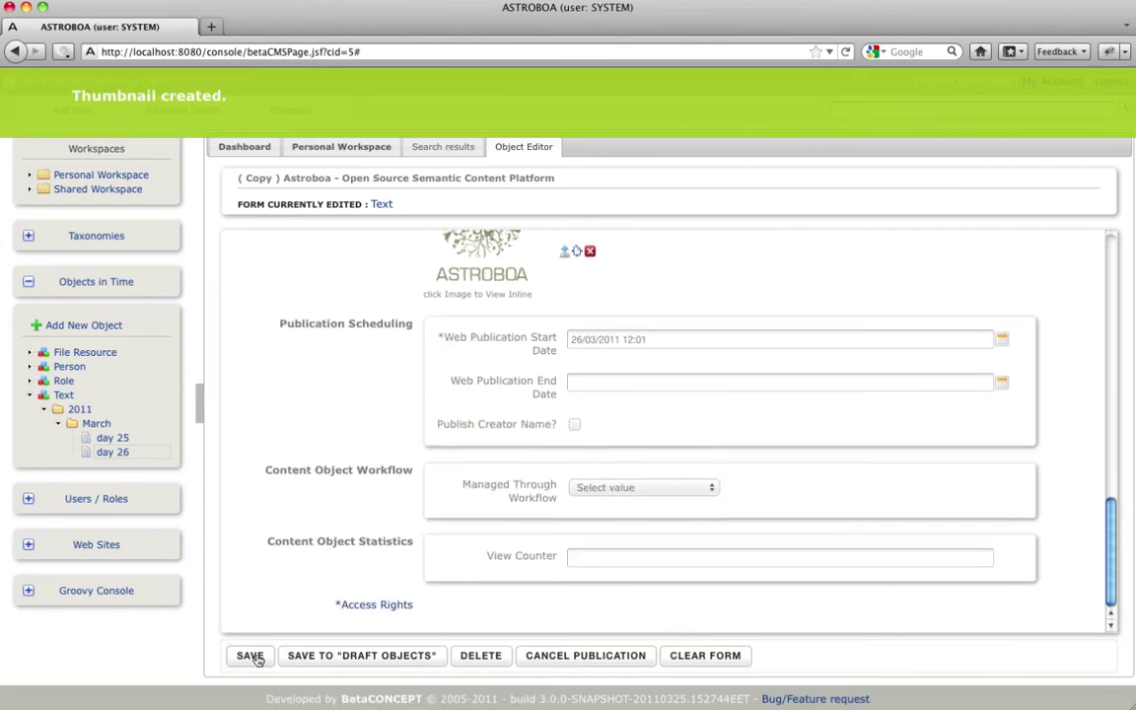
left_click(251, 656)
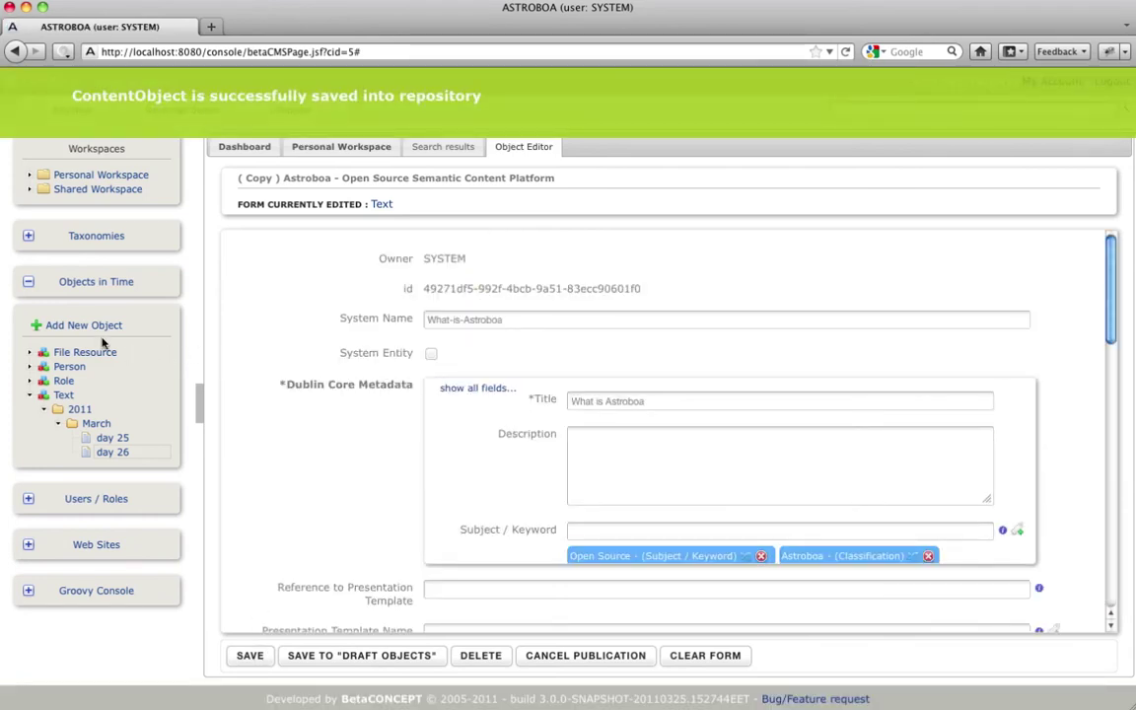
left_click(116, 453)
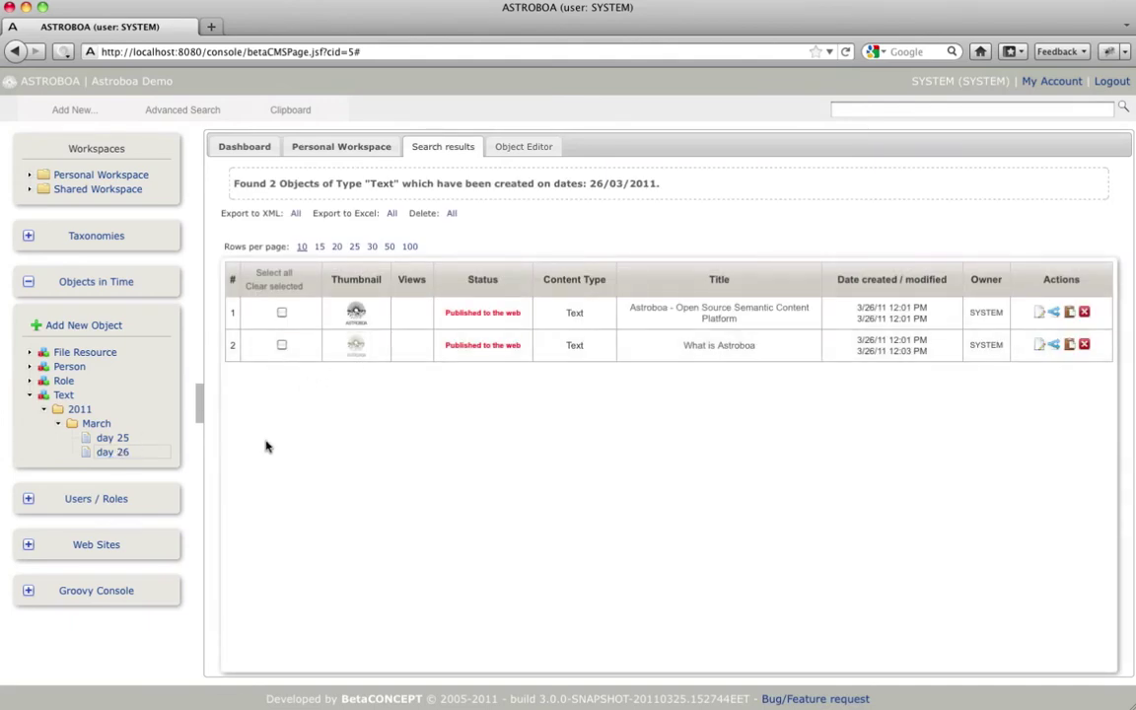
Browse the Classification taxonomy through Euryalida and list all objects tagged with the Astroboa topic
left_click(83, 287)
left_click(27, 238)
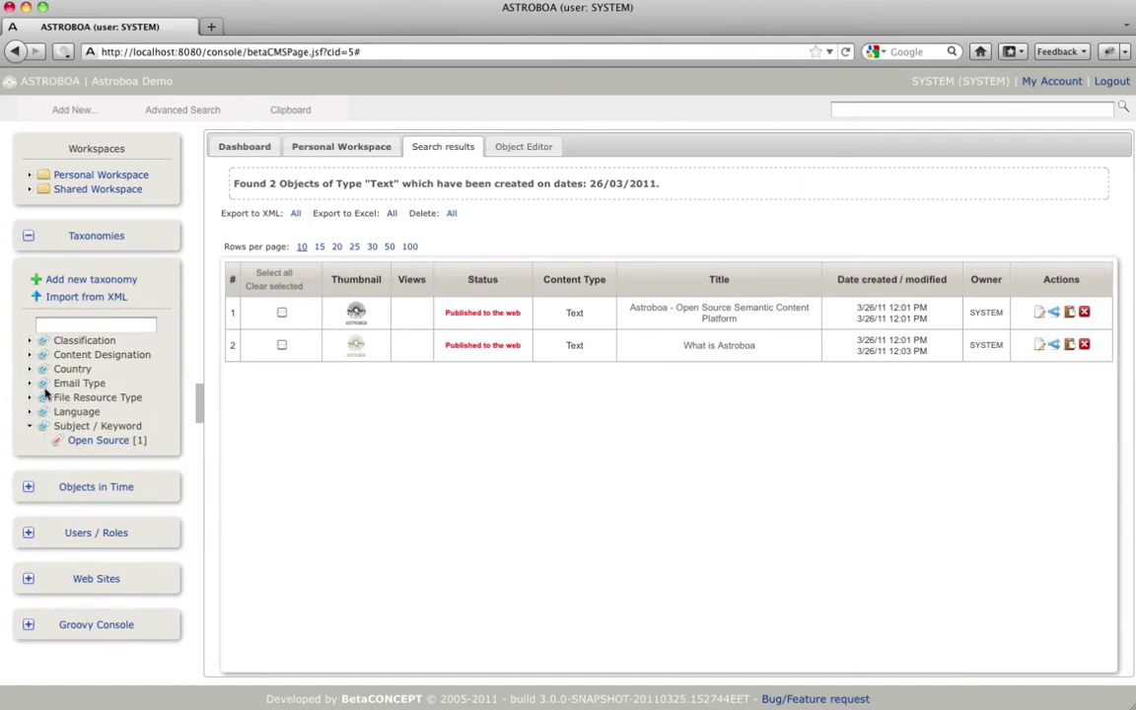
left_click(31, 425)
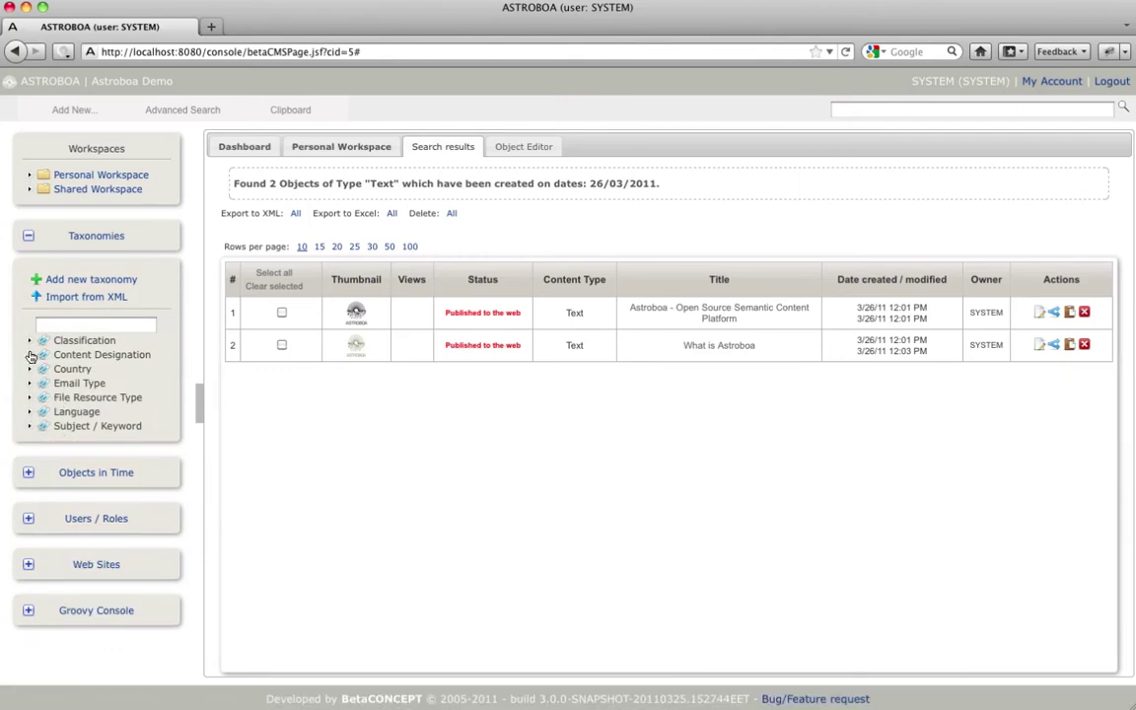
left_click(30, 341)
left_click(43, 359)
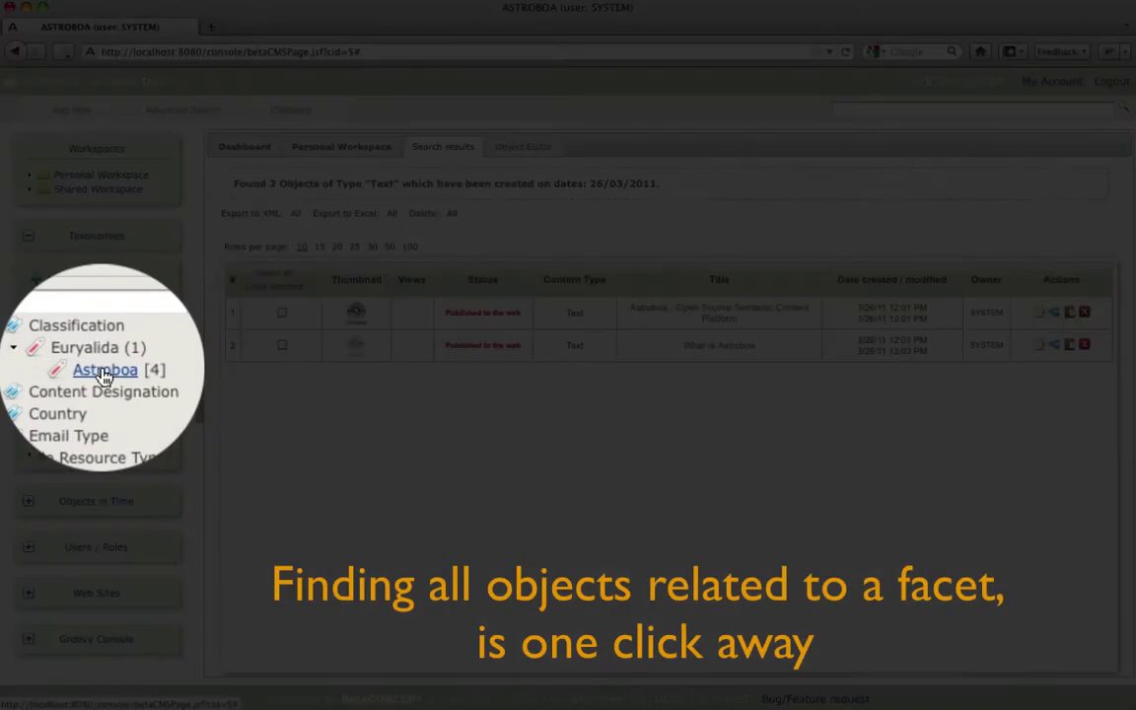
left_click(102, 370)
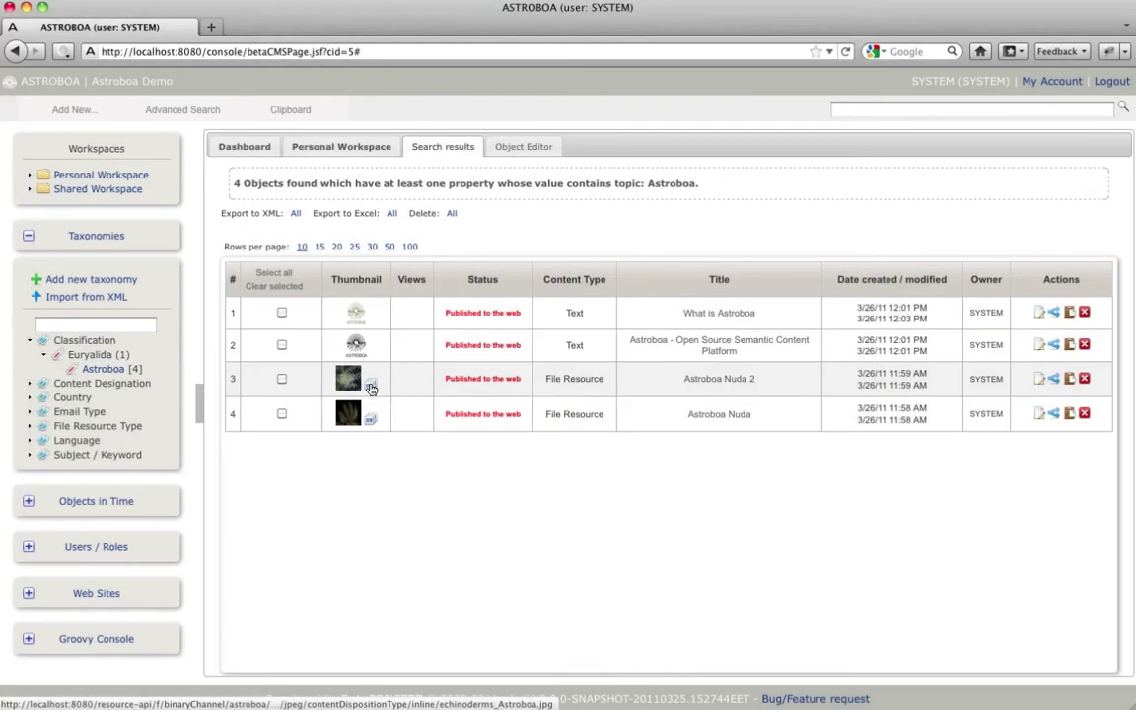
Preview the images of Astroboa Nuda 2 and Astroboa Nuda from the results, and close the image viewer
left_click(371, 389)
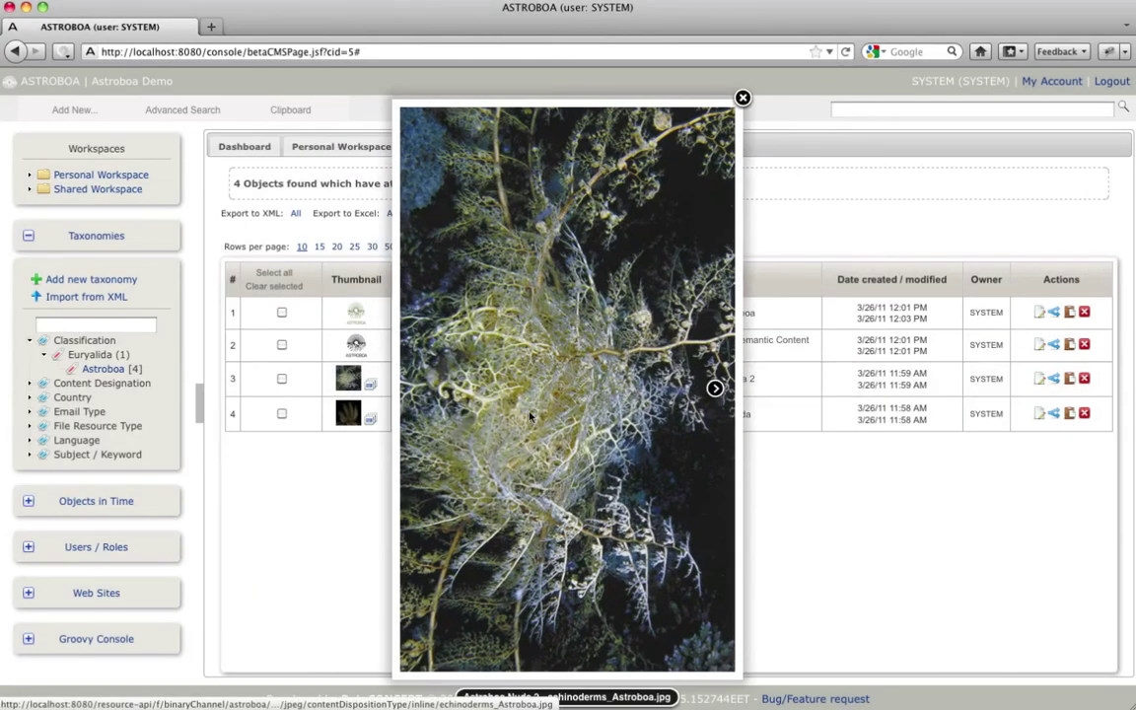
left_click(714, 390)
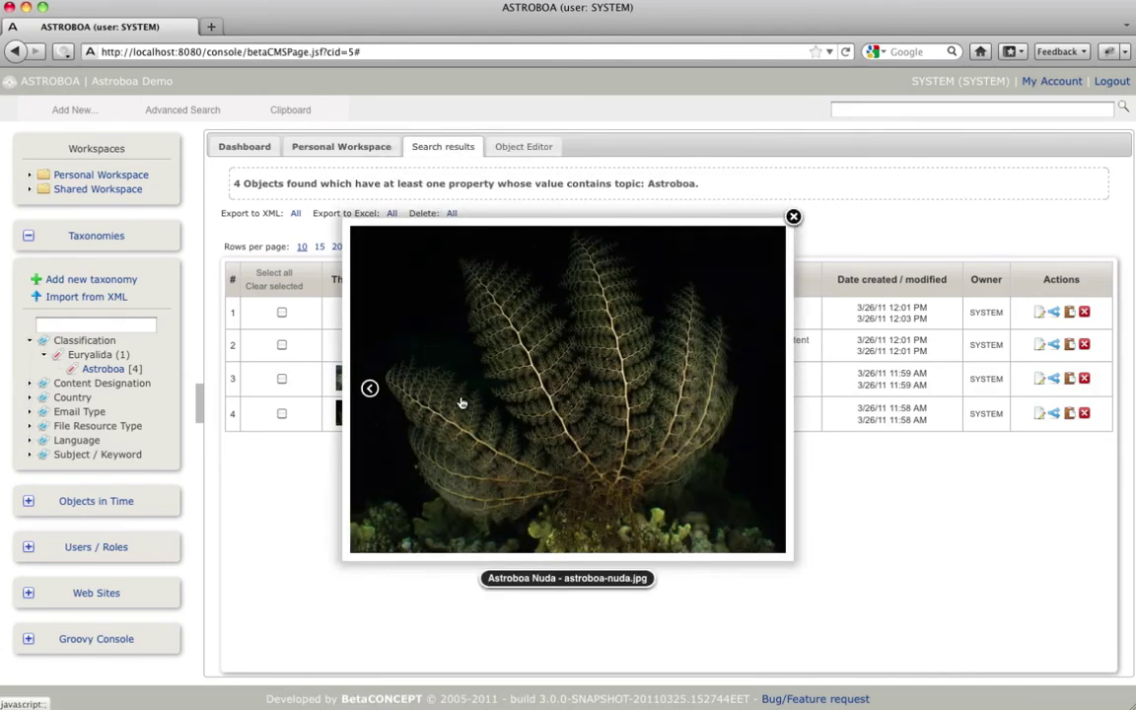
left_click(371, 389)
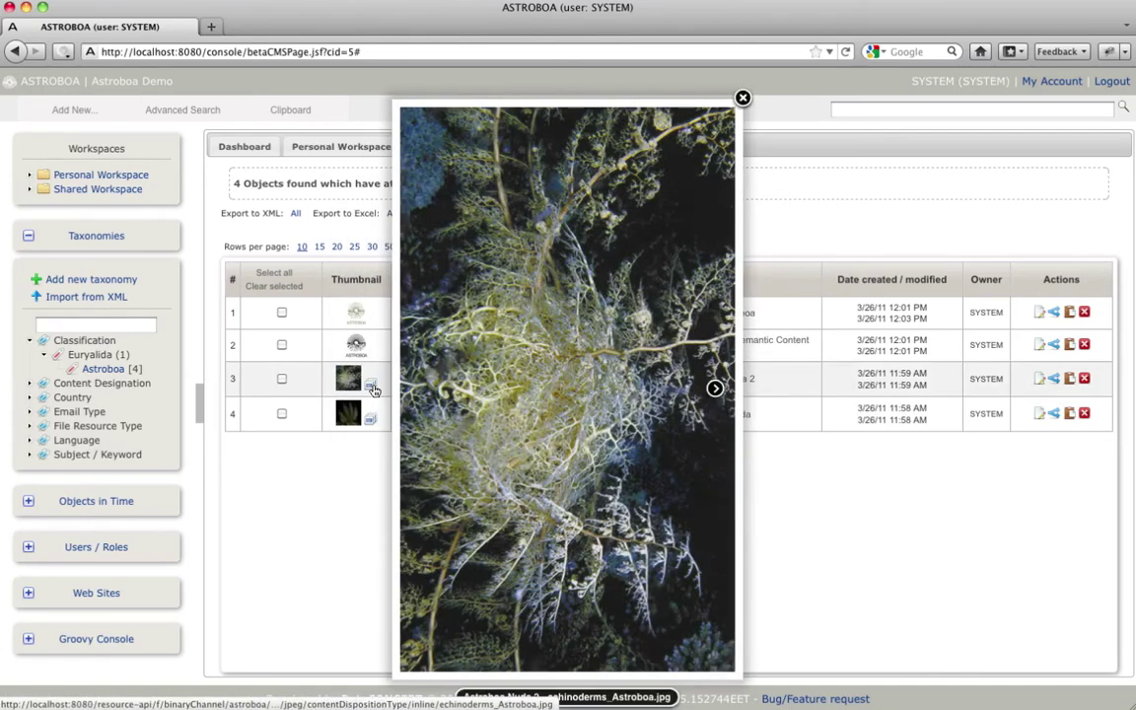
left_click(743, 100)
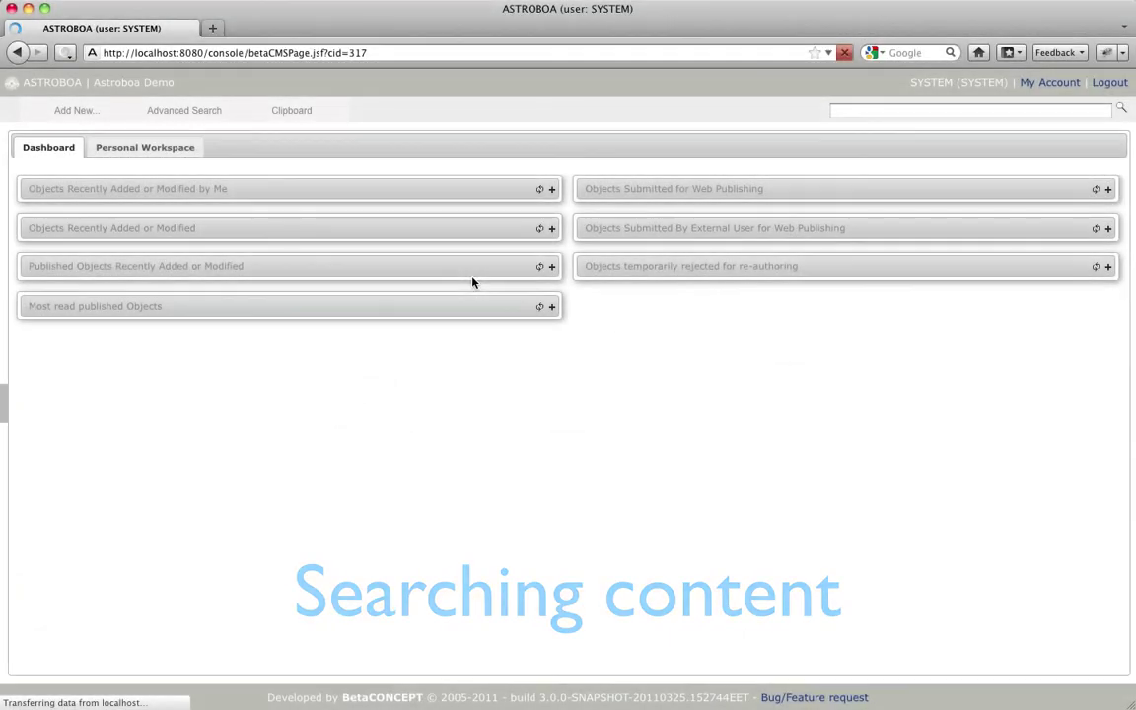
Run quick searches for the word astroboa and for the exact phrase "astroboa nuda"
left_click(918, 115)
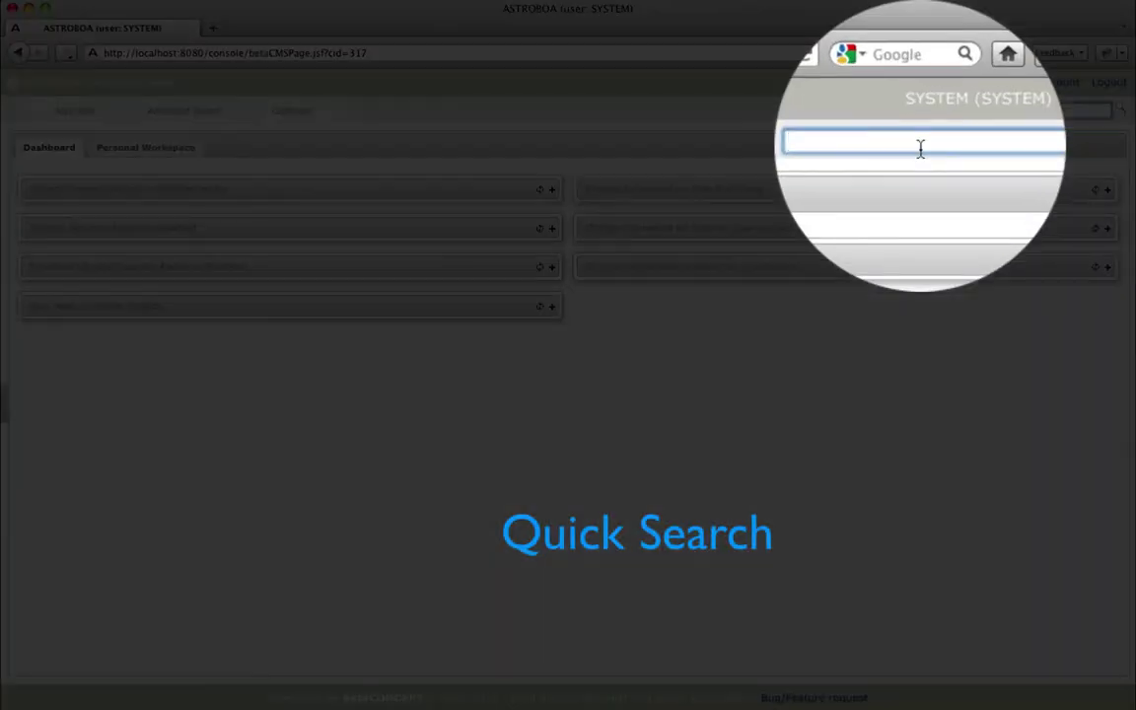
type("astroboa")
key("Return")
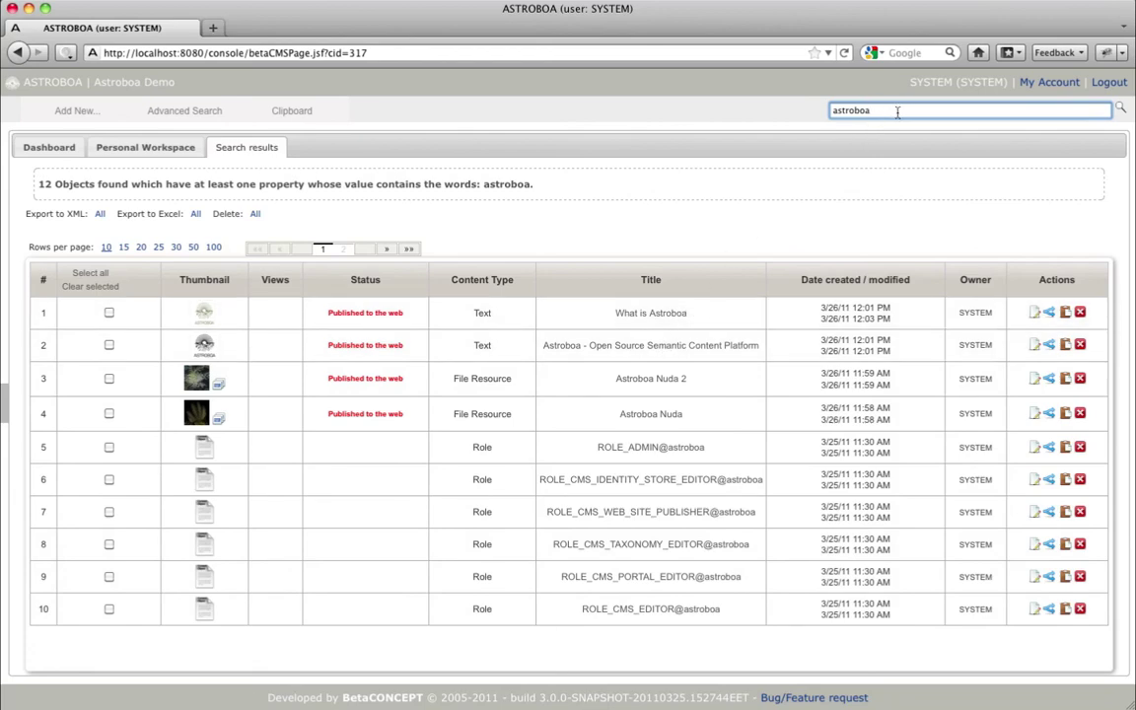
type("\"")
left_click(1121, 108)
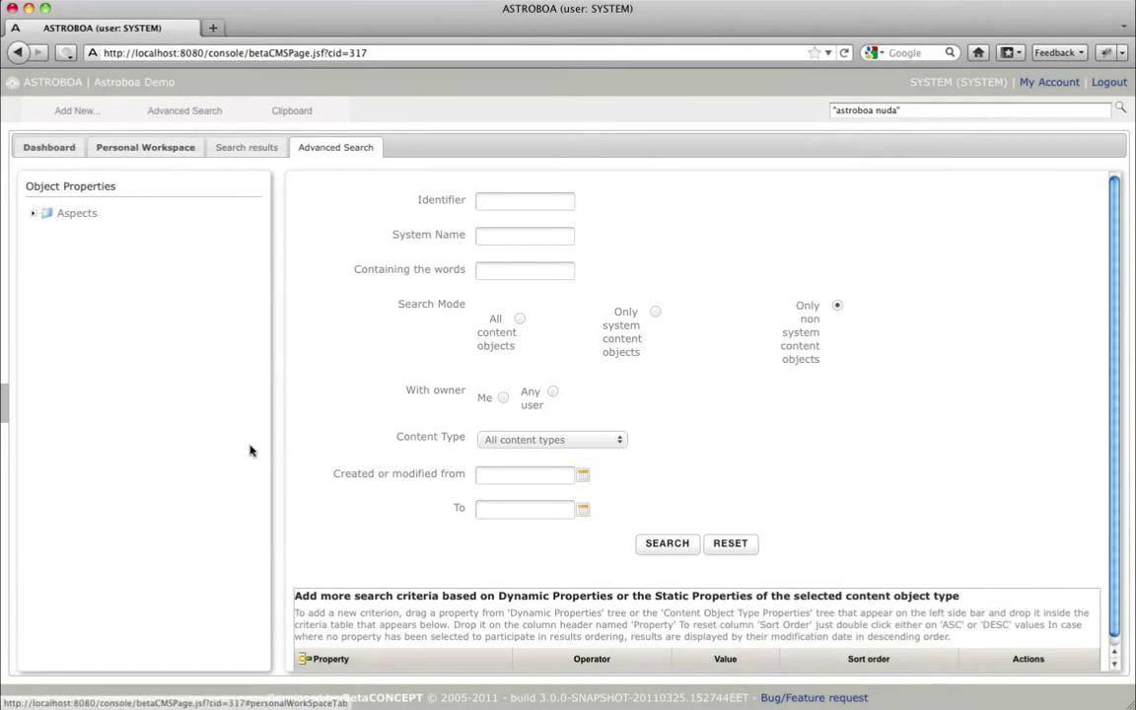
Limit the advanced search to the File Resource content type and add its Dublin Core Subject / Keyword property as a criterion
left_click(551, 444)
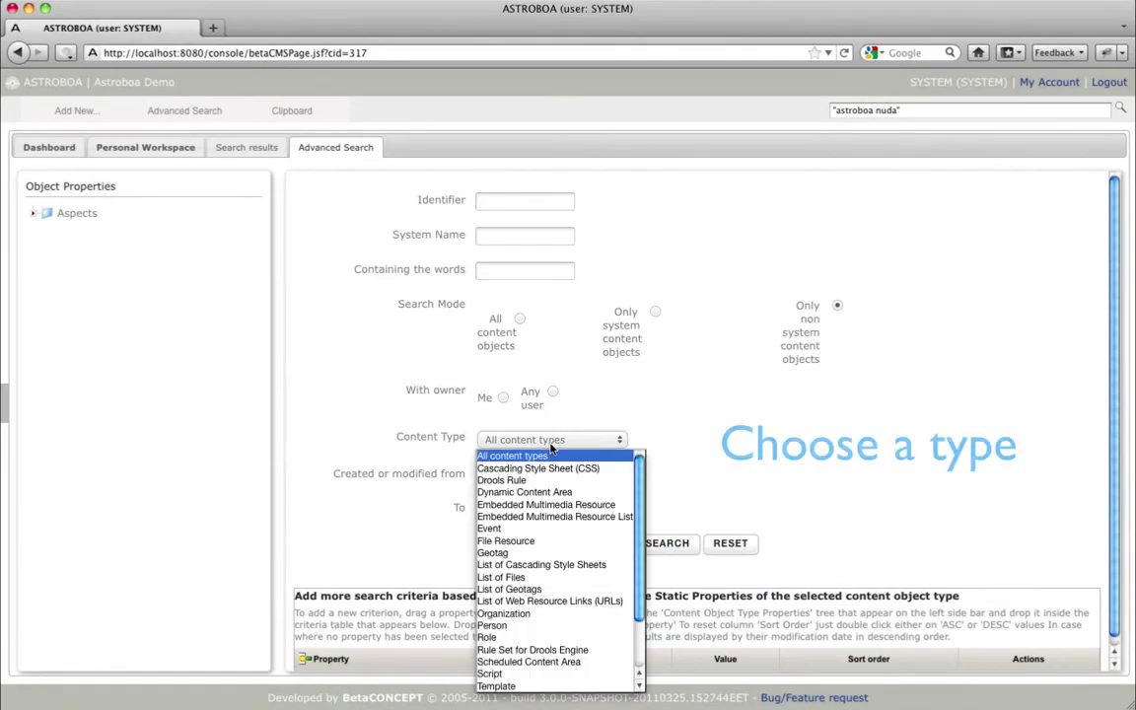
left_click(532, 541)
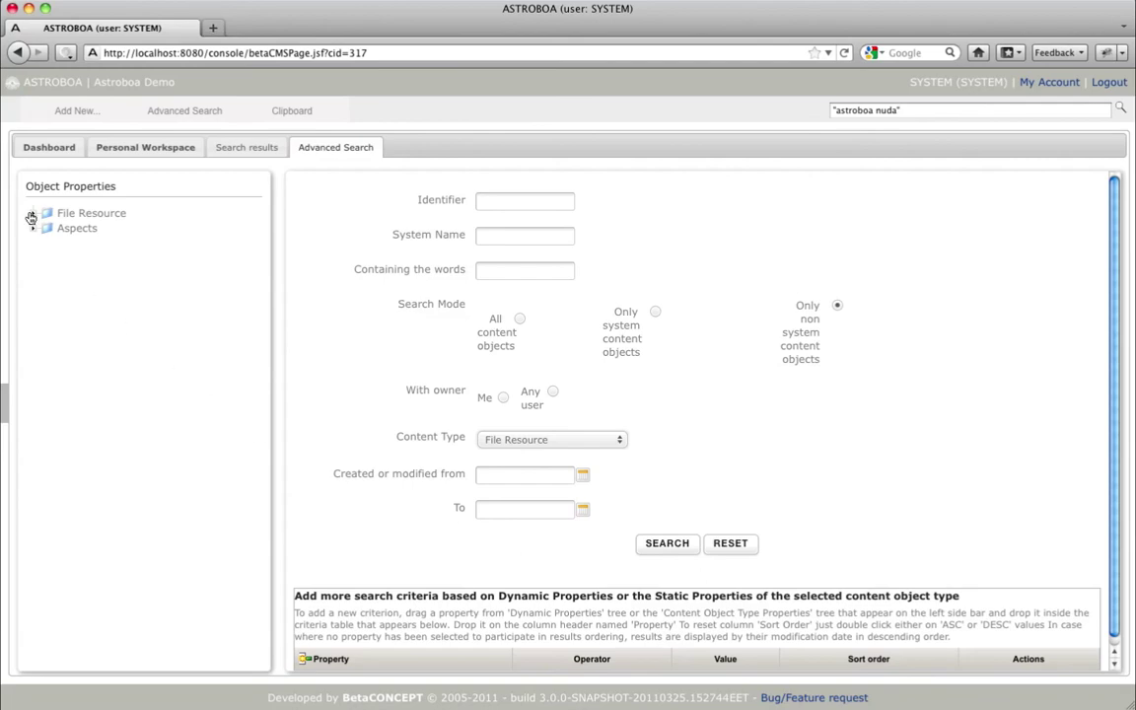
left_click(32, 213)
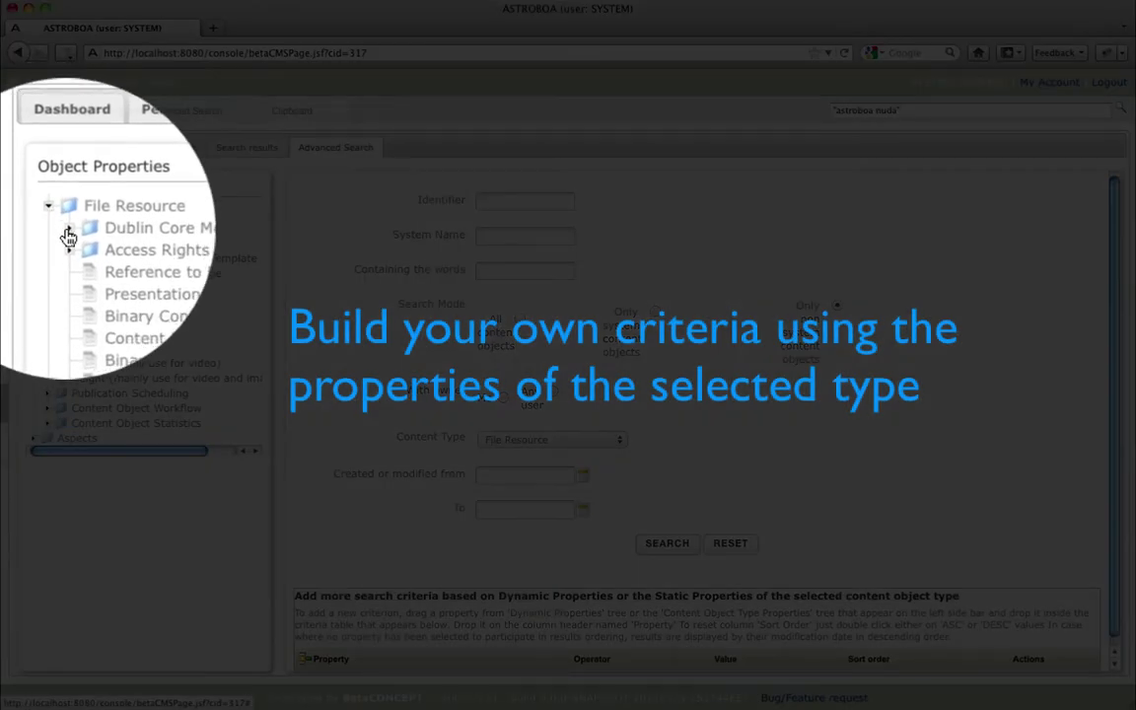
left_click(46, 228)
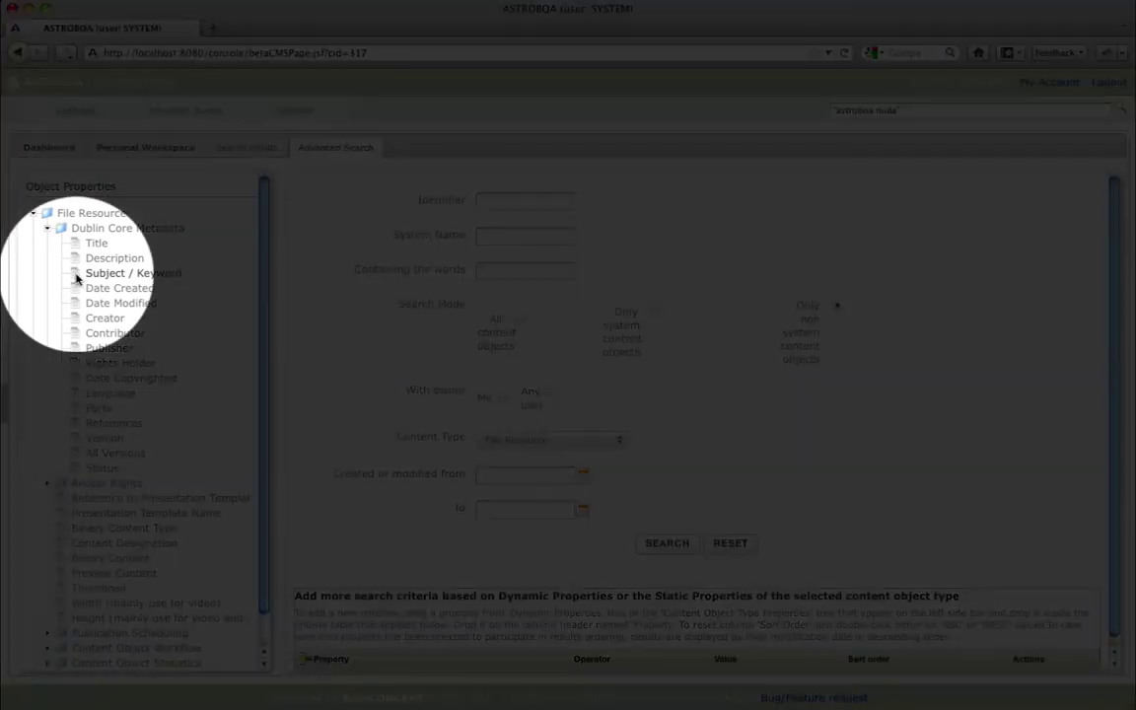
left_click_drag(78, 279, 387, 666)
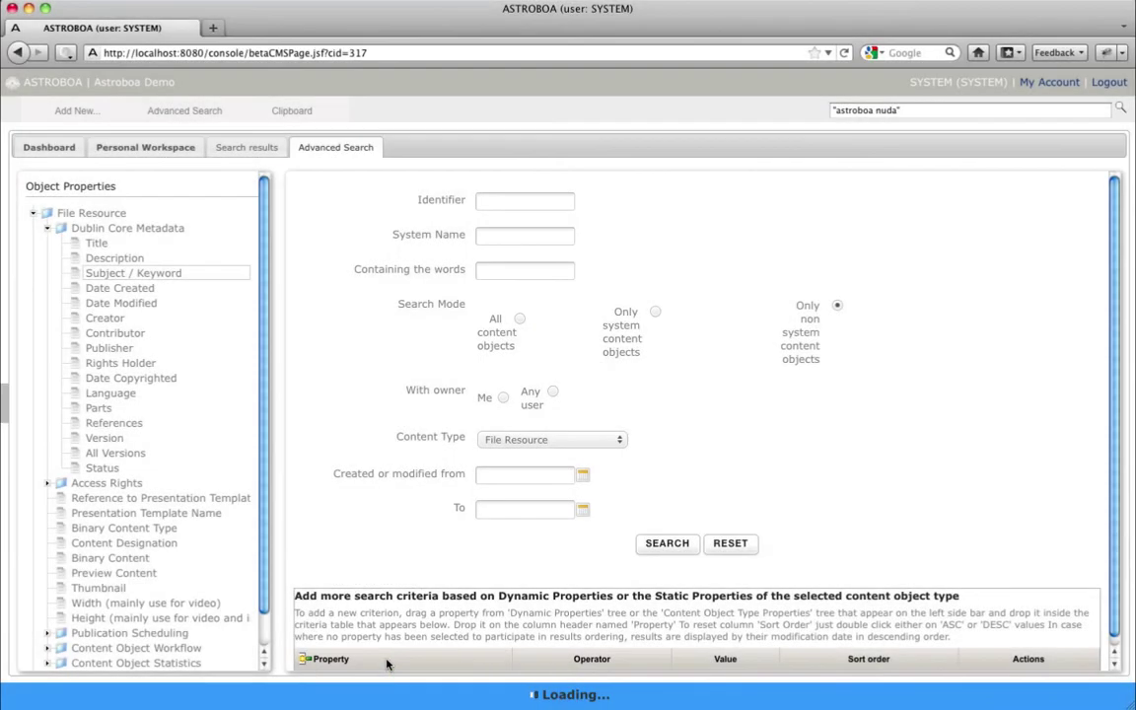
Set the Subject / Keyword criterion to equal the Astroboa topic from the Classification taxonomy and run the search
left_click(506, 643)
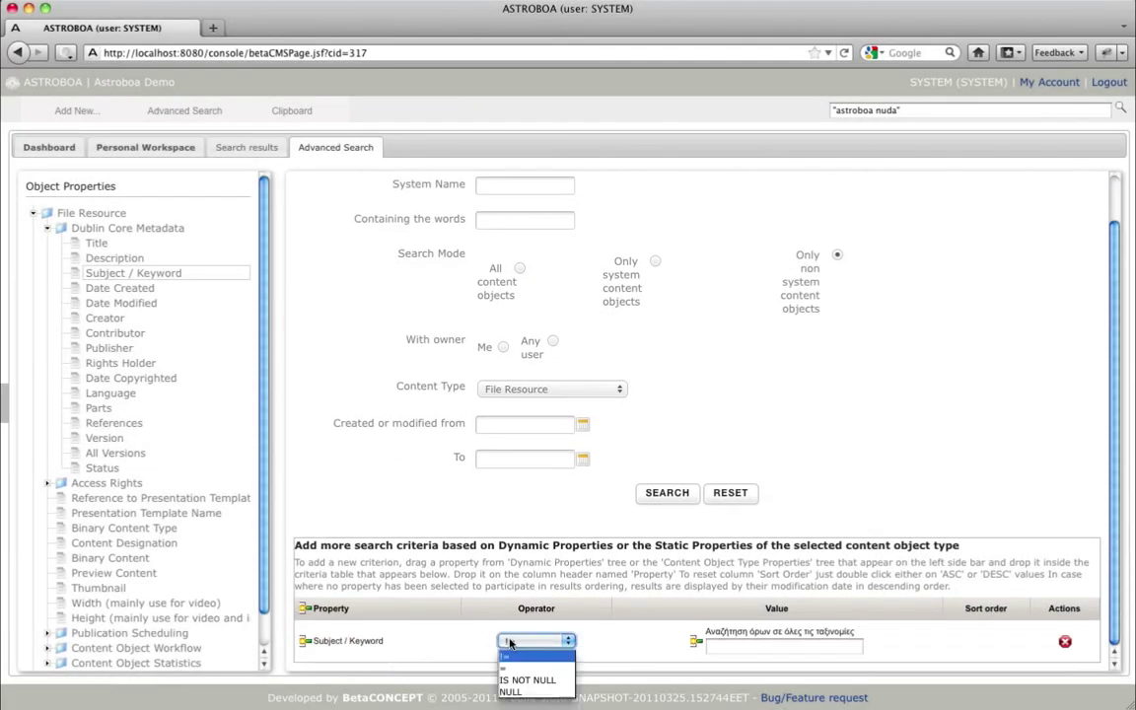
left_click(513, 666)
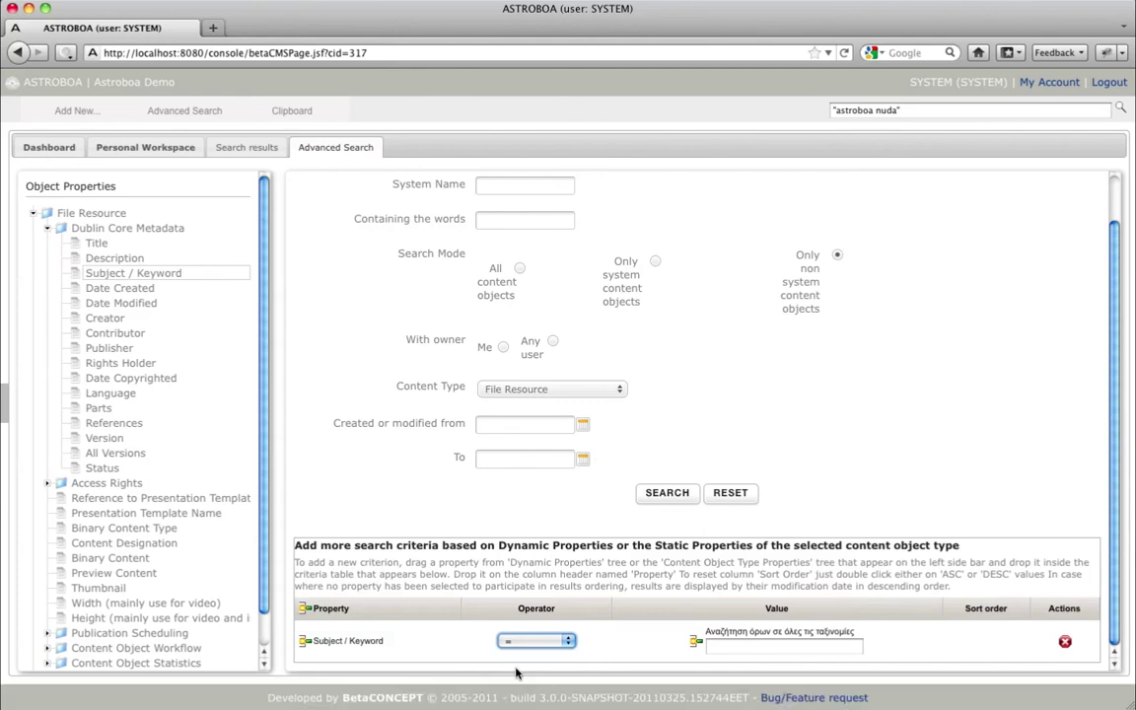
left_click(752, 650)
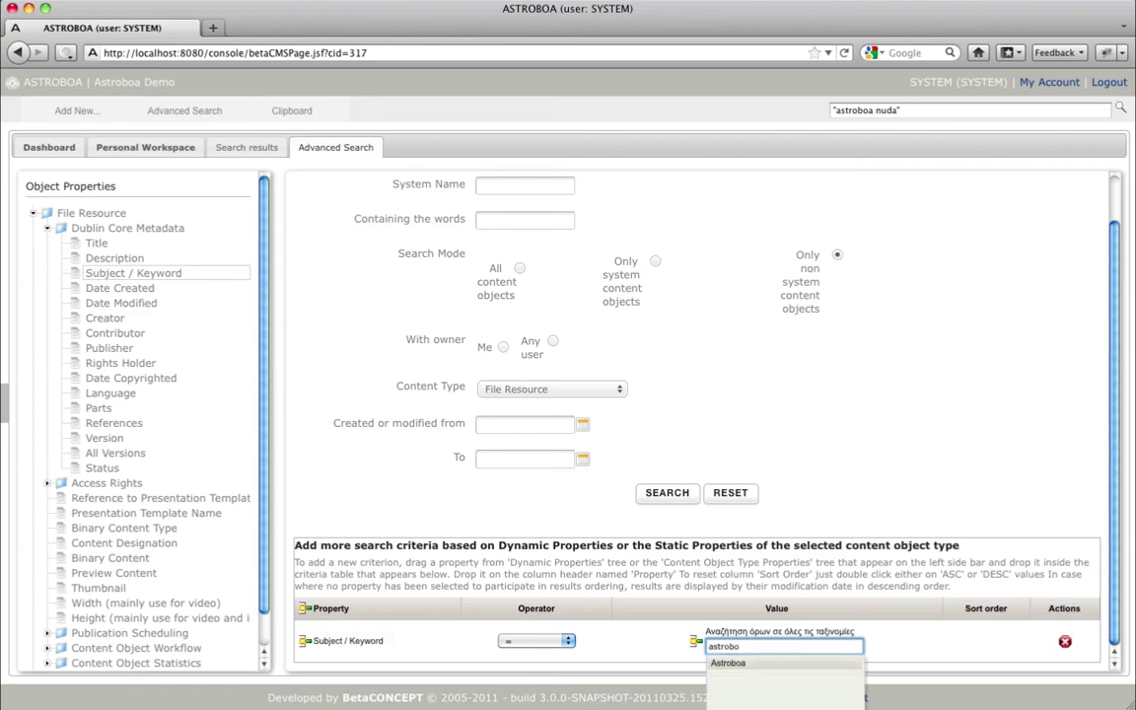
left_click(735, 663)
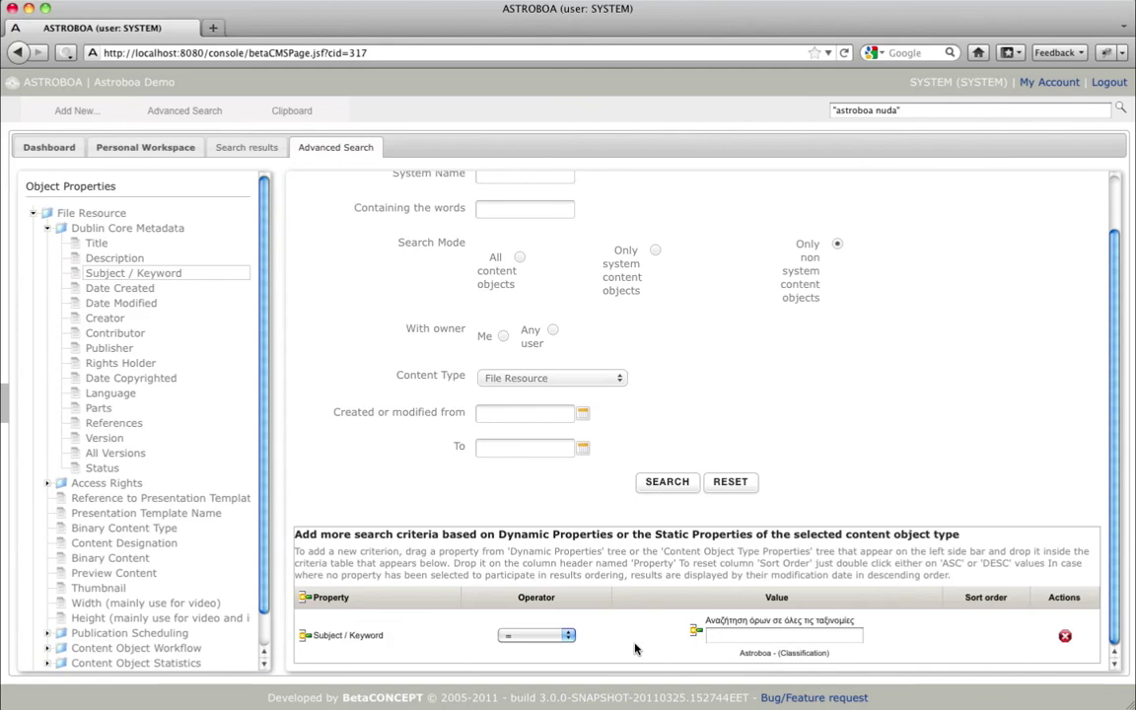
left_click(668, 482)
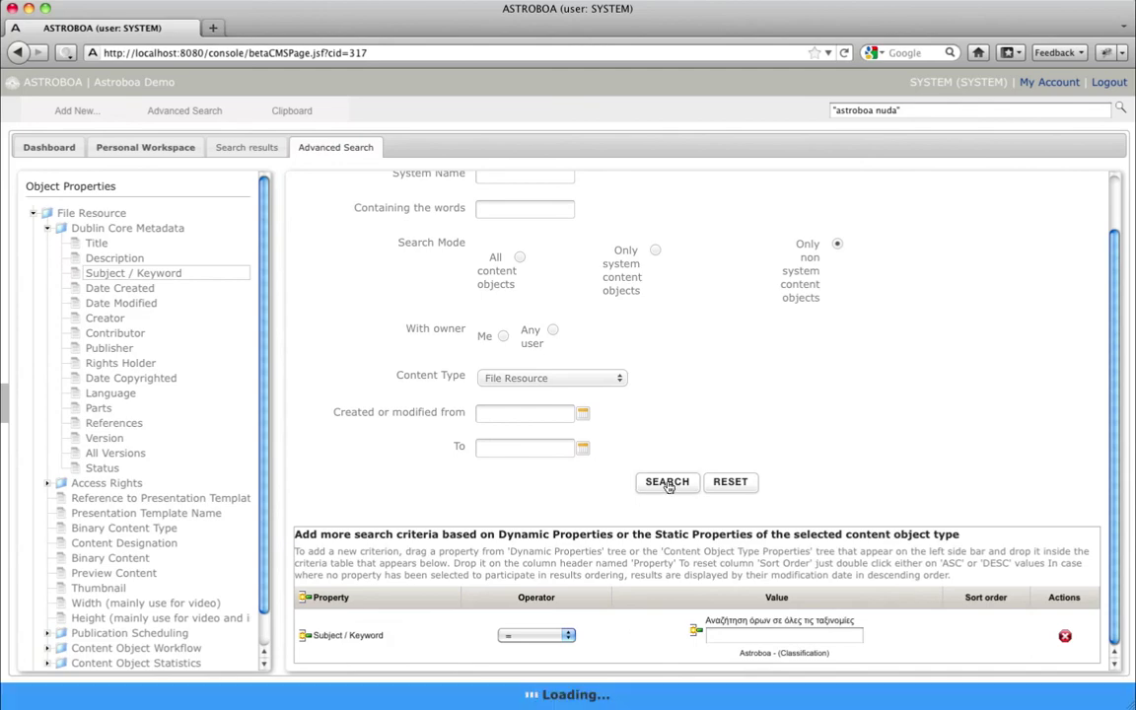